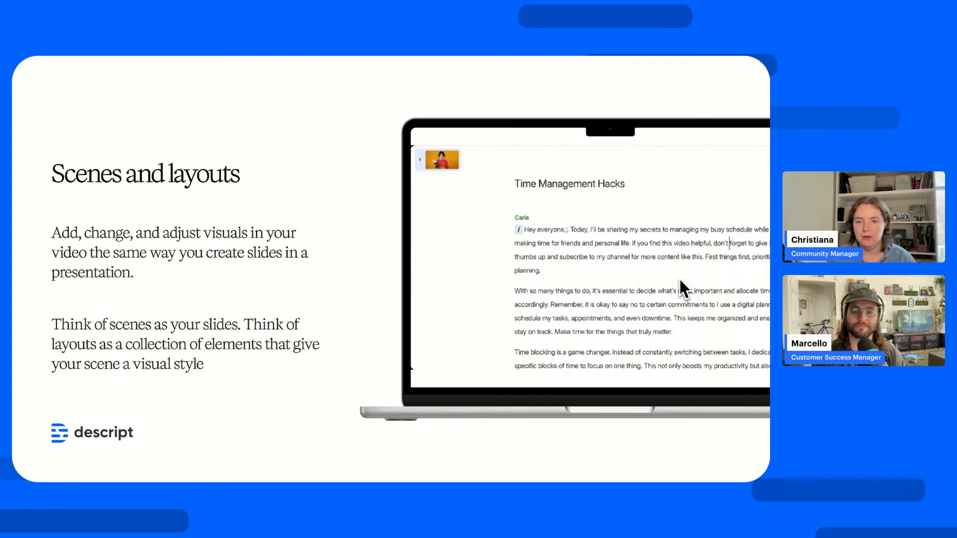
key("Right")
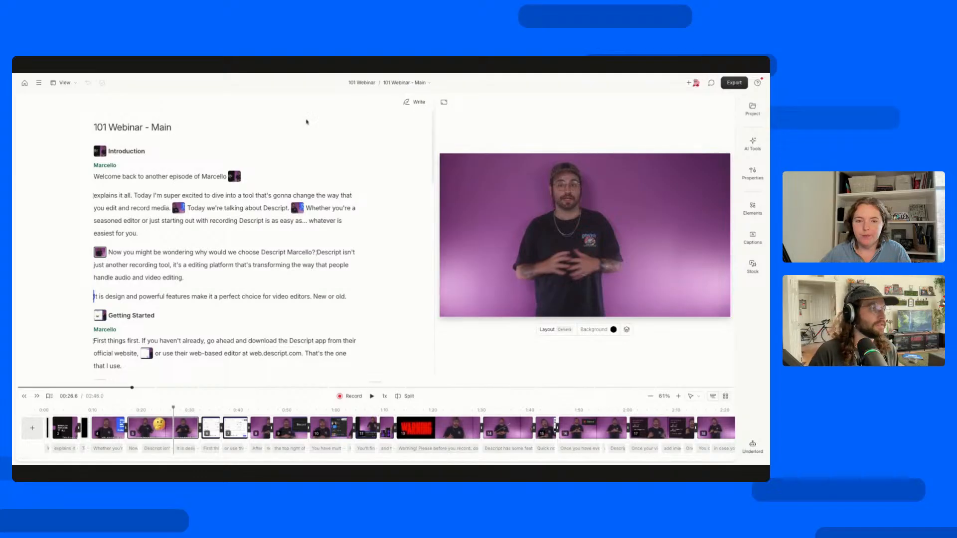
Switch the scene editor placement to full-screen video.
left_click(65, 83)
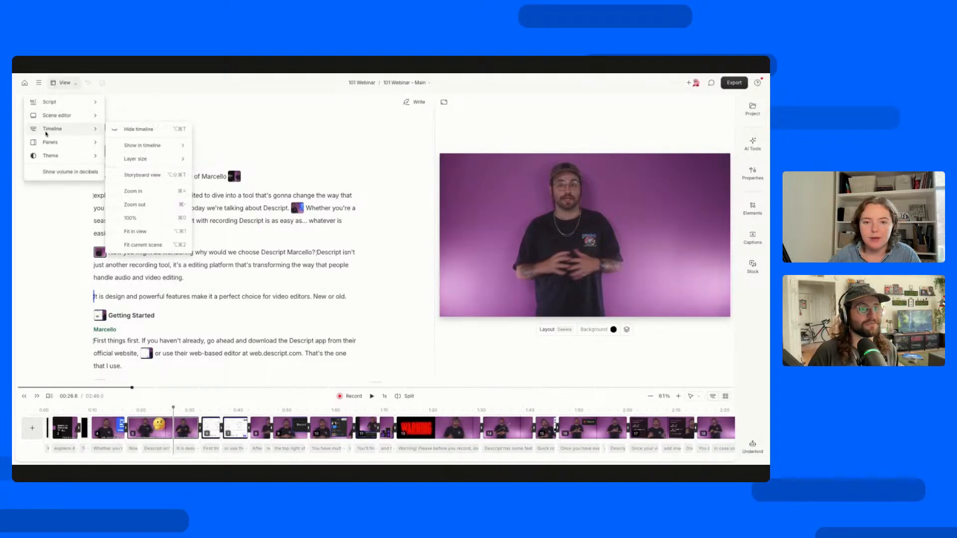
mouse_move(82, 117)
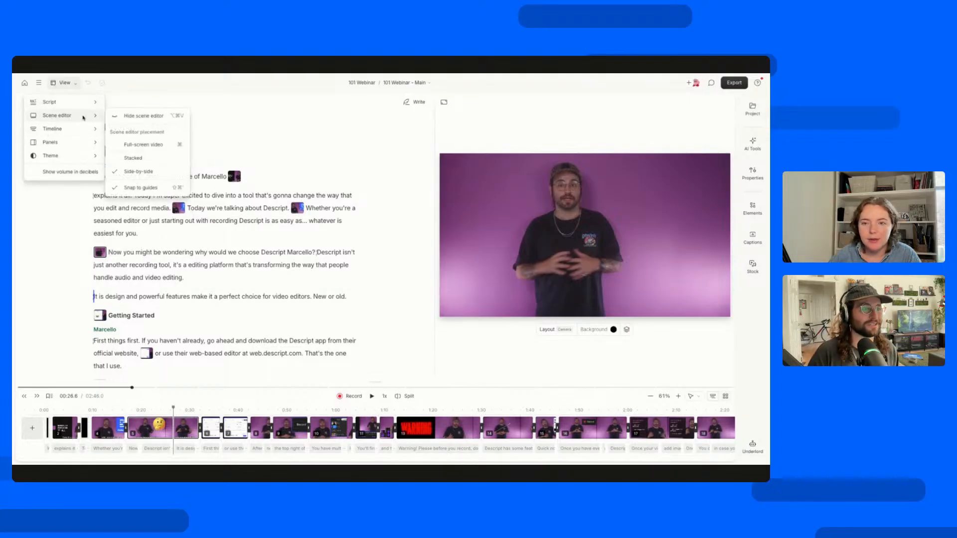
left_click(125, 145)
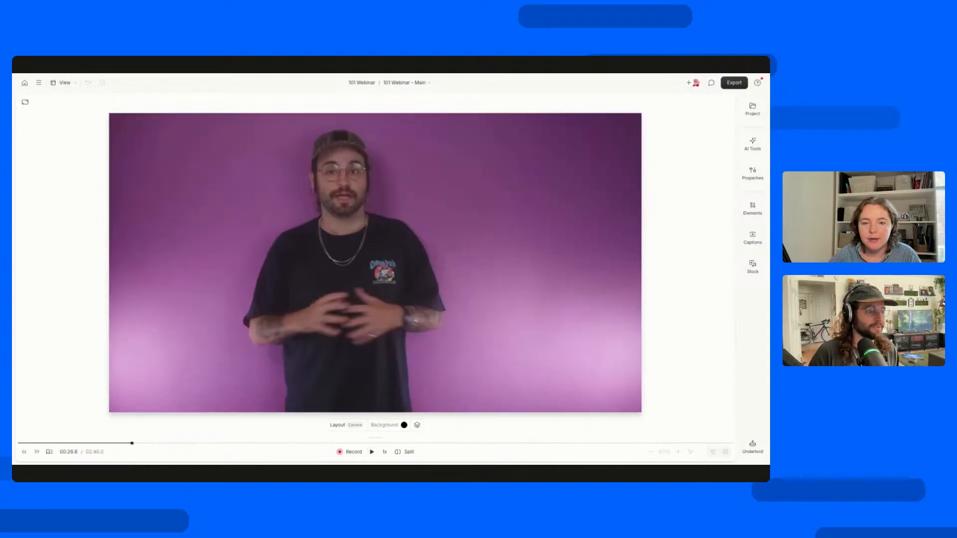
Play the webinar video from the beginning through the introduction, then skip ahead to about 52 seconds.
left_click_drag(22, 445, 13, 447)
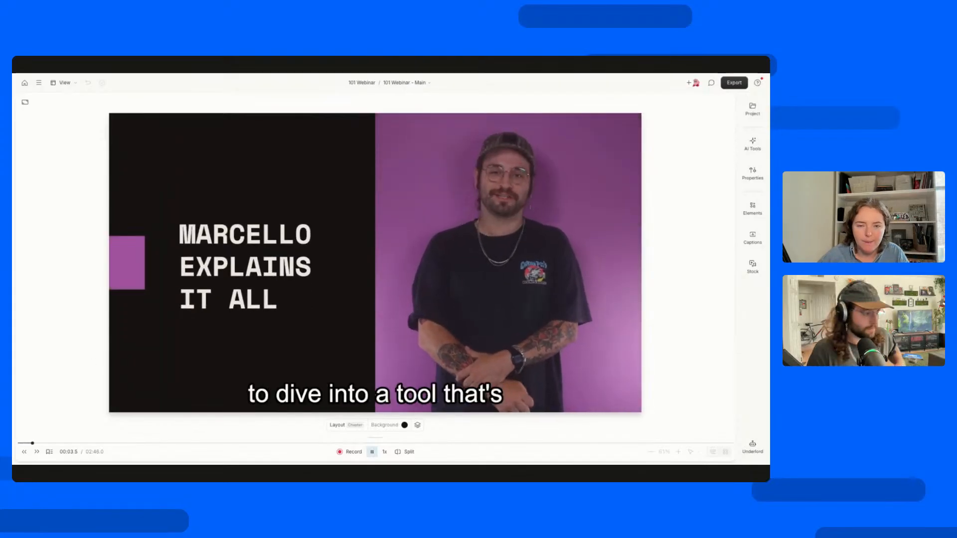
left_click(372, 452)
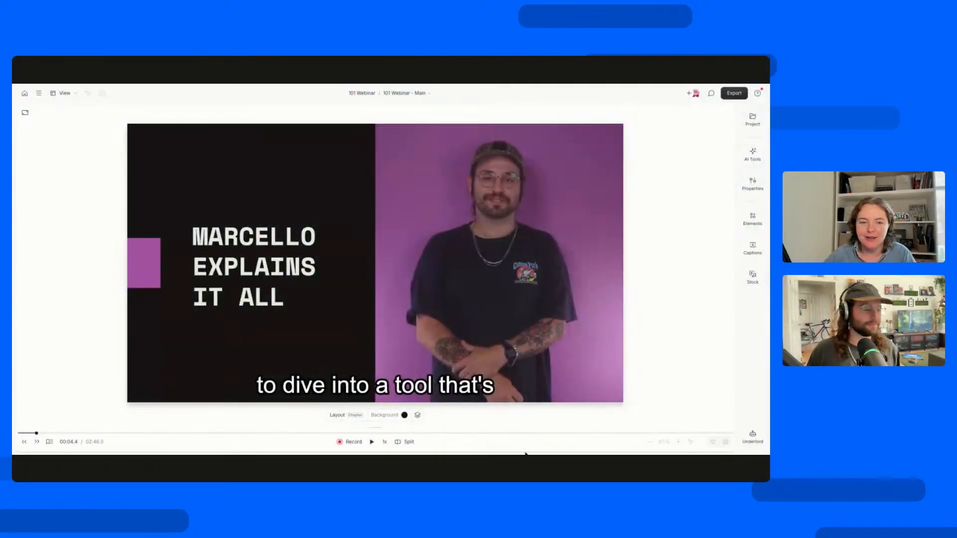
left_click(24, 442)
key("space")
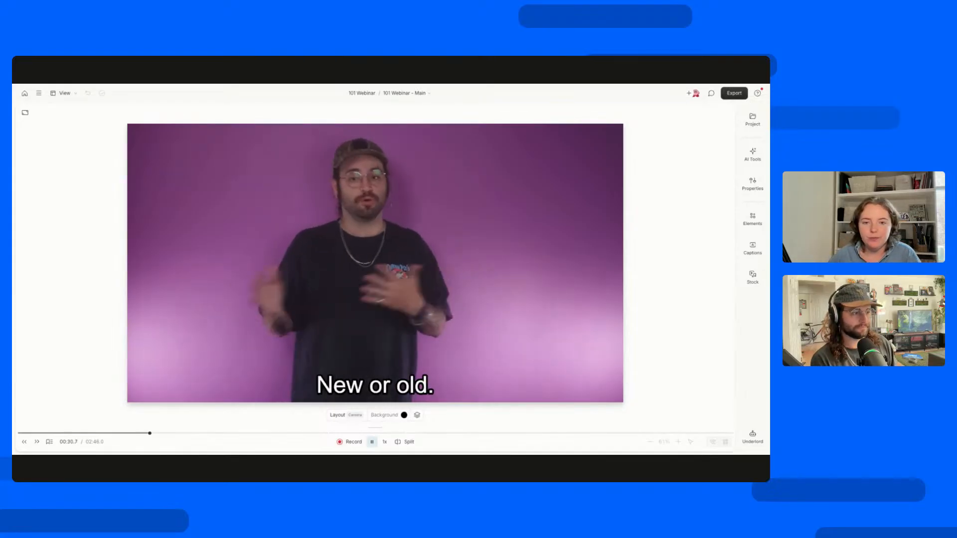
key("space")
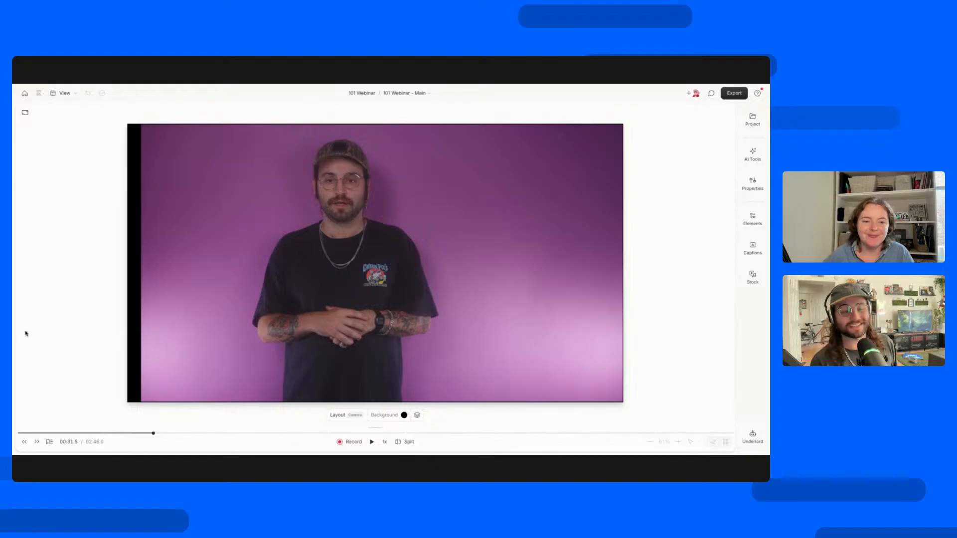
left_click_drag(172, 433, 244, 436)
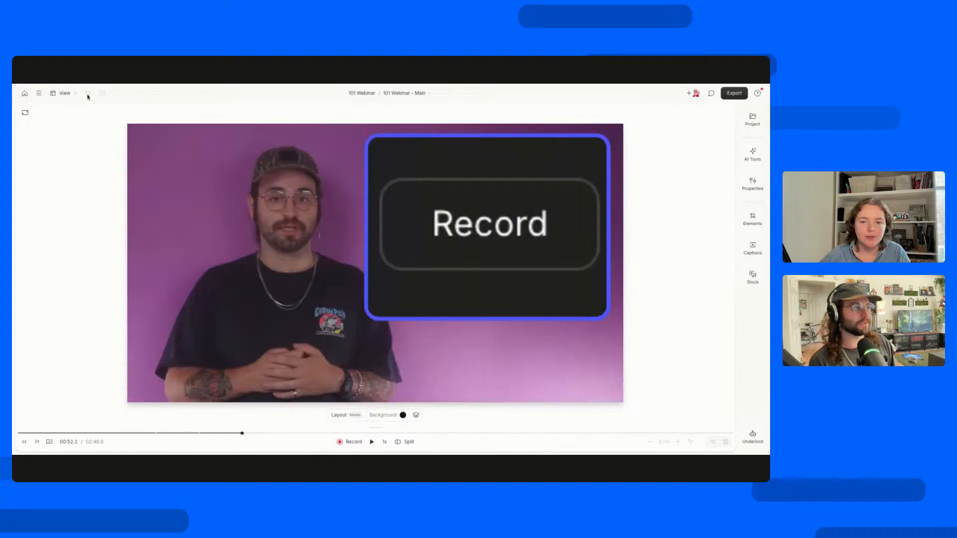
Set the scene editor placement to side-by-side with the script.
left_click(62, 93)
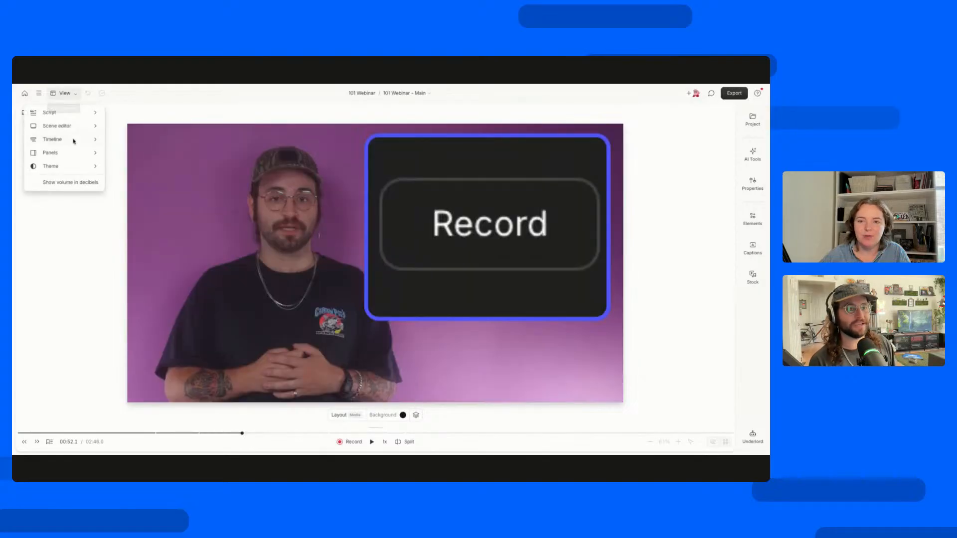
mouse_move(73, 146)
mouse_move(69, 129)
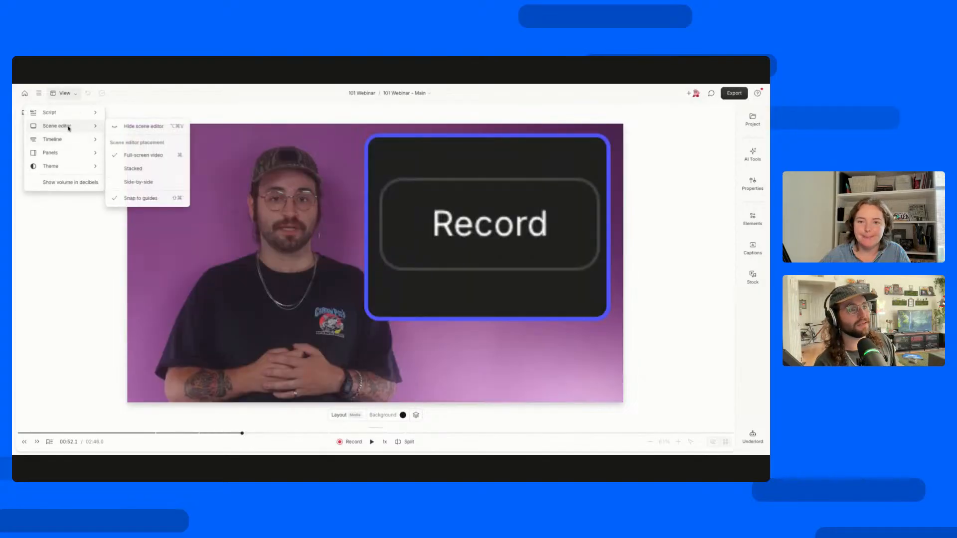
left_click(135, 156)
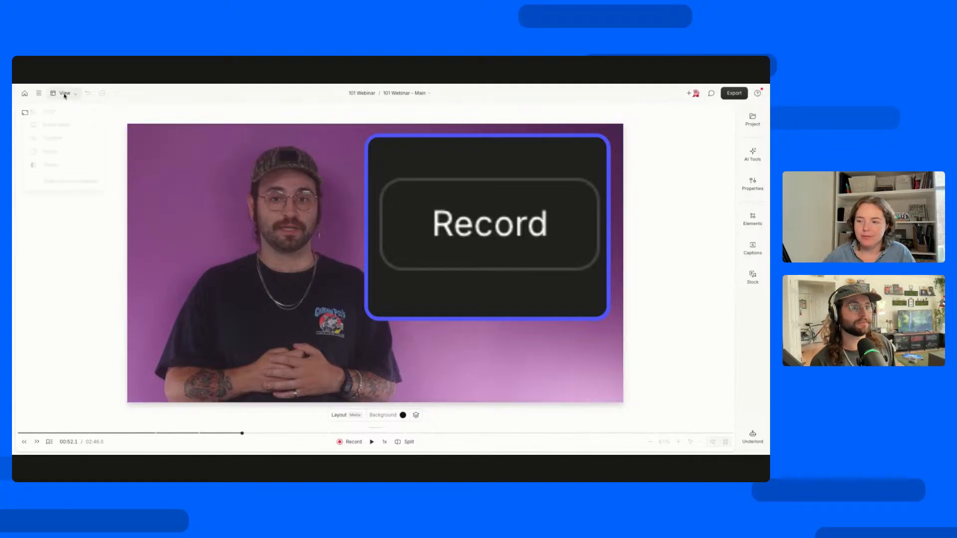
mouse_move(64, 126)
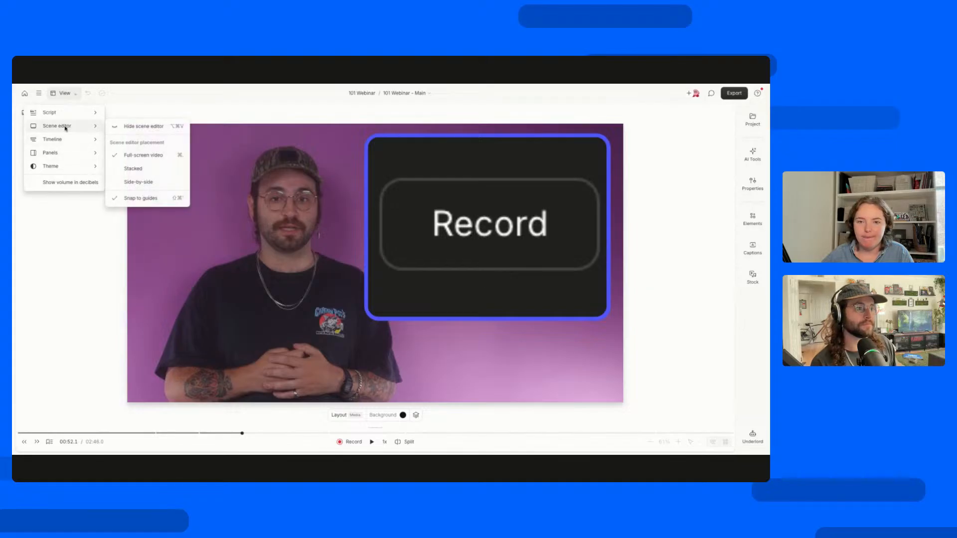
left_click(137, 182)
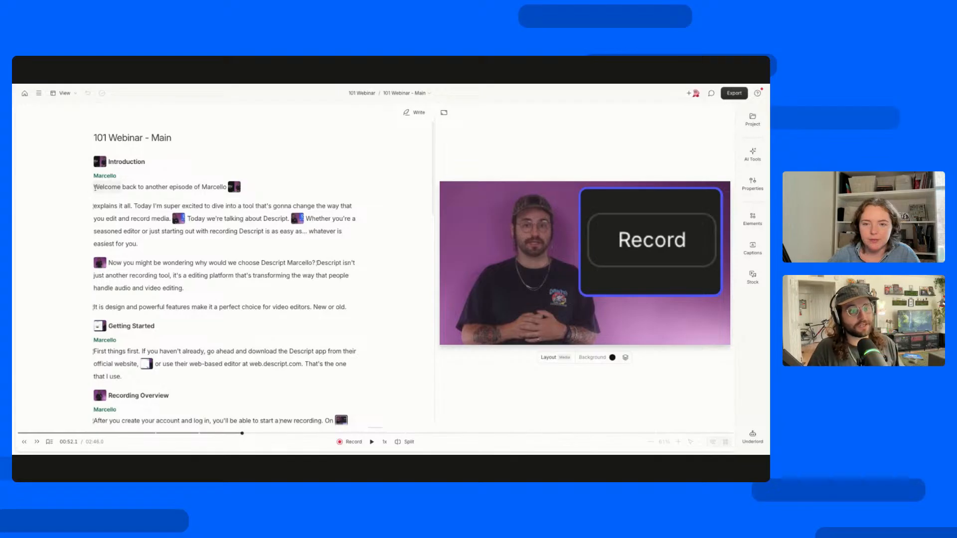
Apply bold to the opening "Welcome back to another episode" line of the script and remove it again.
left_click_drag(95, 187, 230, 187)
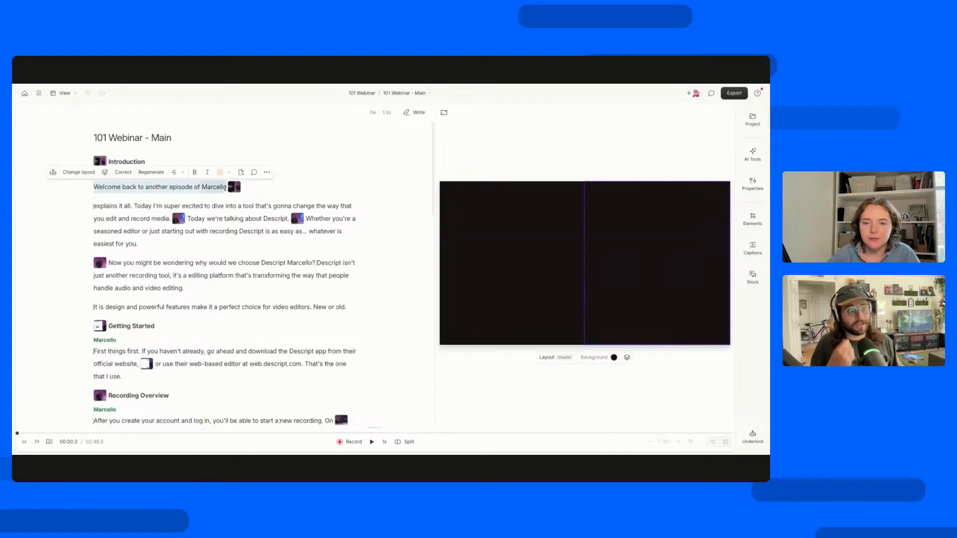
left_click(195, 173)
left_click(195, 172)
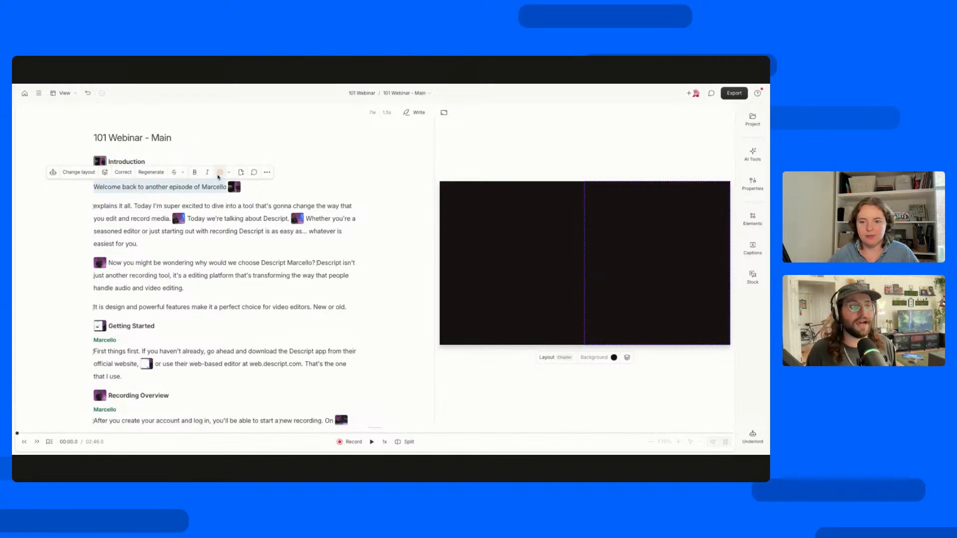
left_click(90, 188)
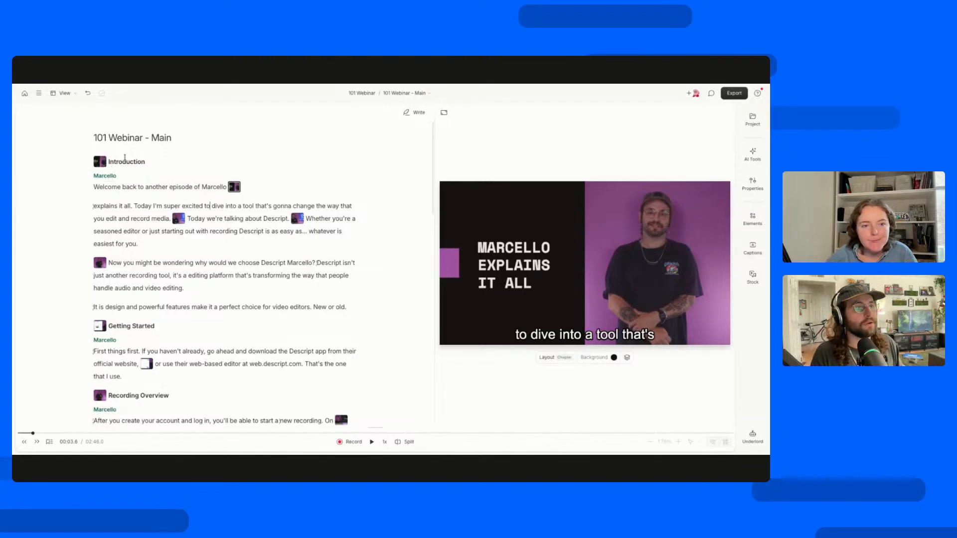
Preview the scenes marked within the second introduction paragraph, playing part of the one with the Descript logo.
left_click(109, 164)
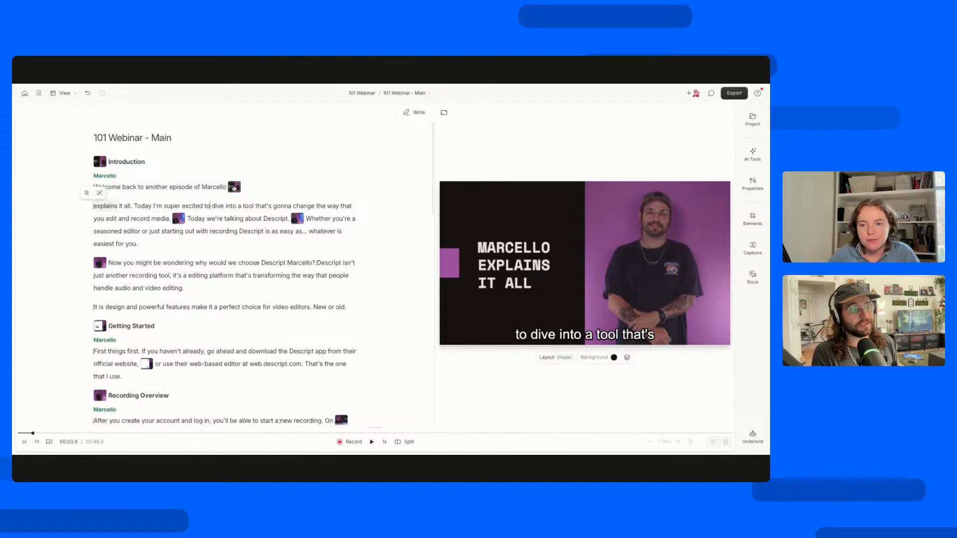
left_click(179, 219)
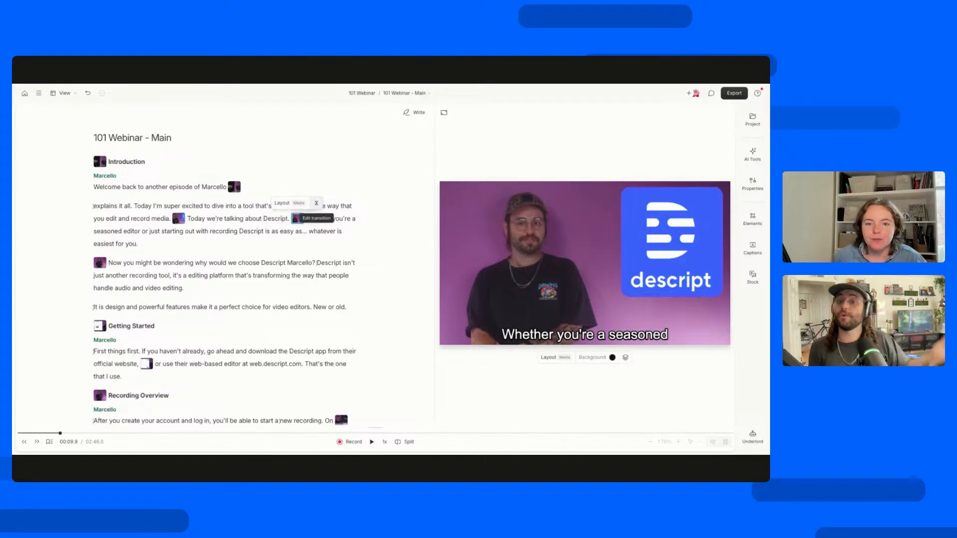
key("space")
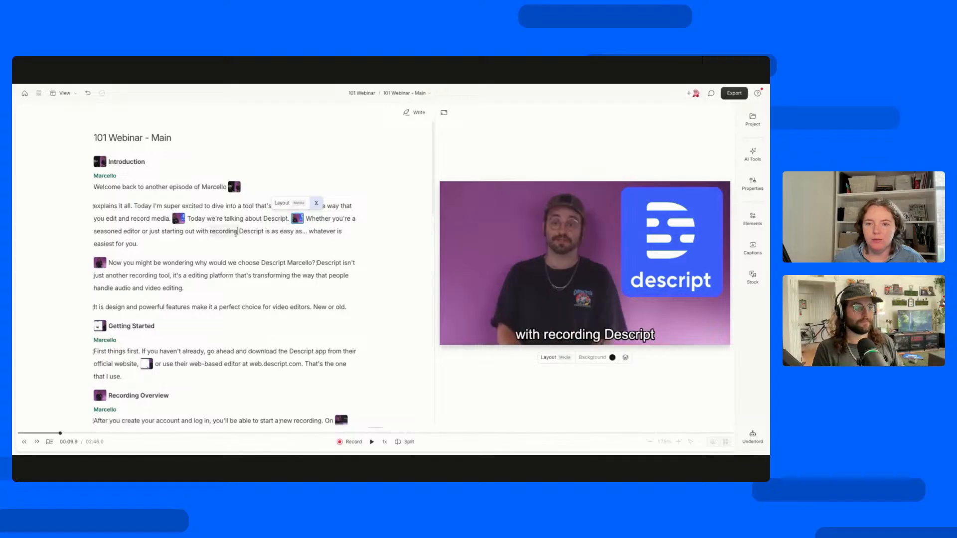
Select the Introduction marker title and then the Getting Started marker title in the script.
left_click(114, 161)
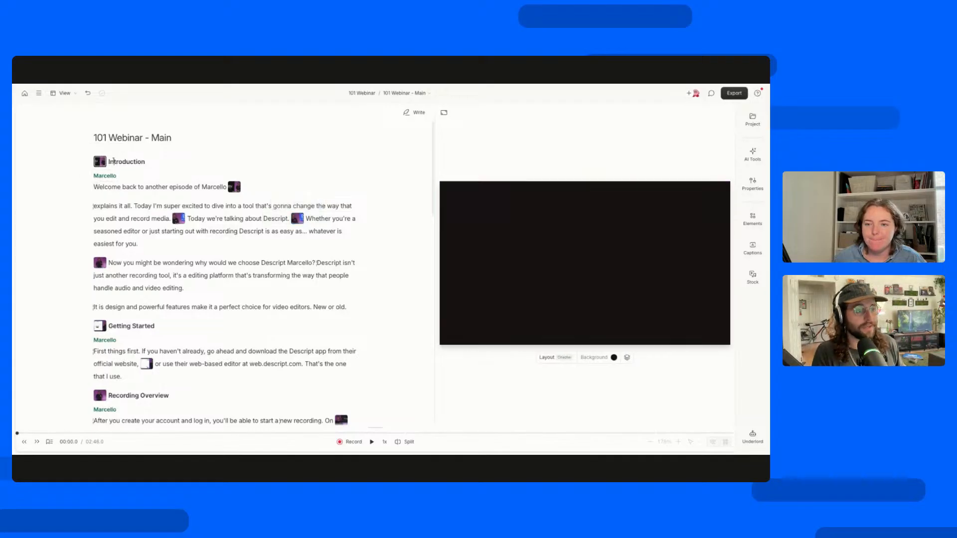
left_click_drag(147, 162, 107, 162)
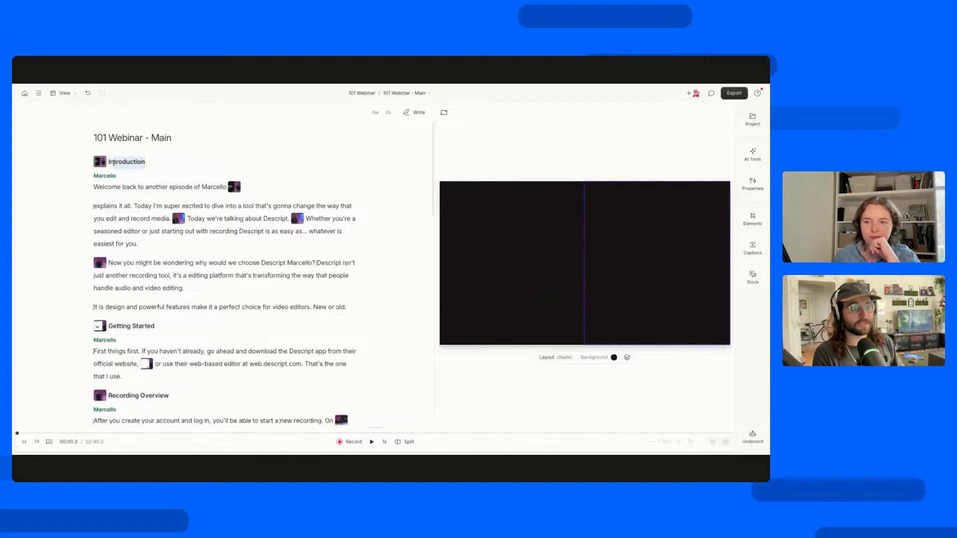
left_click(119, 327)
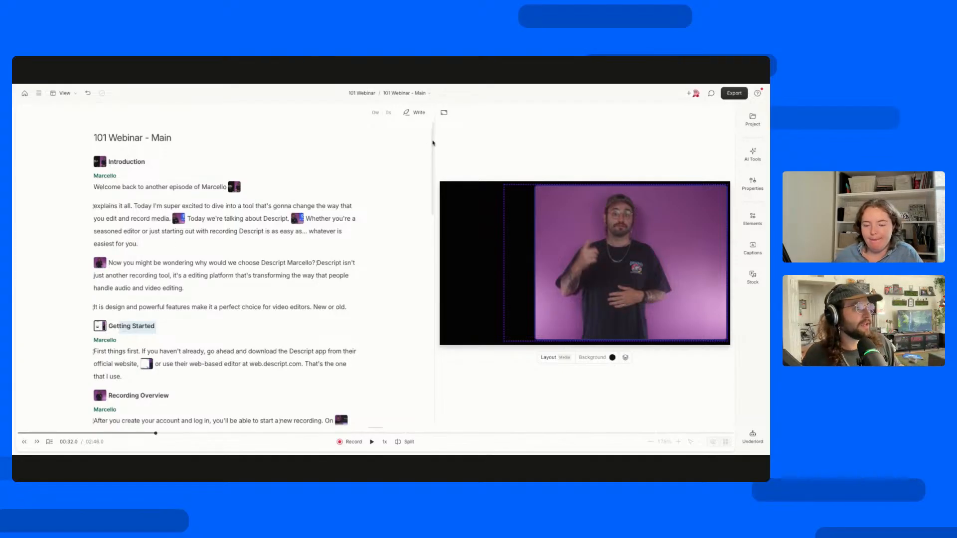
Widen the video preview beside the script and browse the speaker choices for the label under Introduction.
left_click_drag(435, 141, 405, 142)
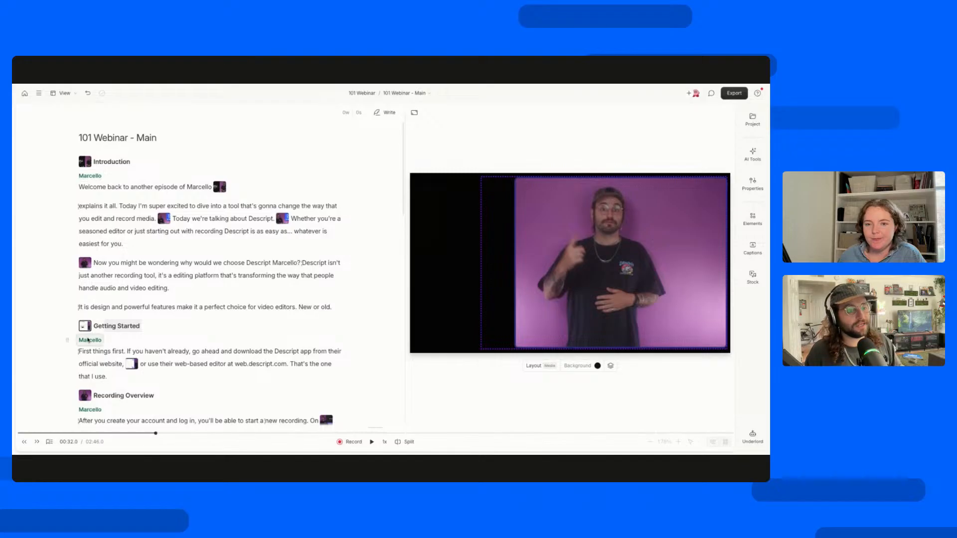
left_click(90, 175)
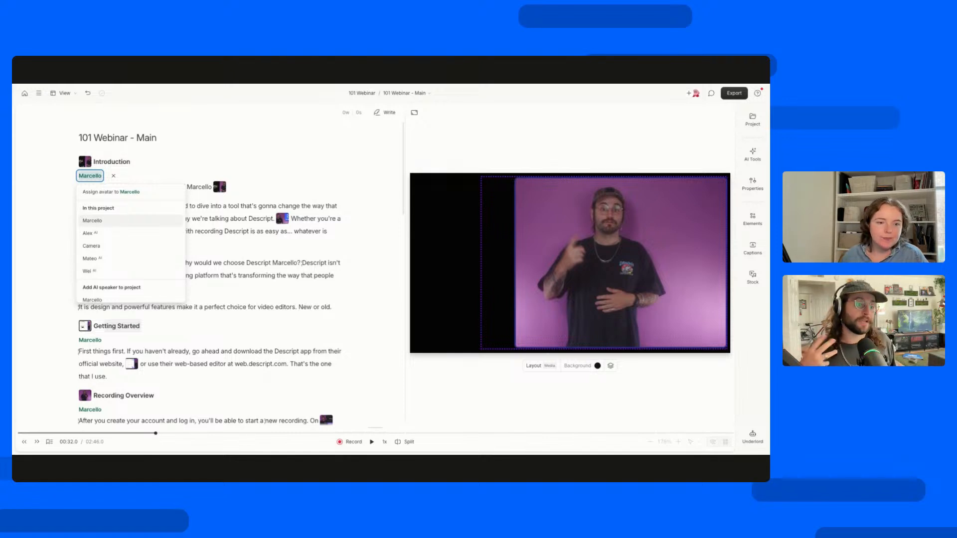
scroll(100, 225, "down", 2)
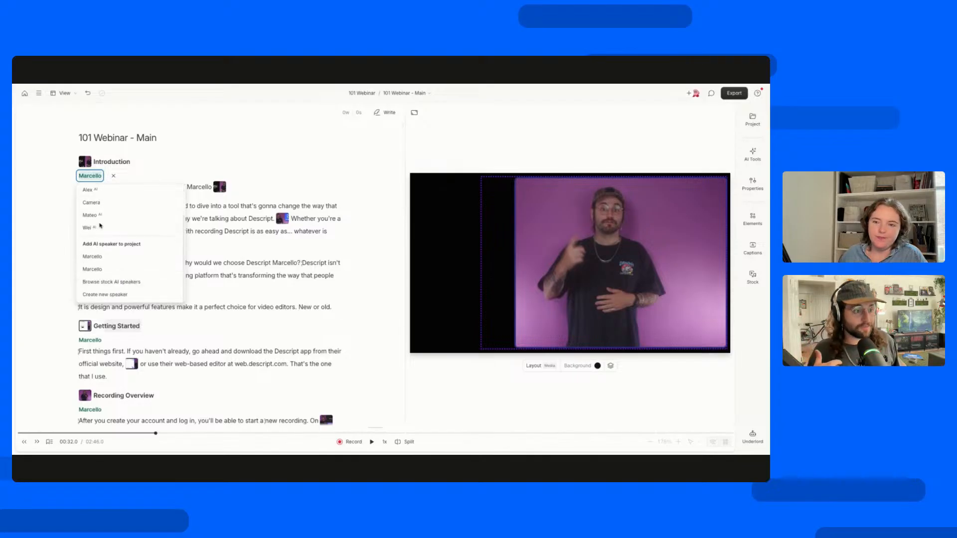
scroll(100, 226, "up", 2)
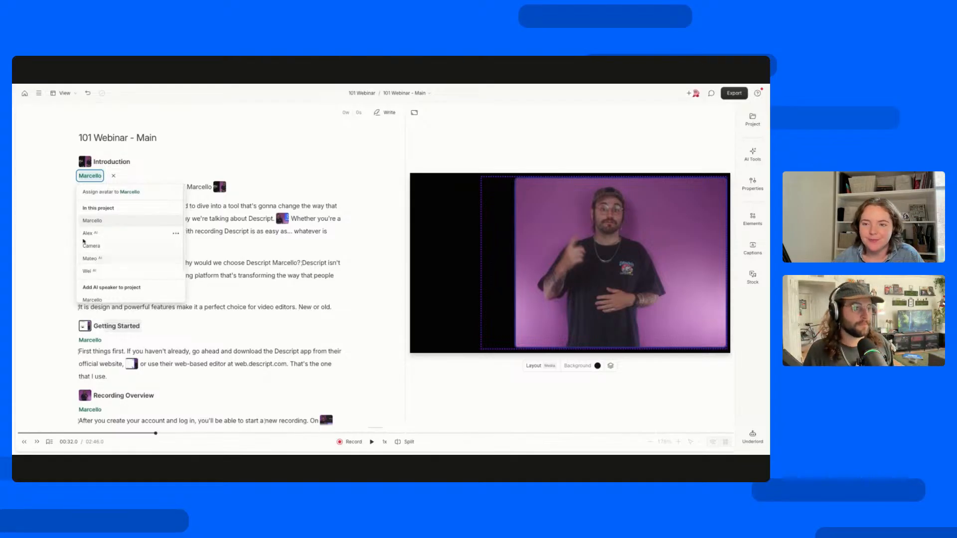
left_click(50, 218)
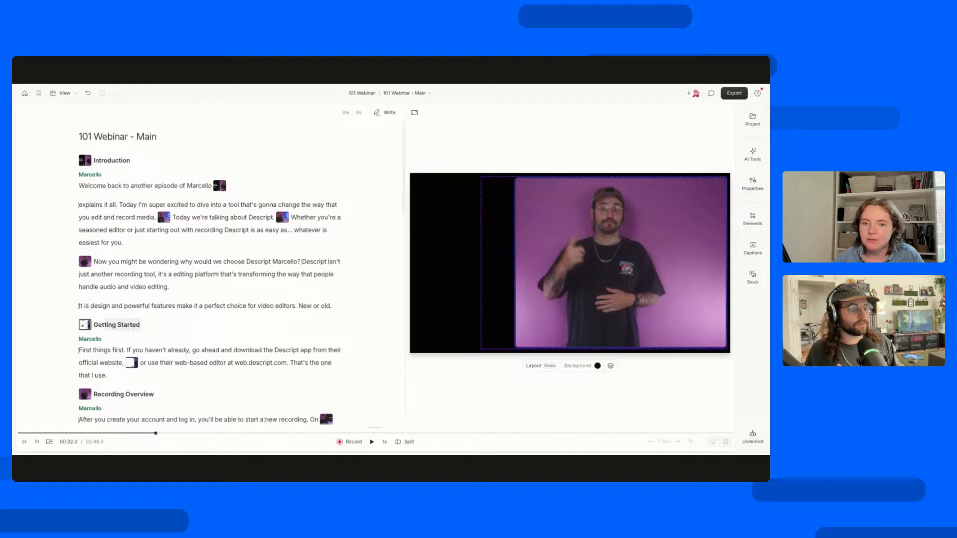
Go to the Descript logo scene at about 9 seconds and select its camera footage, then its logo.
left_click(66, 434)
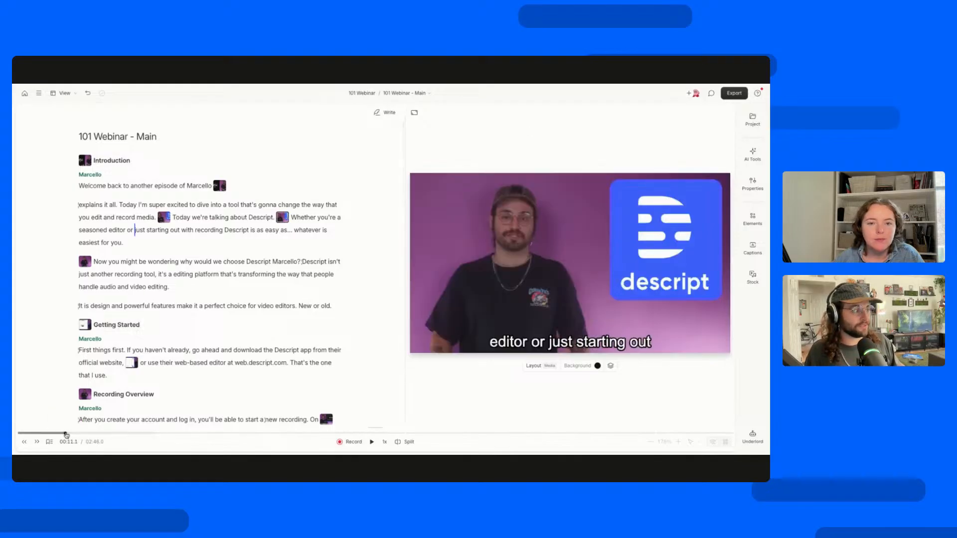
left_click(62, 434)
left_click(64, 434)
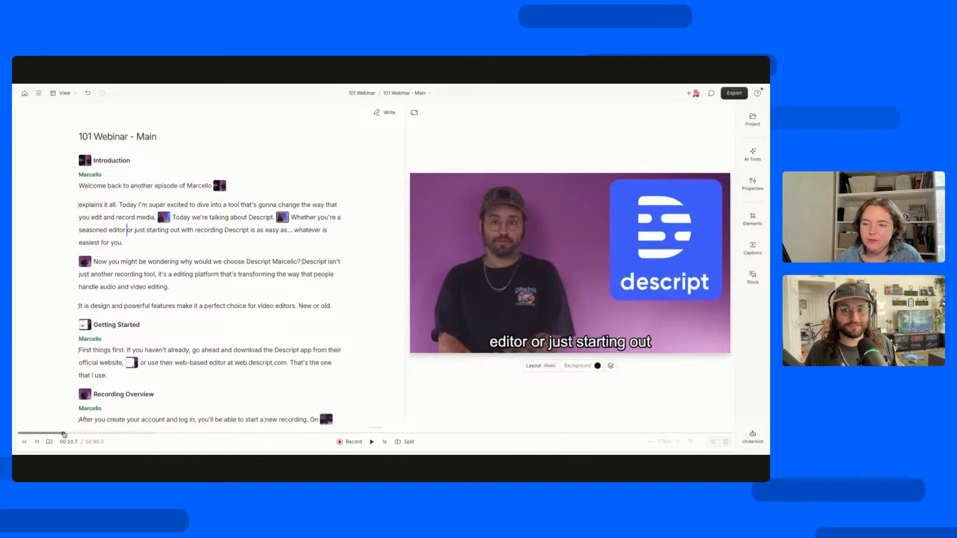
left_click(57, 434)
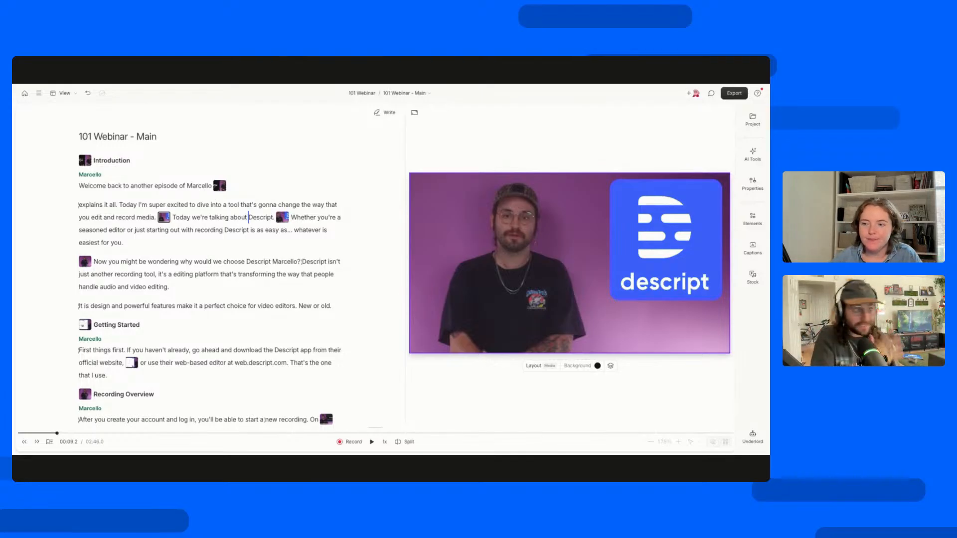
left_click(547, 218)
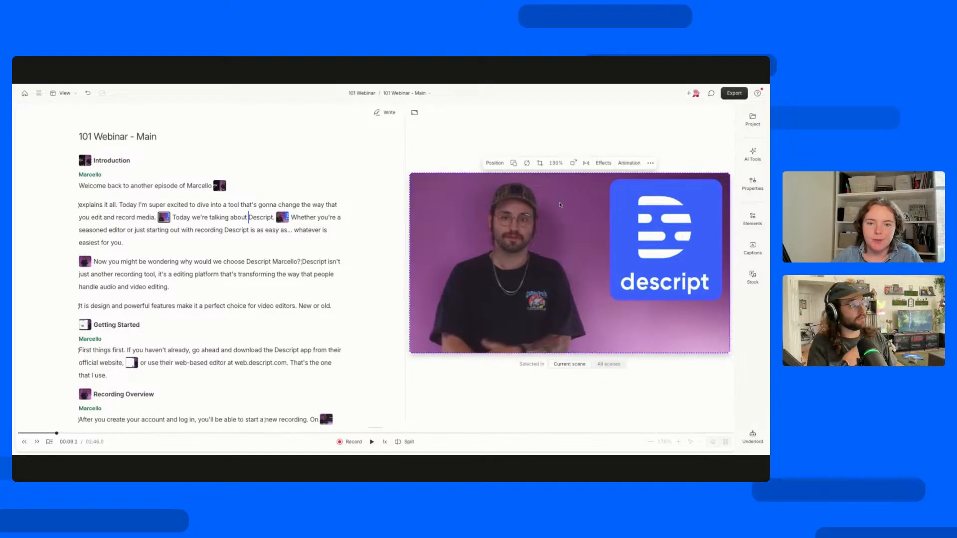
left_click(664, 266)
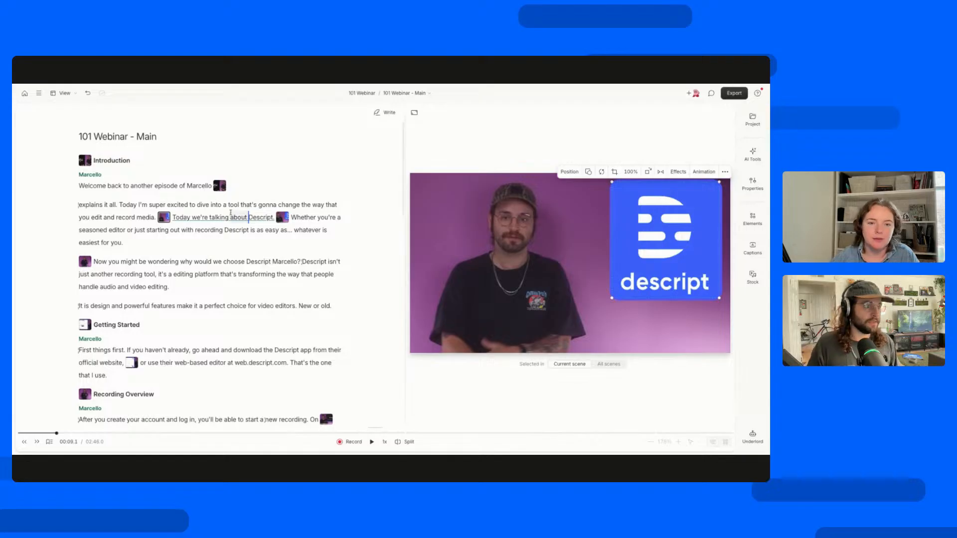
Select the script sentence "Today we're talking about Descript." and then place the cursor before "Whether" in the following scene.
left_click(185, 217)
left_click_drag(188, 218, 274, 218)
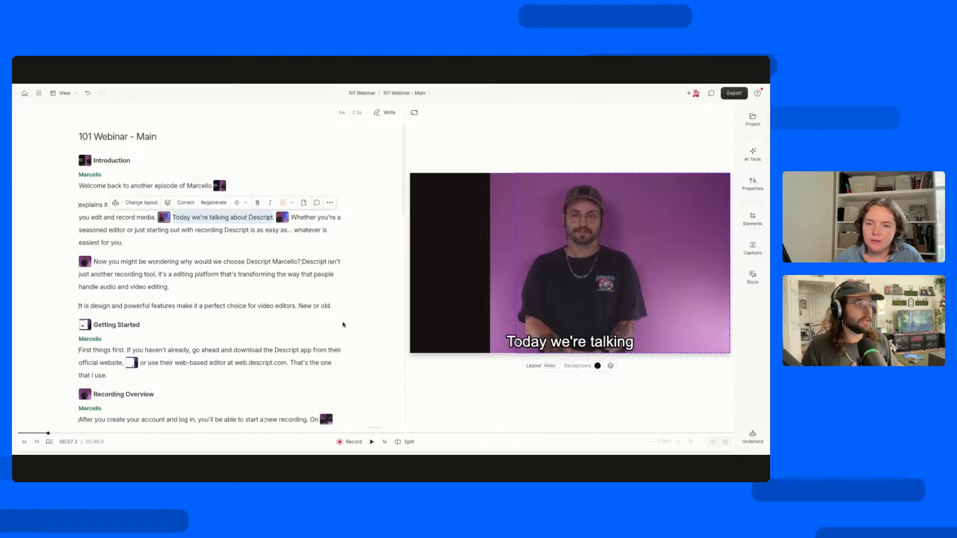
left_click(290, 221)
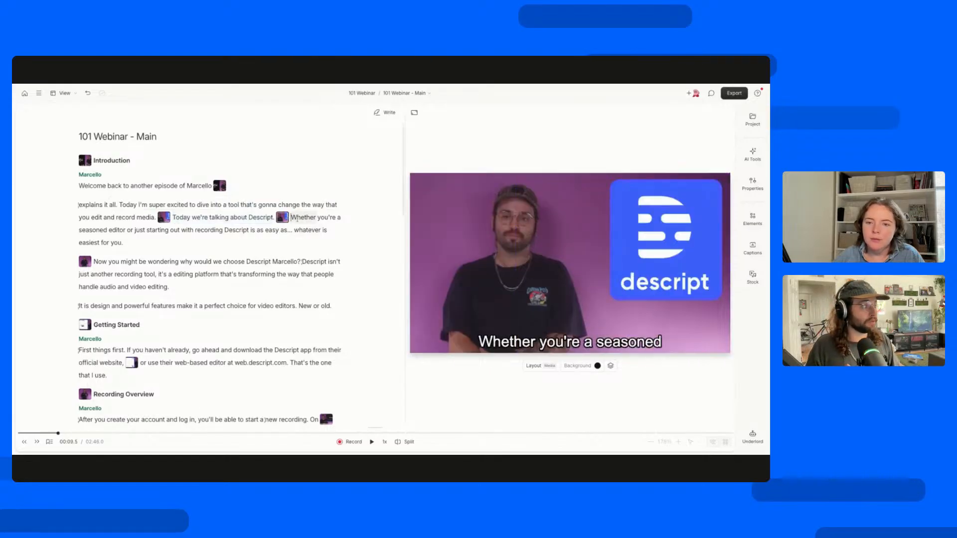
Change the shape of the Descript logo in the current scene to Circle and then to Square.
left_click(674, 239)
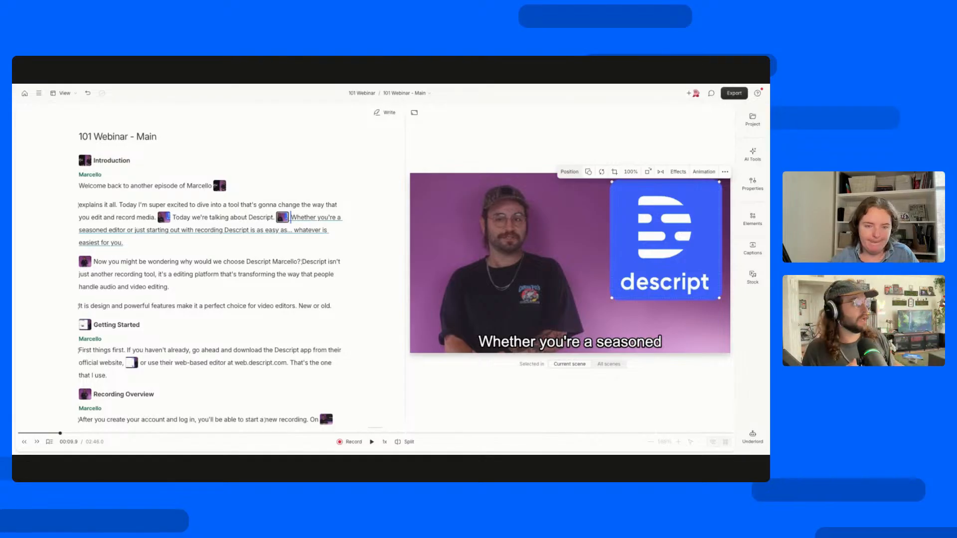
left_click(589, 172)
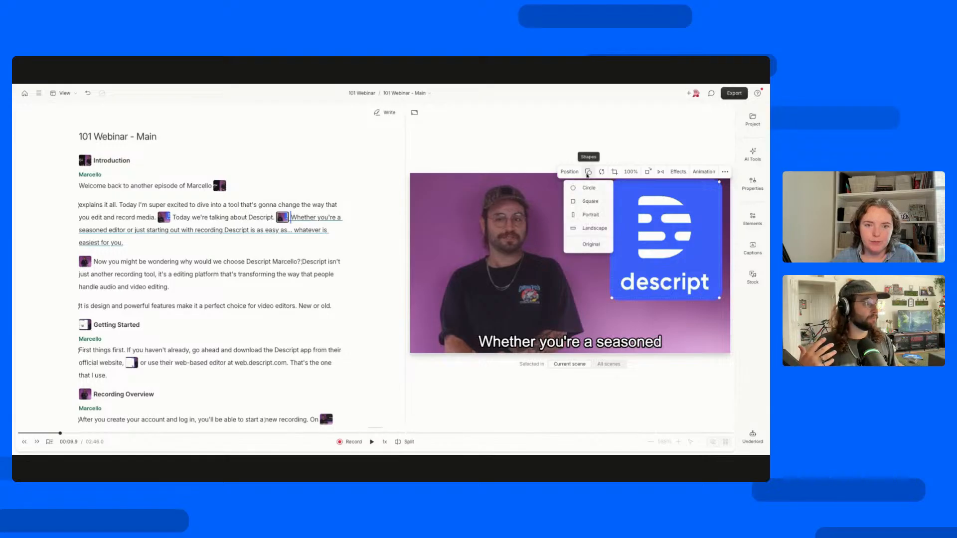
left_click(585, 189)
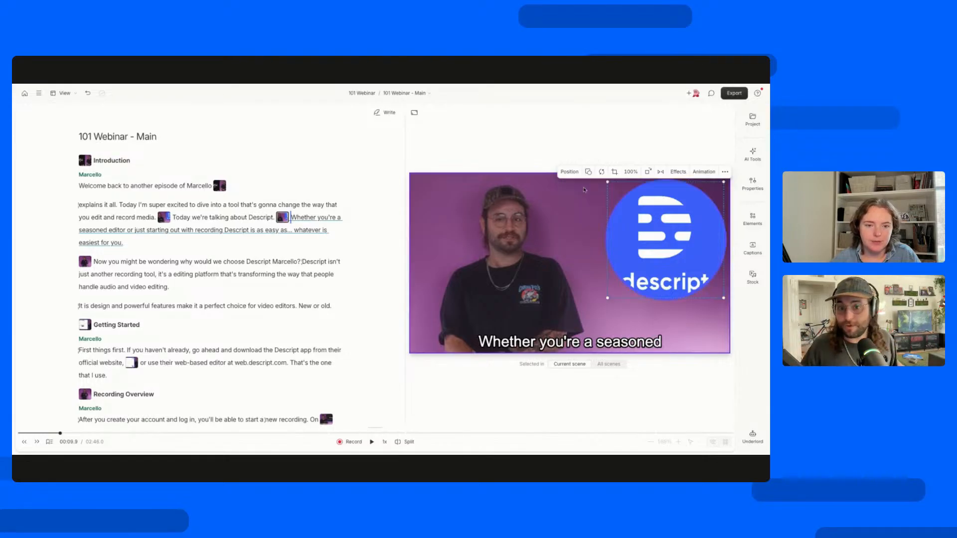
left_click(588, 172)
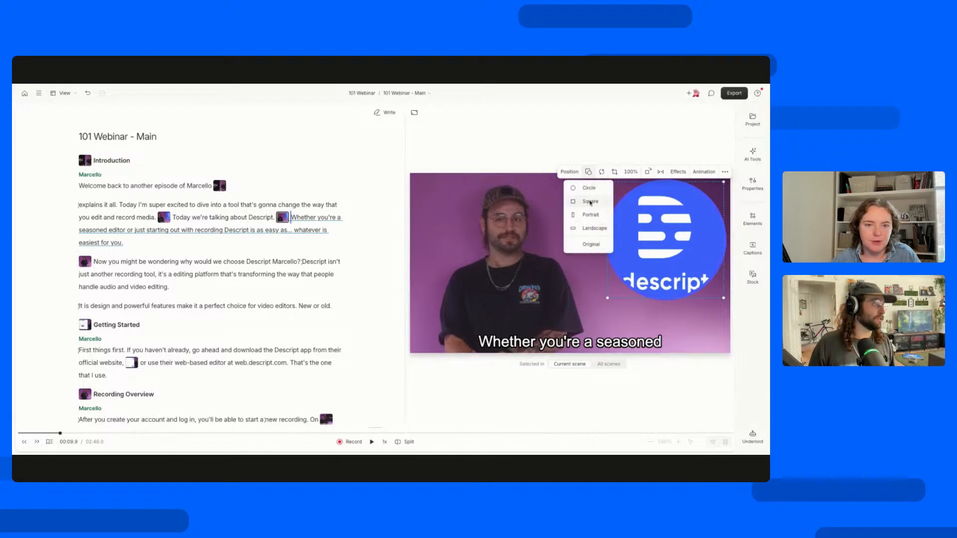
left_click(591, 202)
Select the camera footage behind the logo, view its position options, and deselect it without changing anything.
left_click(528, 185)
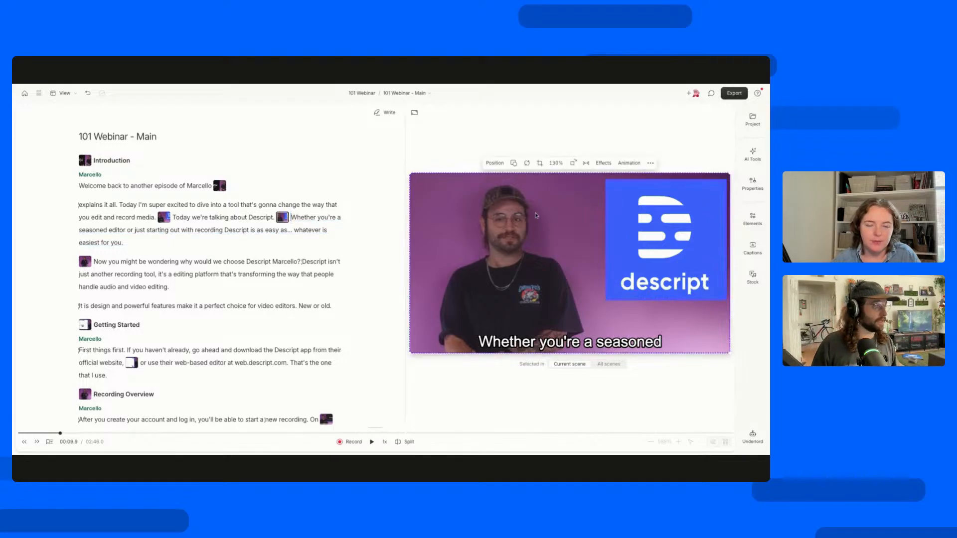
left_click(495, 163)
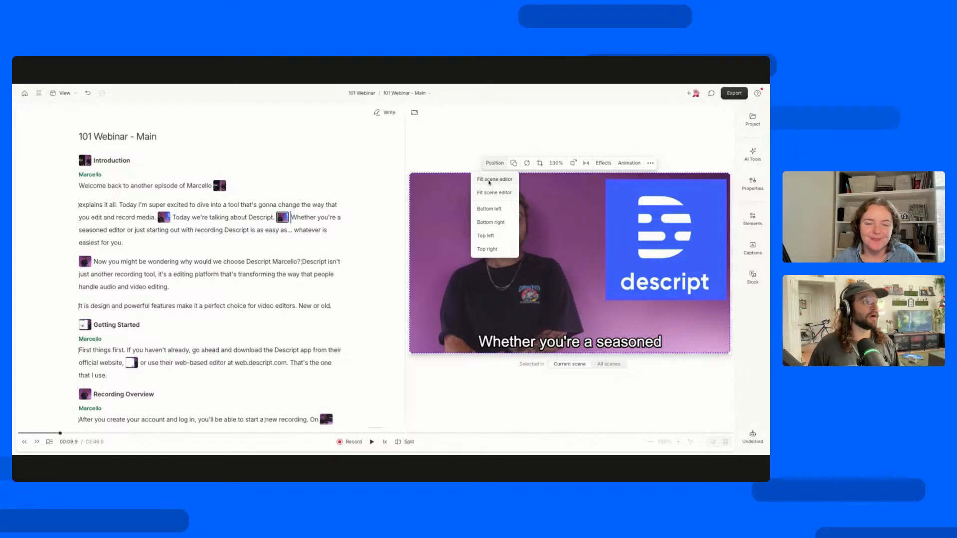
left_click(602, 165)
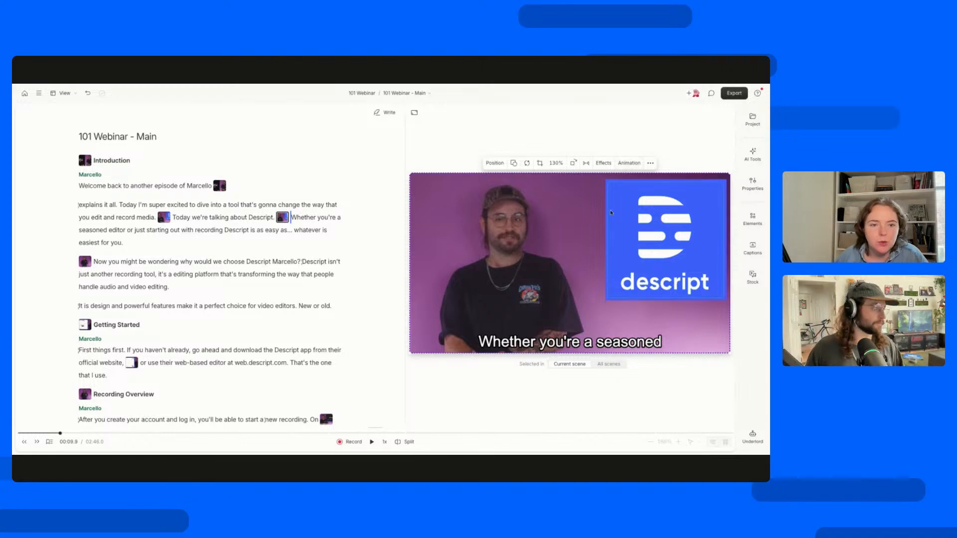
left_click(530, 391)
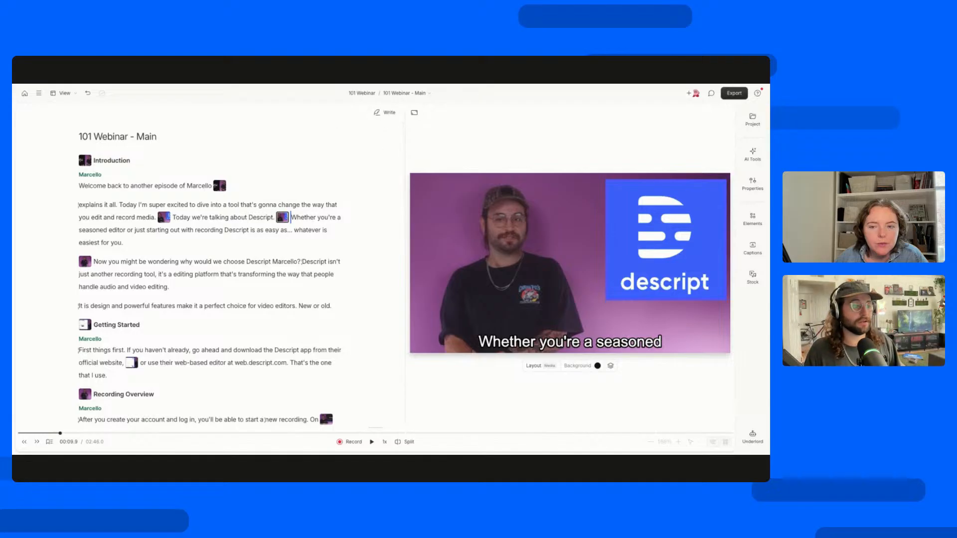
Enter and leave the script's writing mode, then view the aspect ratio choices without changing the Landscape format.
left_click(387, 114)
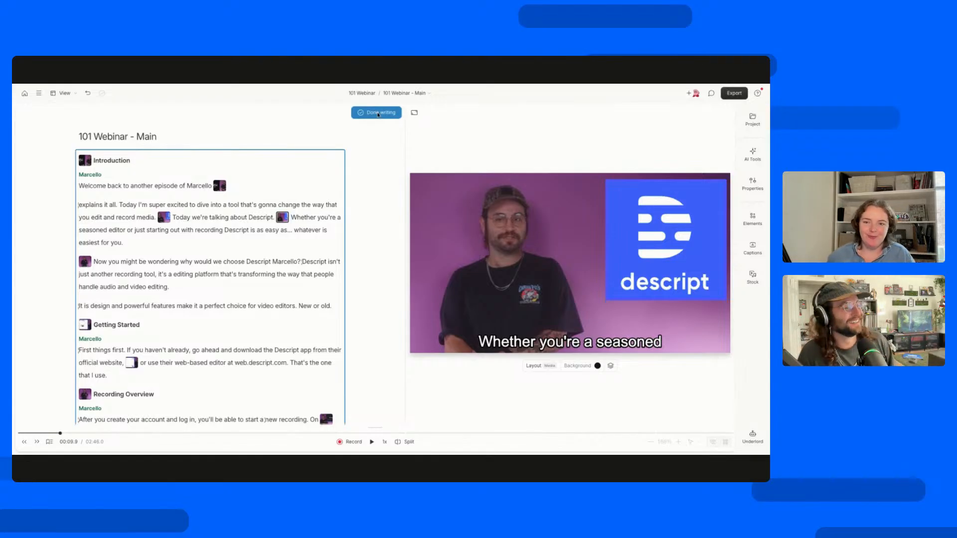
left_click(379, 113)
left_click(416, 114)
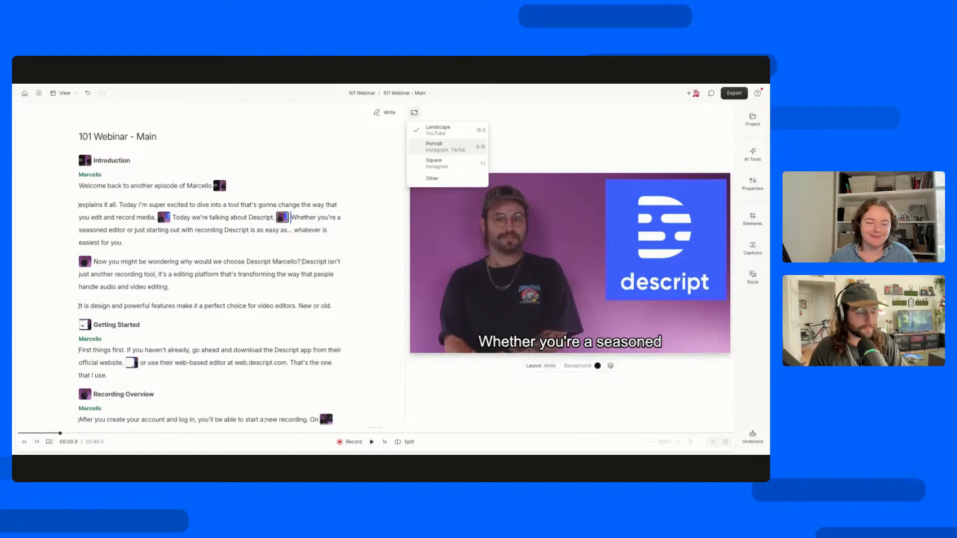
left_click(558, 146)
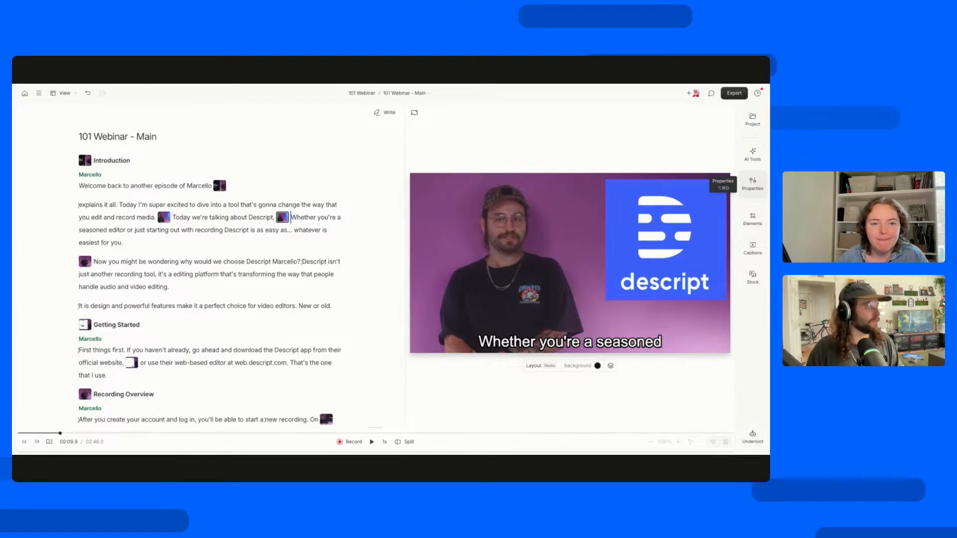
Show the project's compositions, view 101 Webinar - Edit, and return to 101 Webinar - Main.
left_click(748, 121)
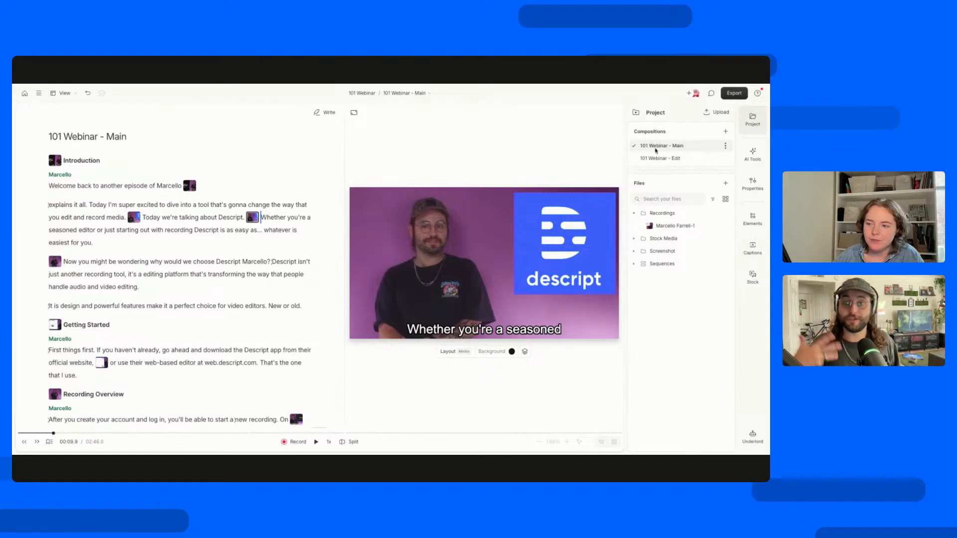
left_click(660, 160)
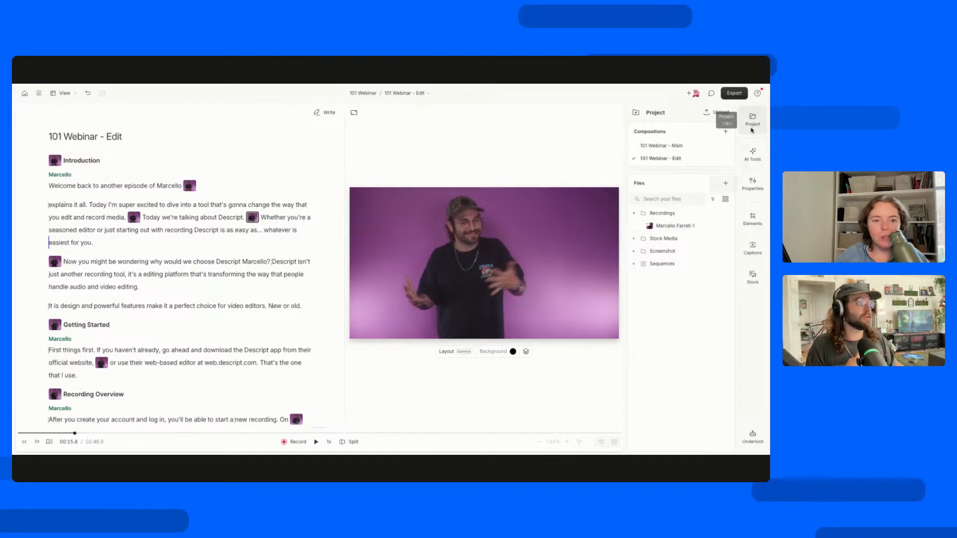
left_click(678, 147)
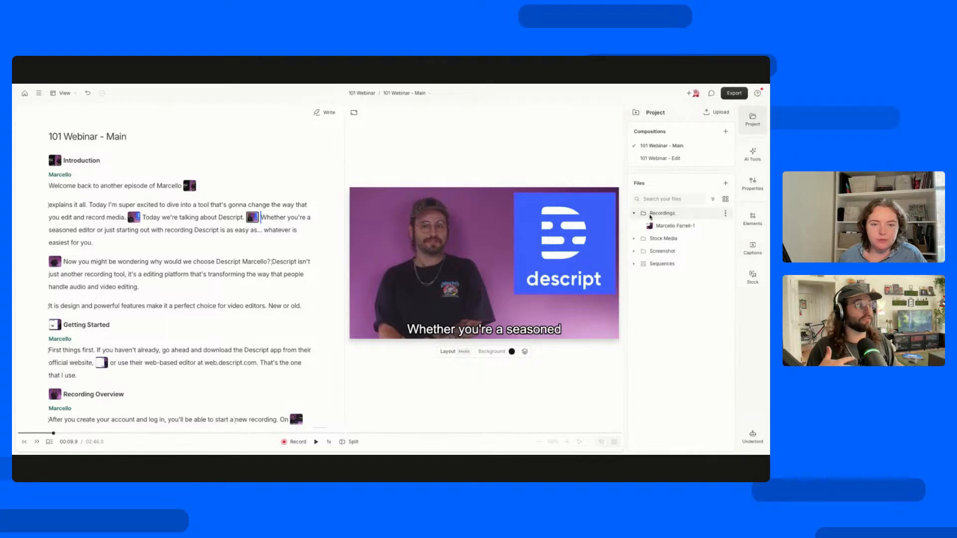
Preview the video file in the Recordings folder and look through the Stock Media folder, leaving both folders collapsed.
left_click(681, 227)
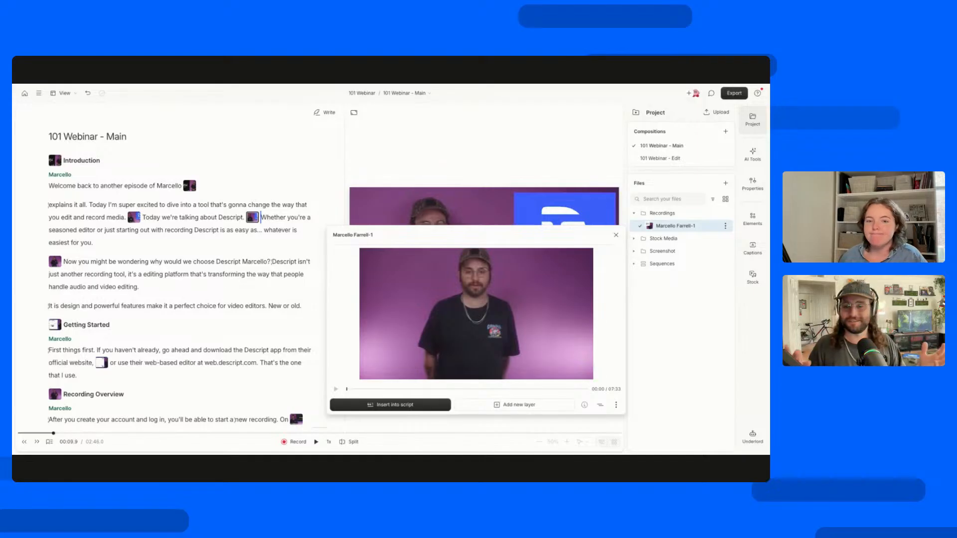
left_click(616, 236)
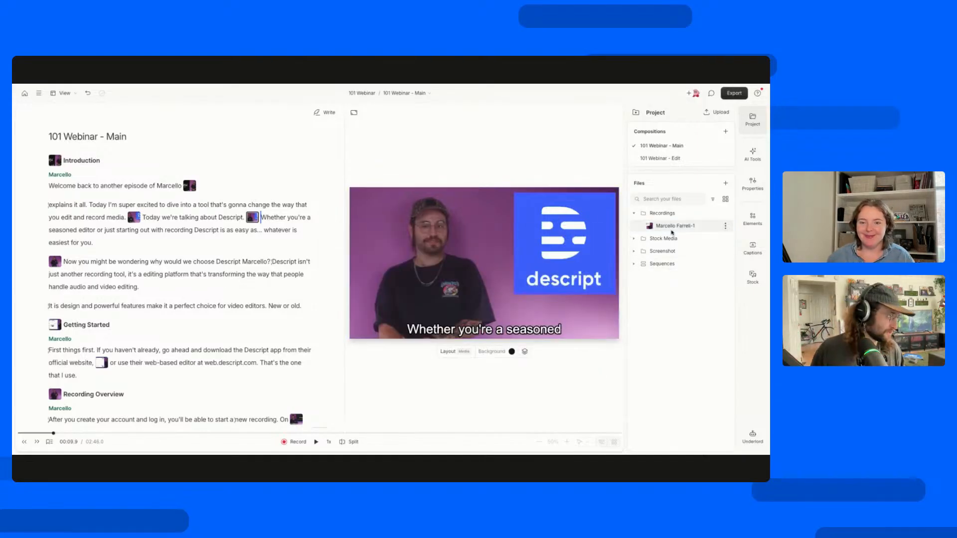
left_click(634, 238)
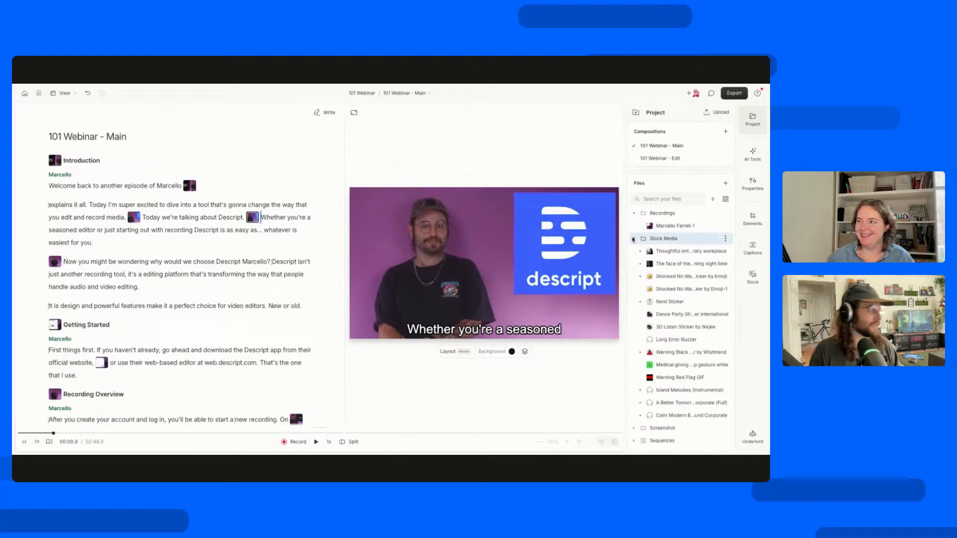
left_click(633, 239)
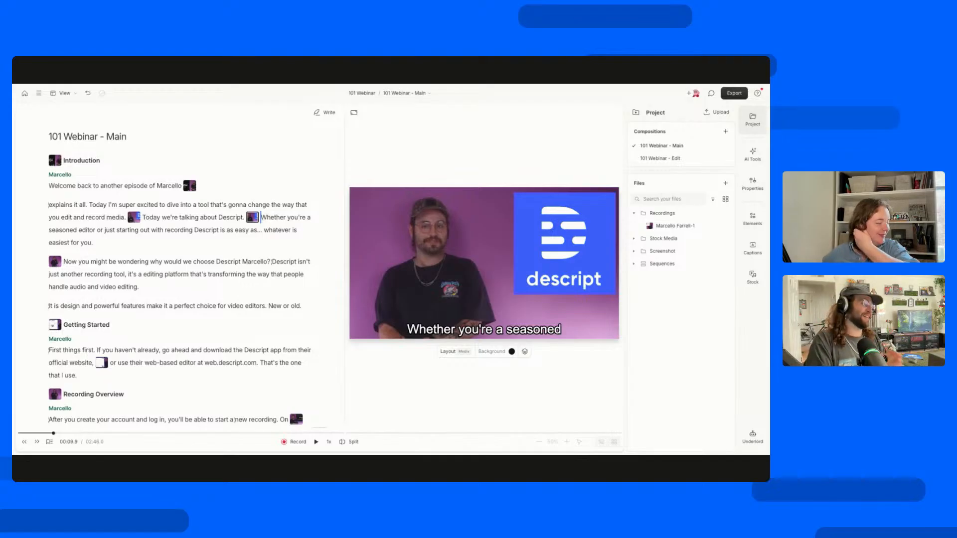
left_click(640, 214)
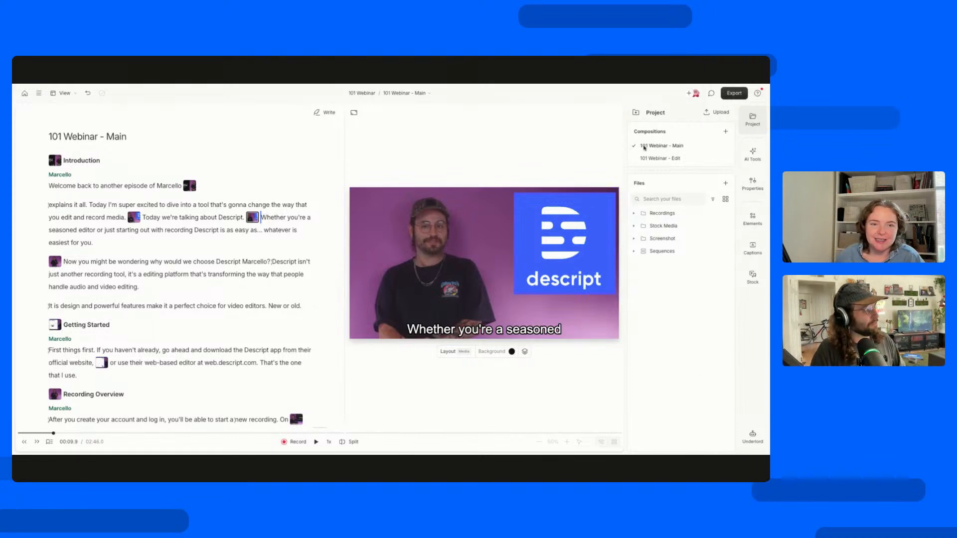
Review the ways to add files to the project, including the mobile upload QR code and the Slides import, without adding any.
left_click(726, 183)
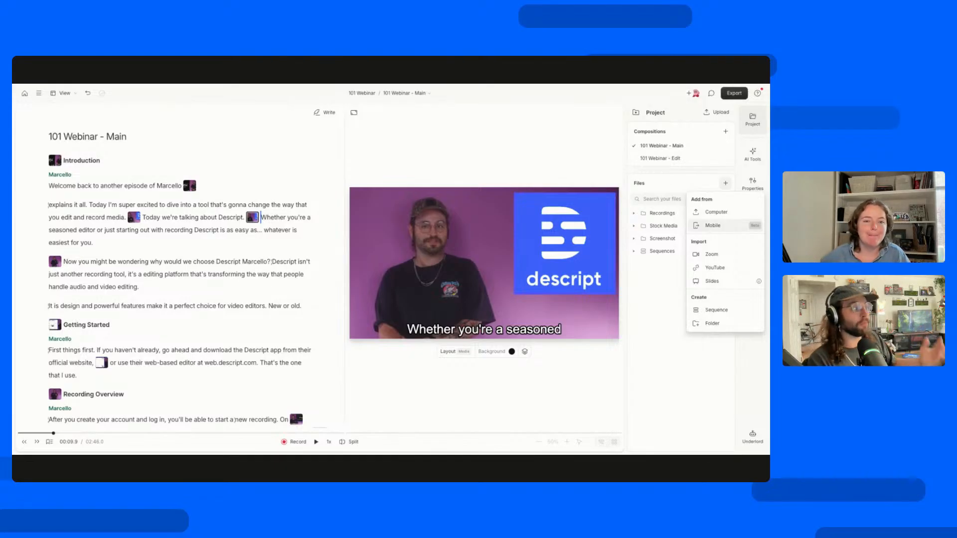
left_click(713, 225)
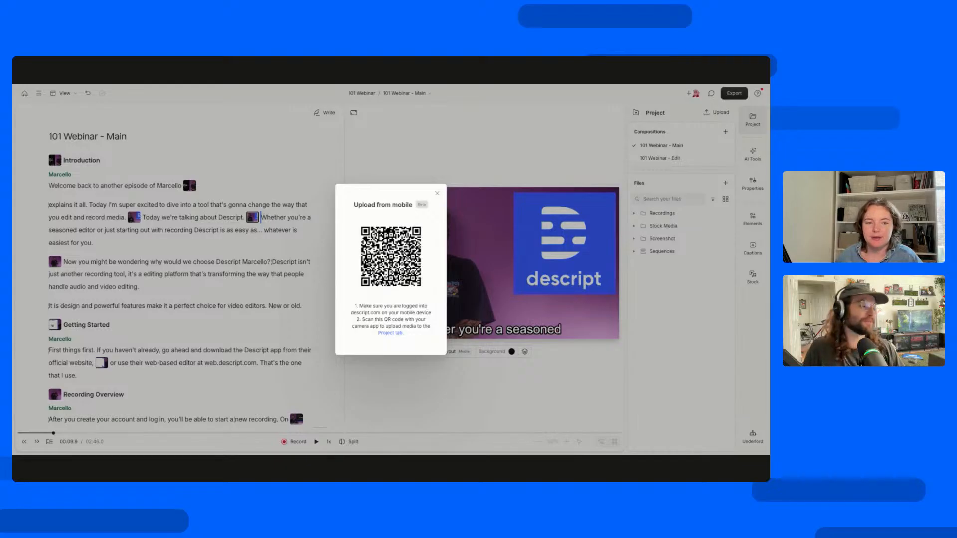
left_click(699, 210)
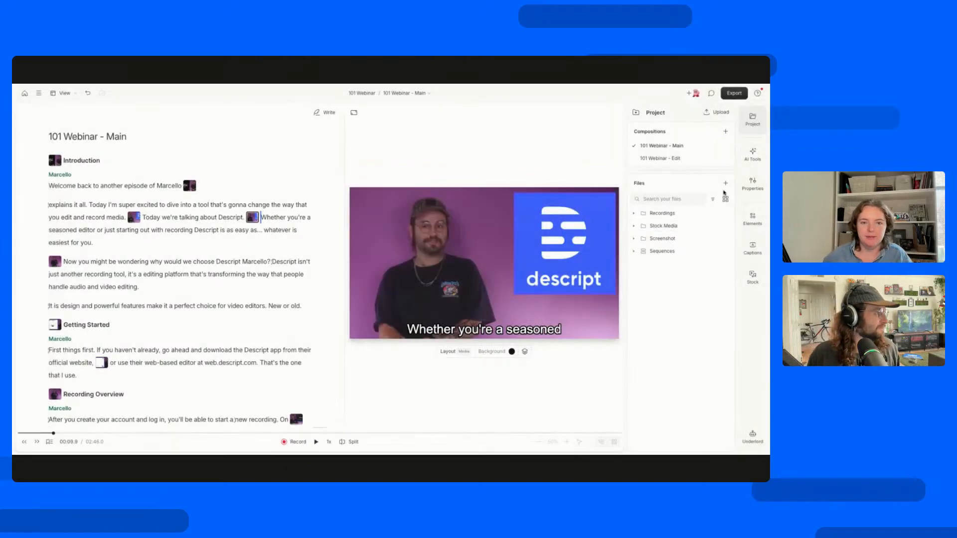
left_click(726, 184)
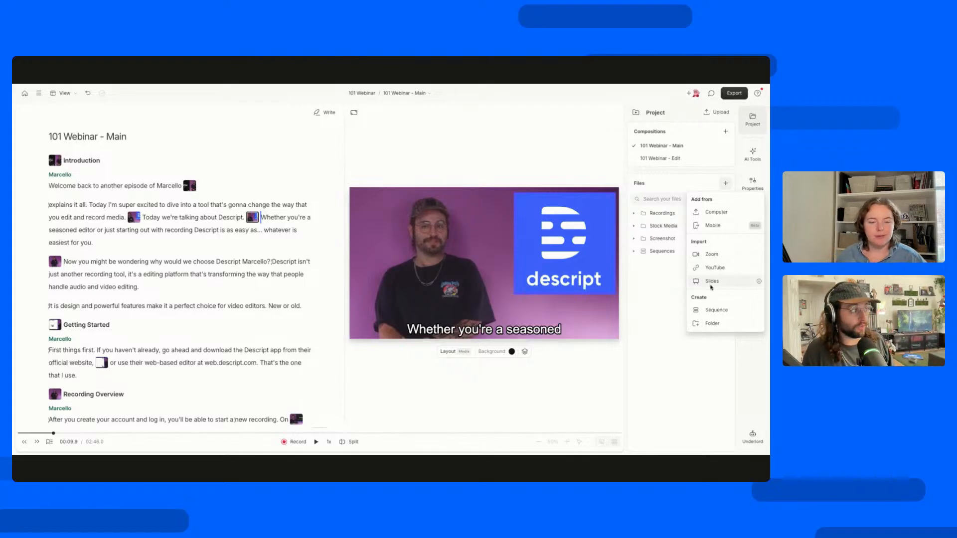
mouse_move(760, 282)
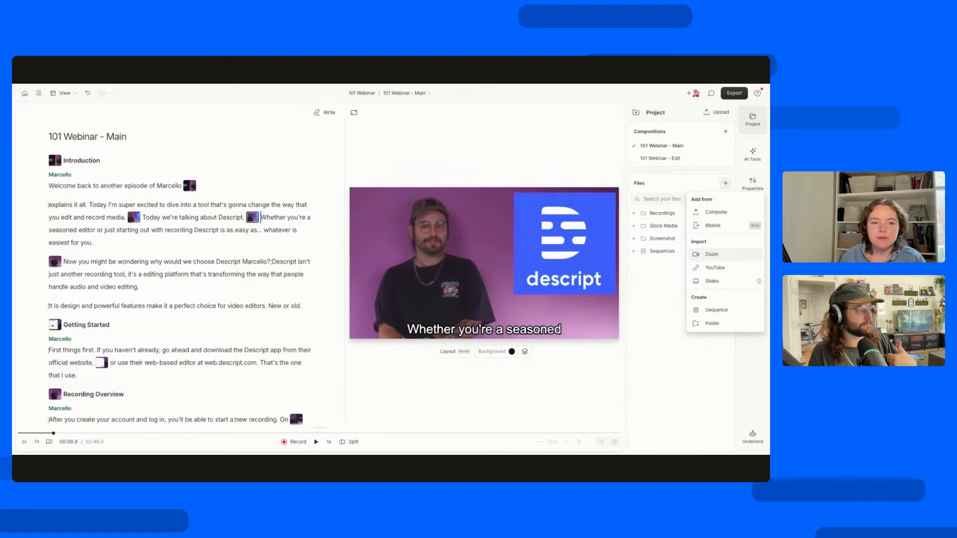
left_click(678, 347)
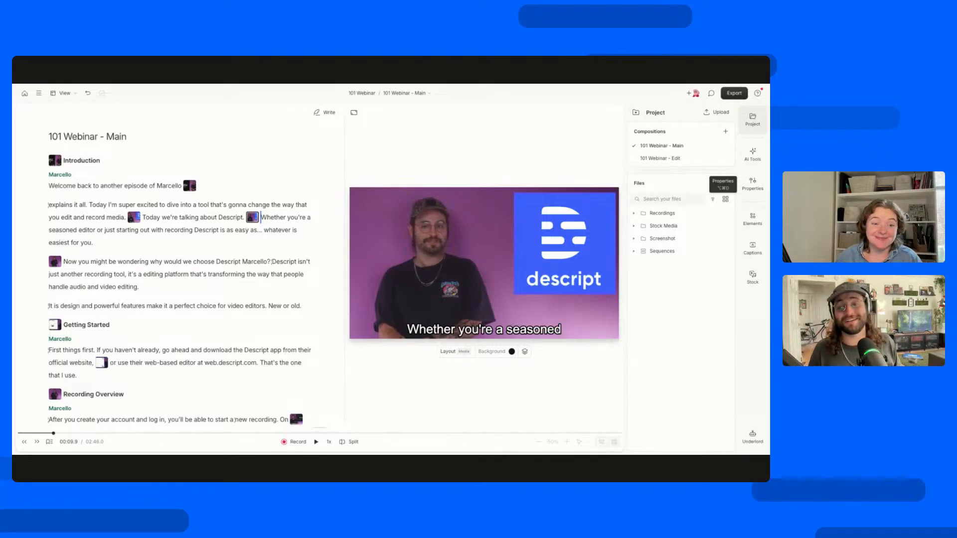
Look through the AI tools from Sound good to Write, examining Edit for clarity, Eye Contact, Green screen and the Publish tools.
left_click(754, 155)
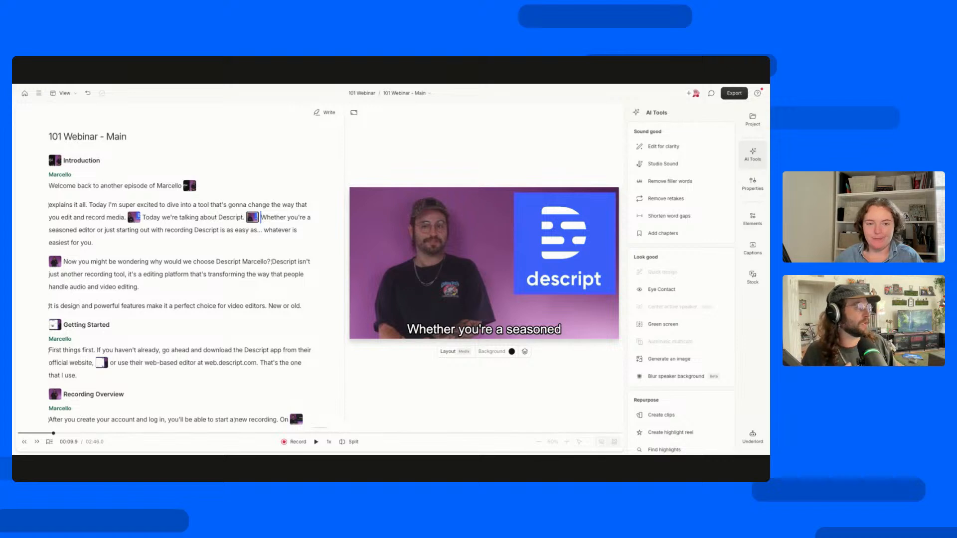
mouse_move(706, 147)
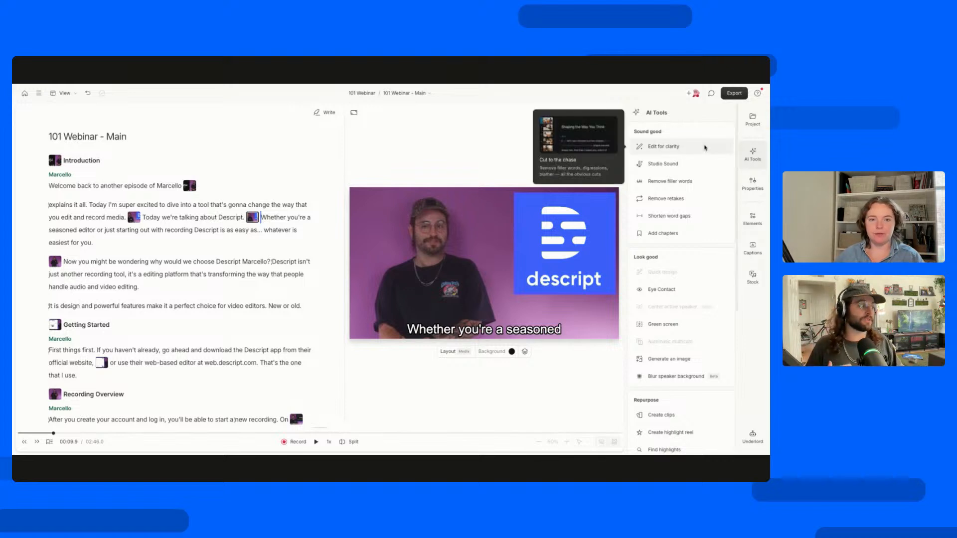
scroll(705, 148, "down", 2)
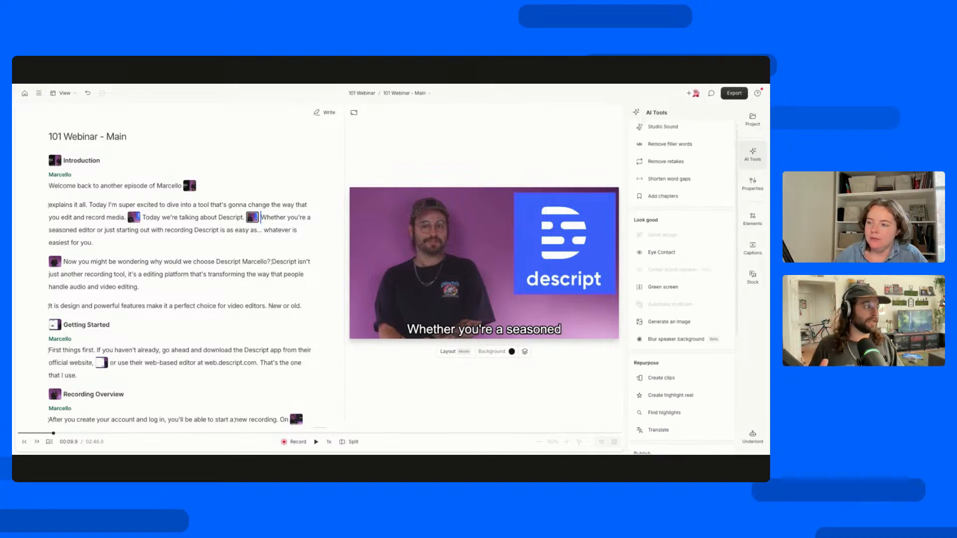
scroll(671, 137, "up", 2)
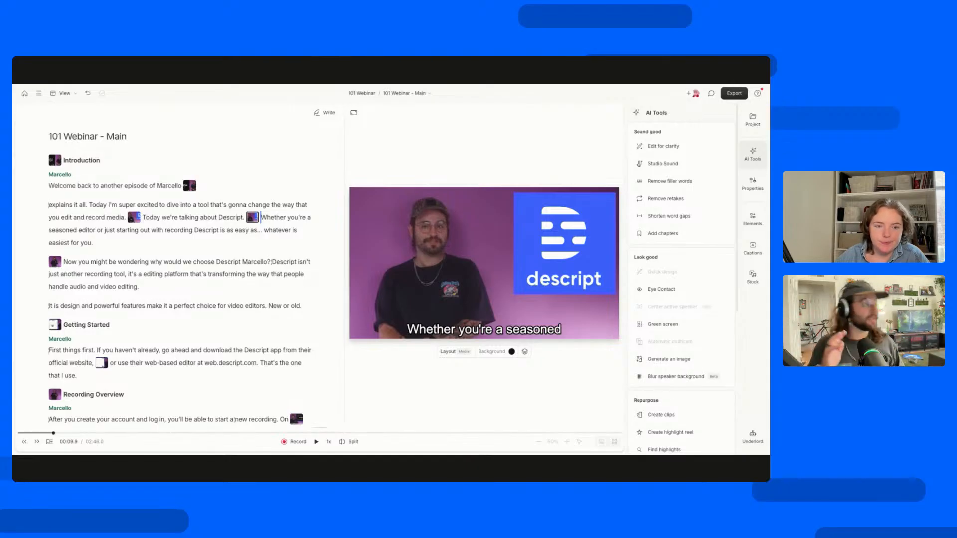
scroll(657, 198, "down", 3)
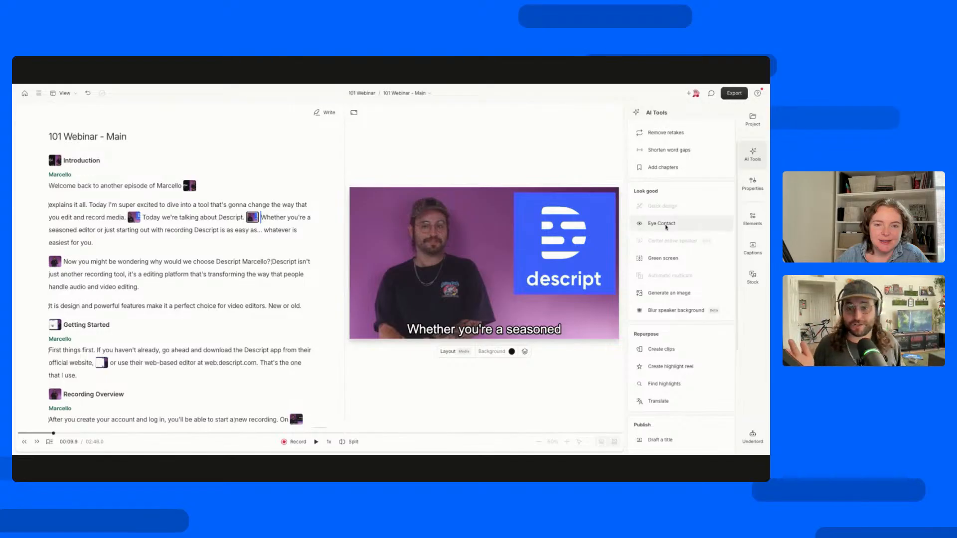
mouse_move(667, 227)
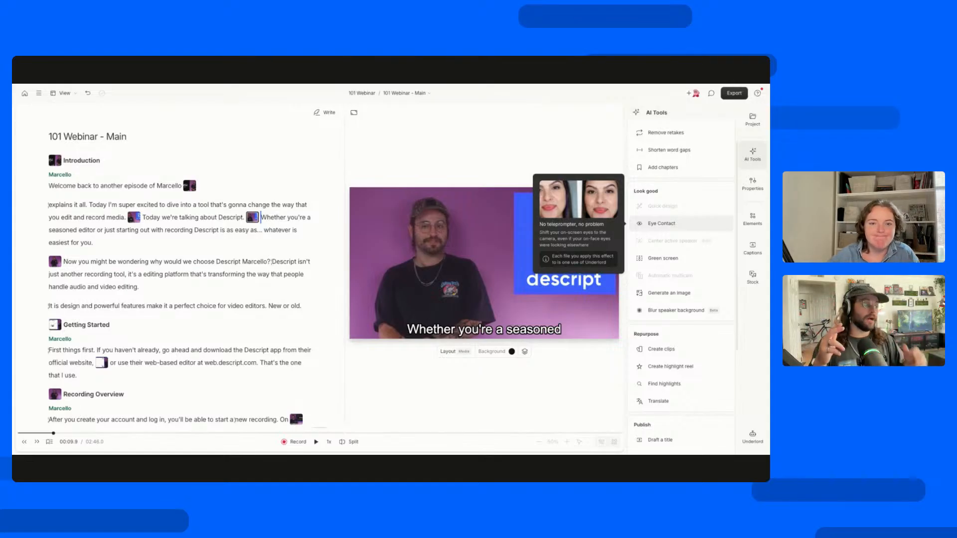
mouse_move(687, 264)
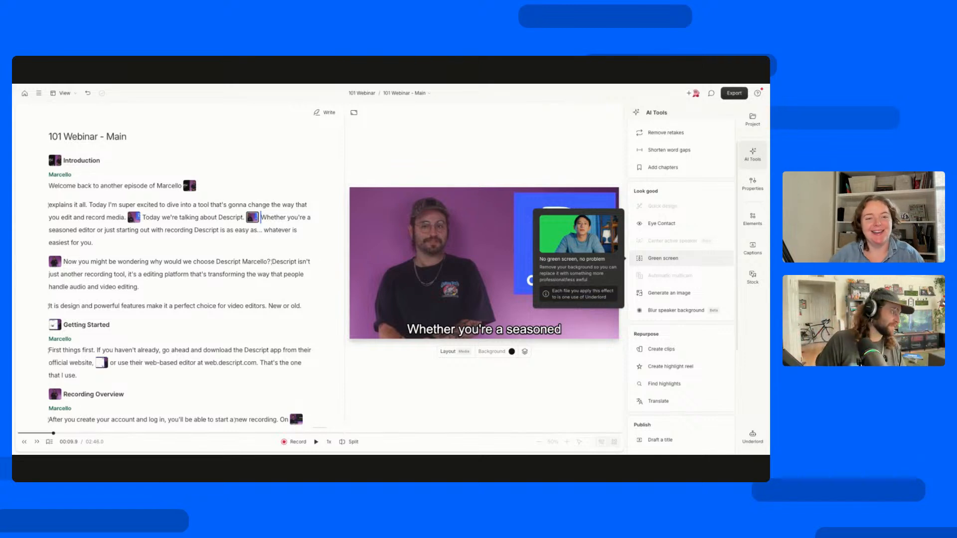
scroll(686, 249, "down", 3)
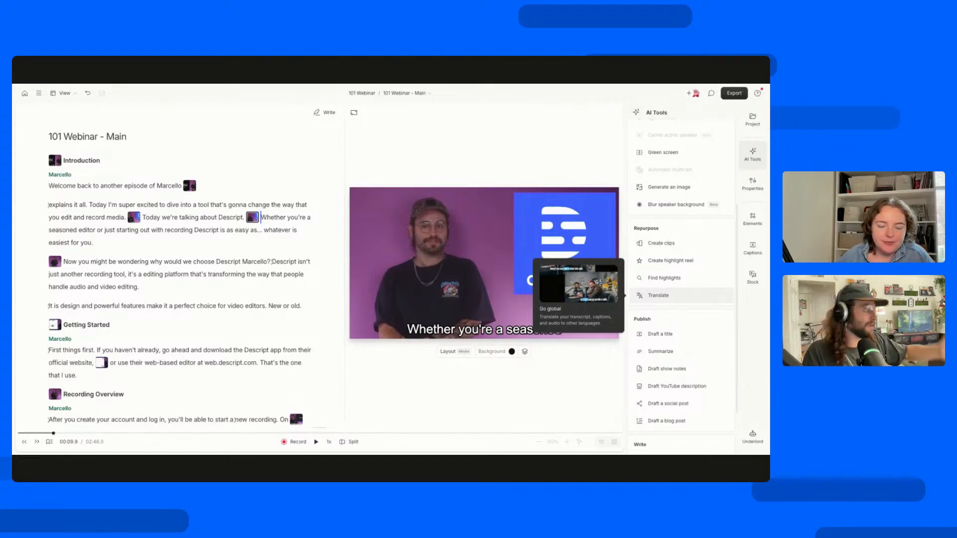
scroll(673, 295, "down", 2)
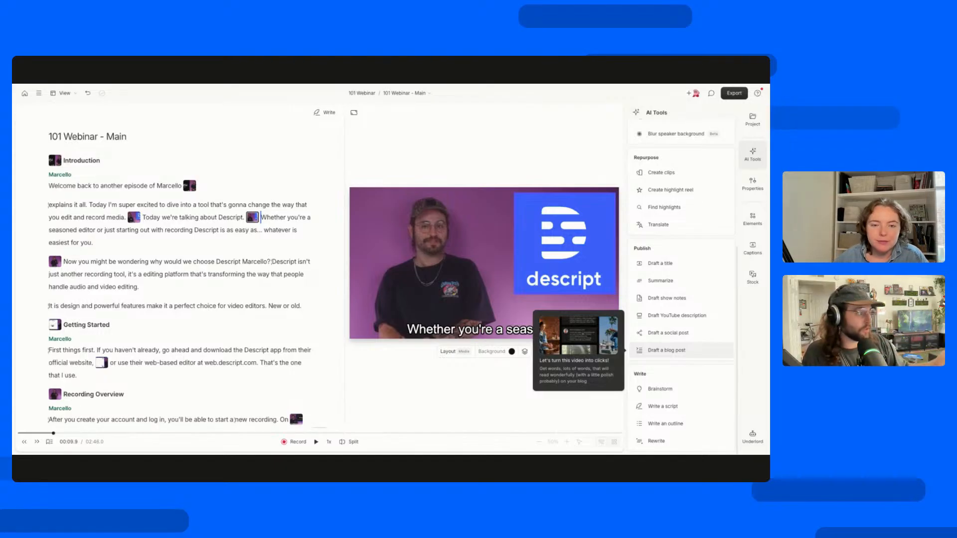
mouse_move(679, 315)
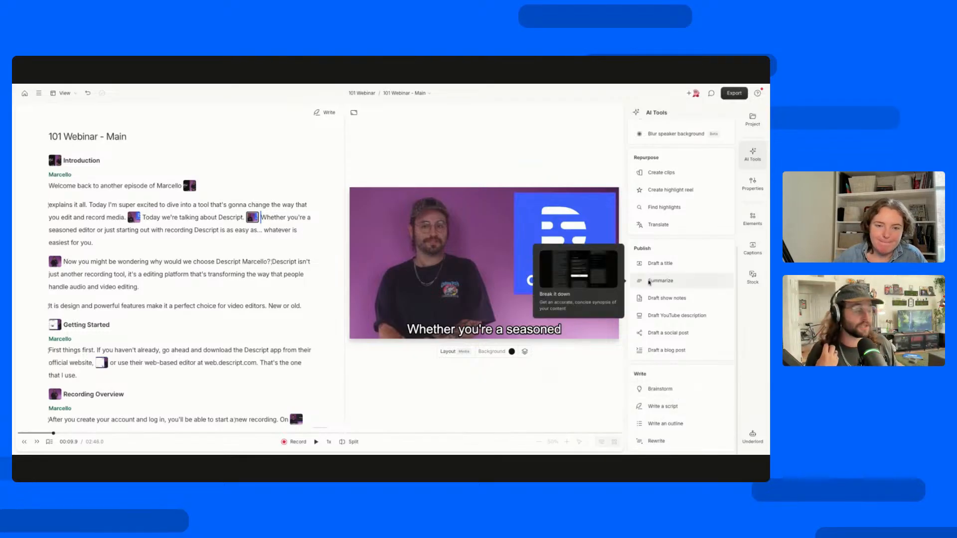
Look over the AI tools list again from Sound good to Write and close it.
scroll(701, 230, "up", 5)
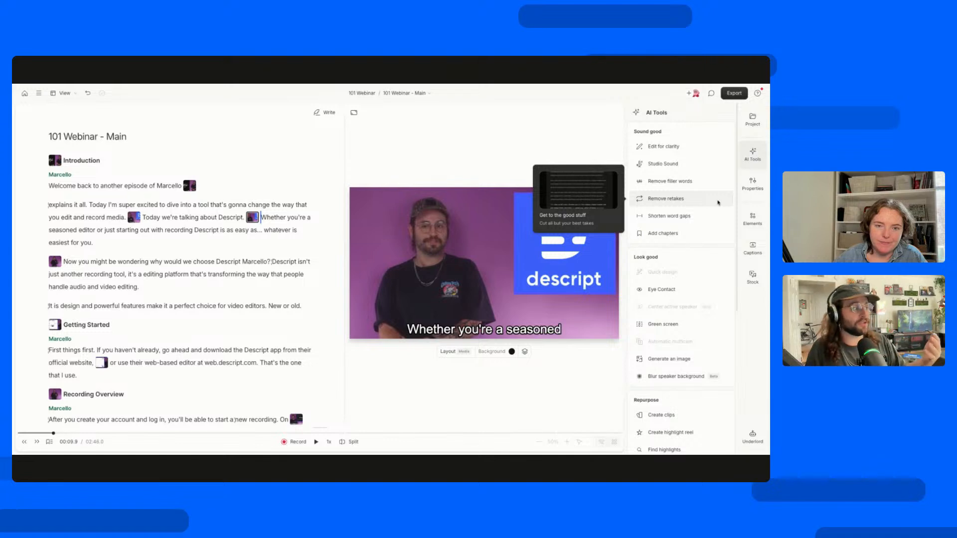
scroll(681, 205, "down", 5)
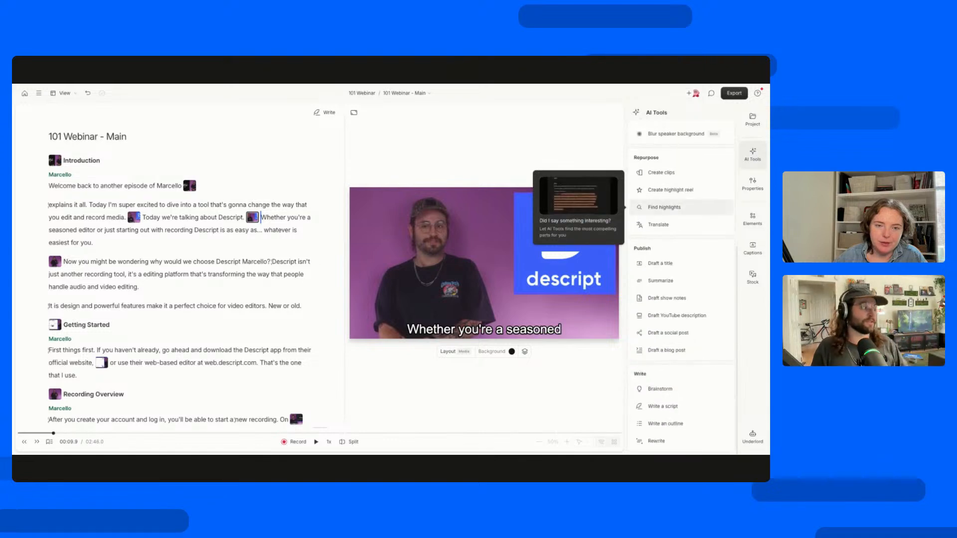
scroll(681, 204, "up", 5)
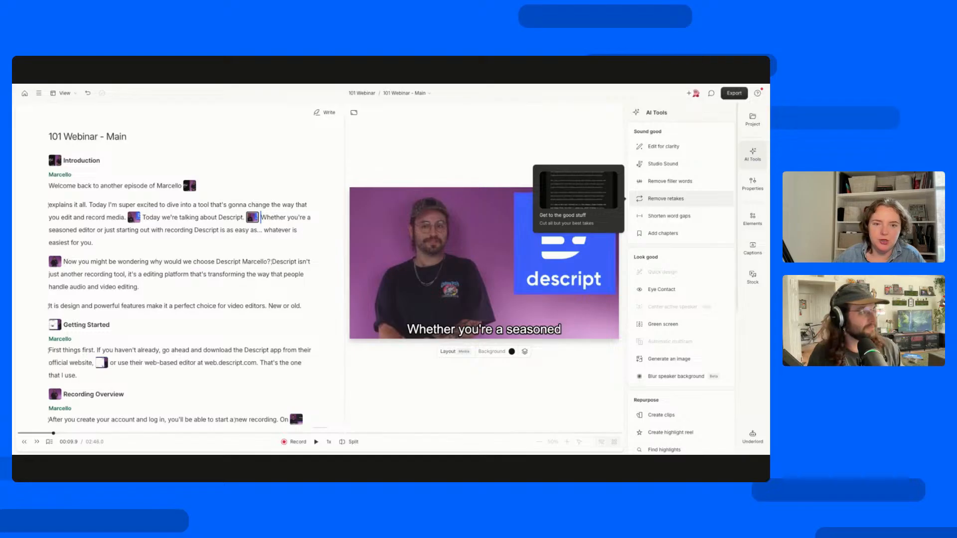
left_click(754, 162)
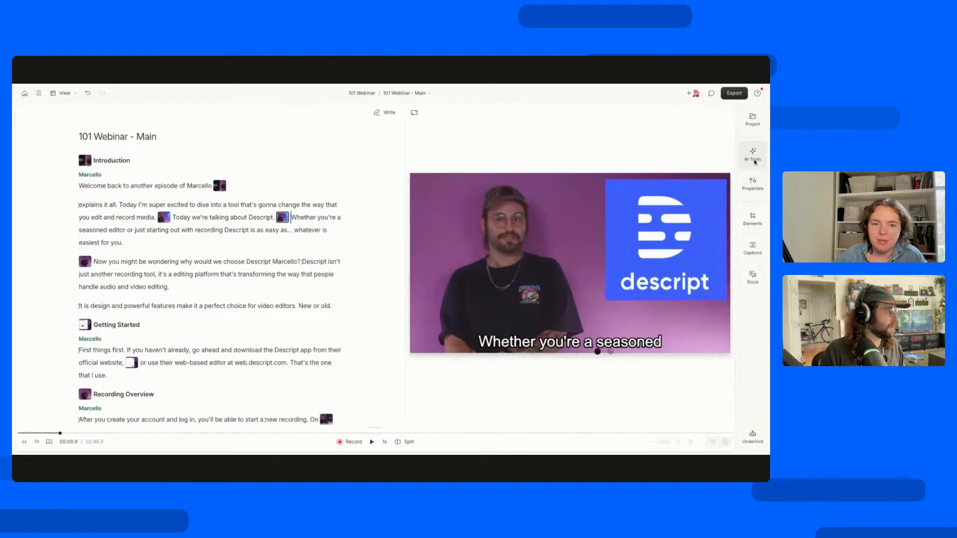
Show the current scene's properties, then those of the Descript logo layer.
left_click(744, 186)
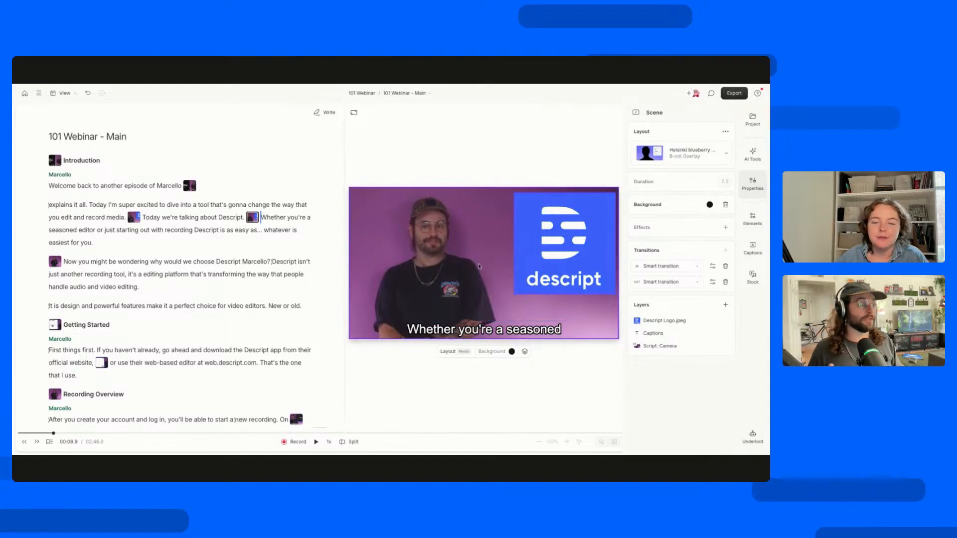
mouse_move(251, 220)
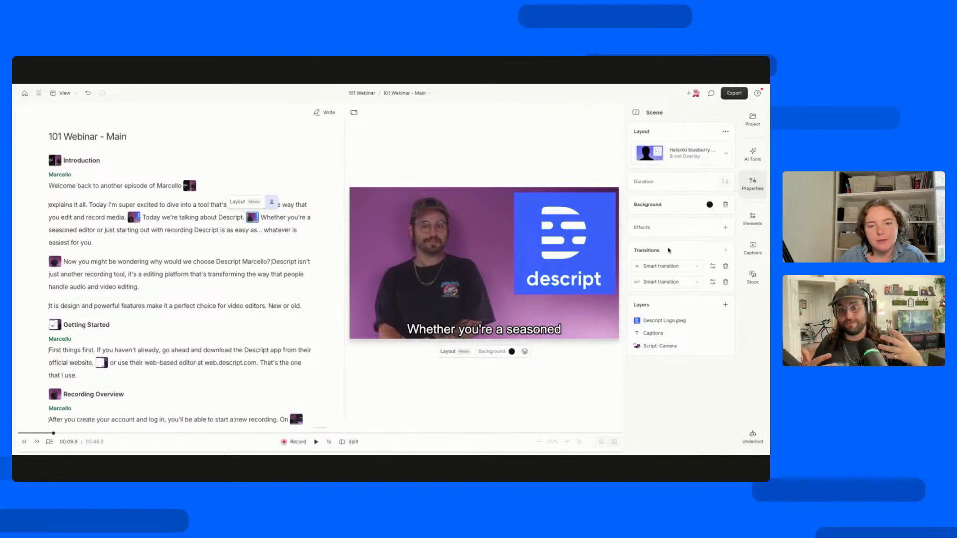
left_click(590, 249)
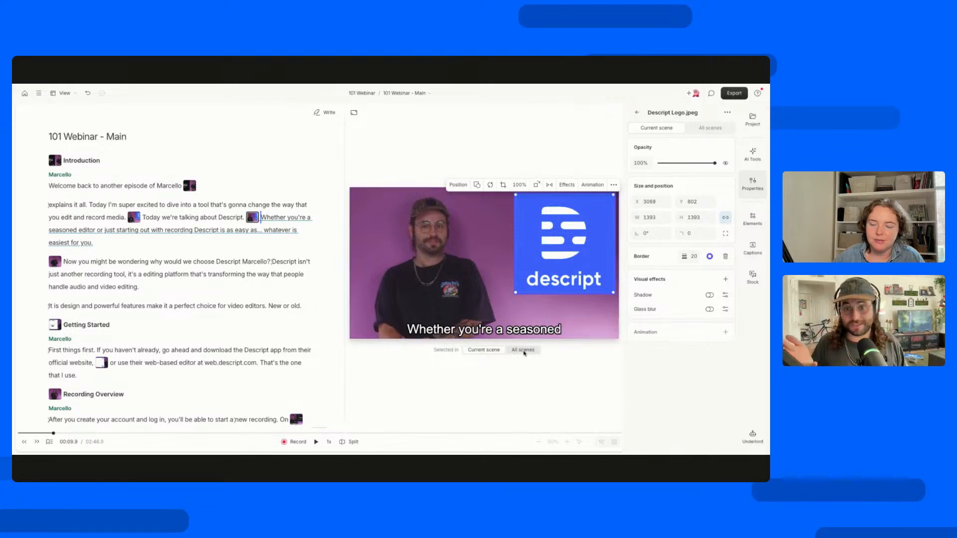
Try a Circle shape on the Descript logo, undo it and deselect the logo.
left_click(477, 185)
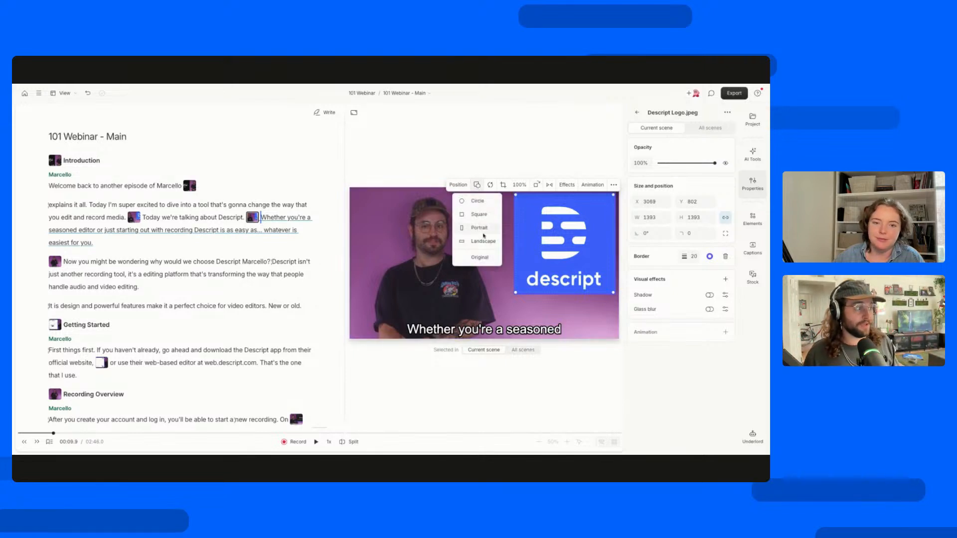
left_click(478, 202)
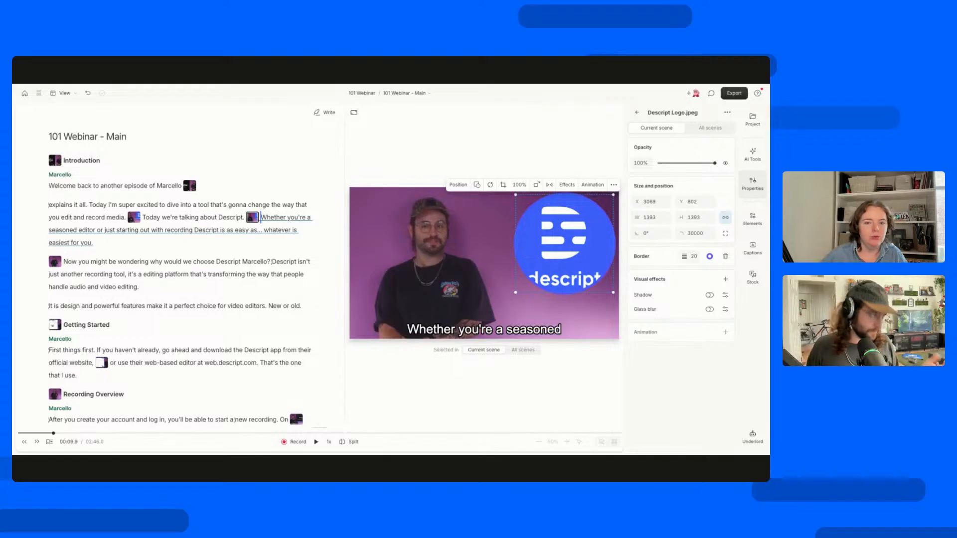
key("ctrl+z")
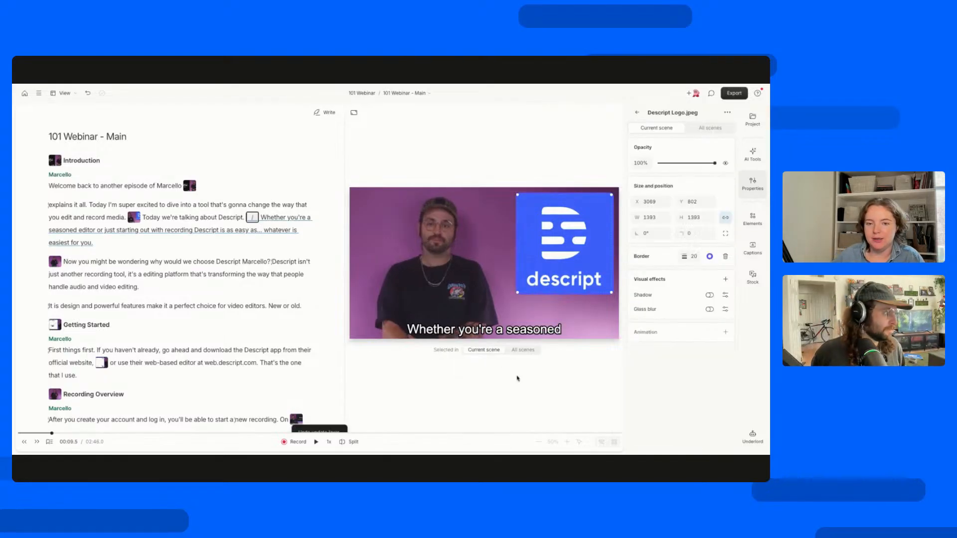
left_click(516, 393)
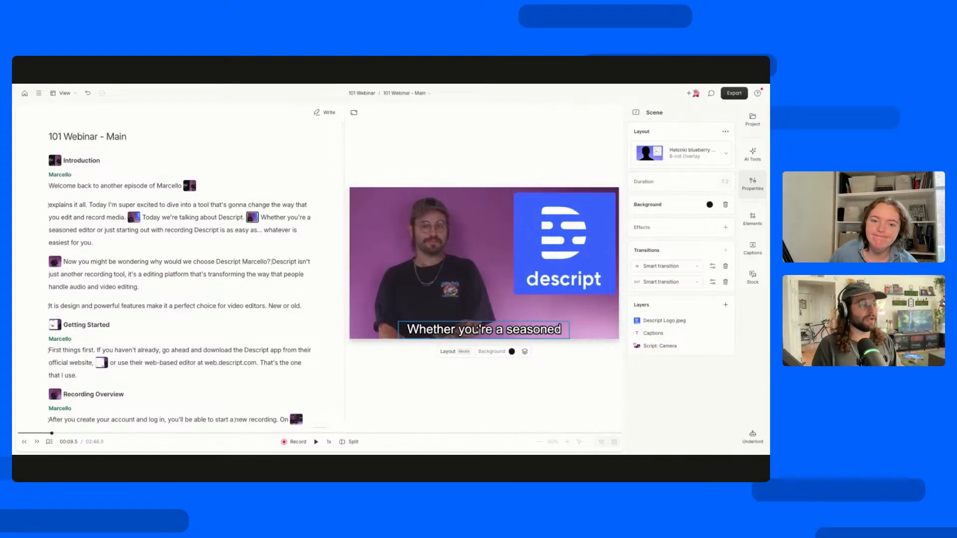
View the captions layer's properties, switch its scope to All scenes and back to Current scene, and deselect it.
left_click(478, 331)
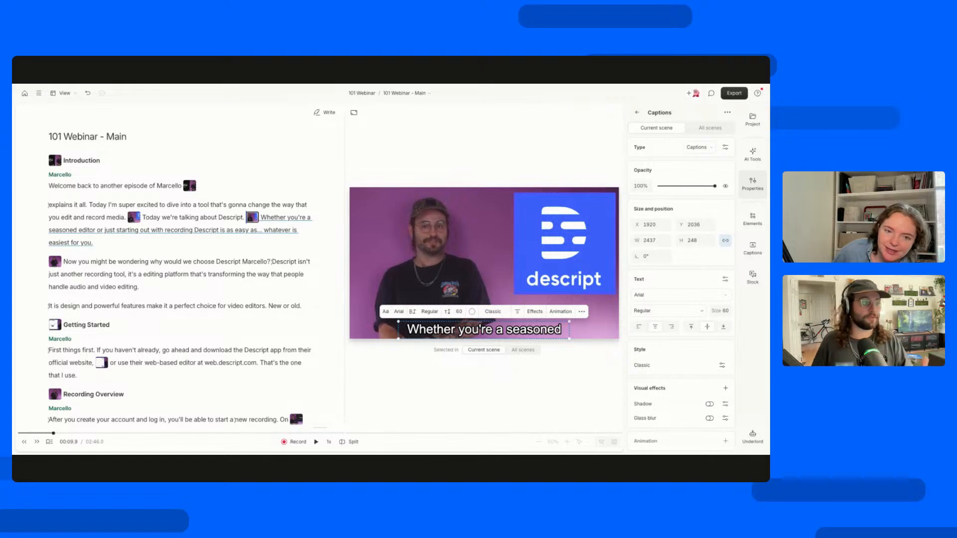
left_click(519, 351)
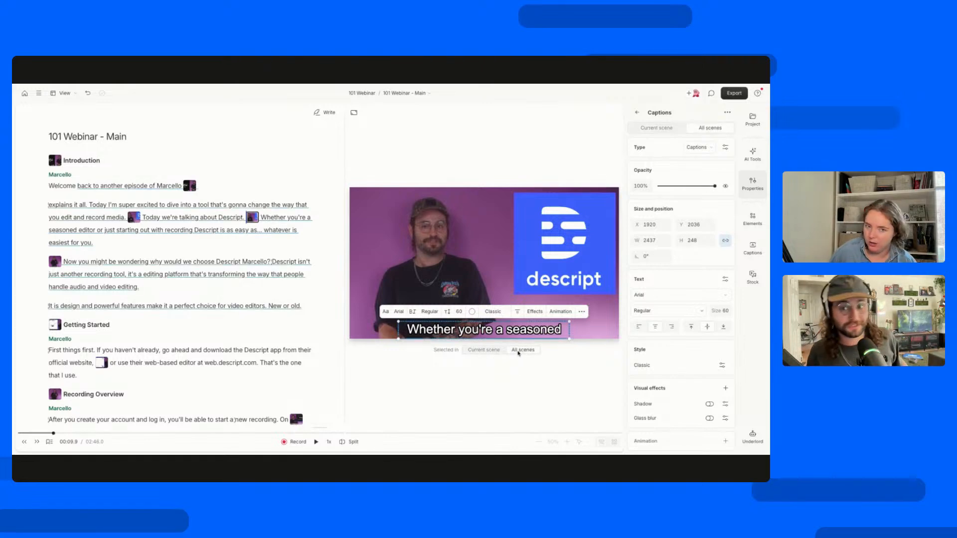
left_click(484, 351)
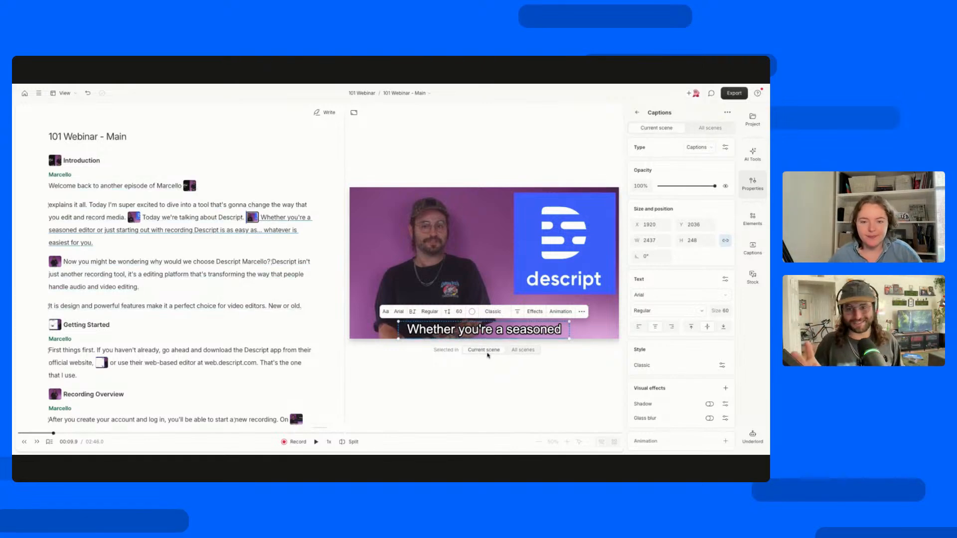
left_click(501, 381)
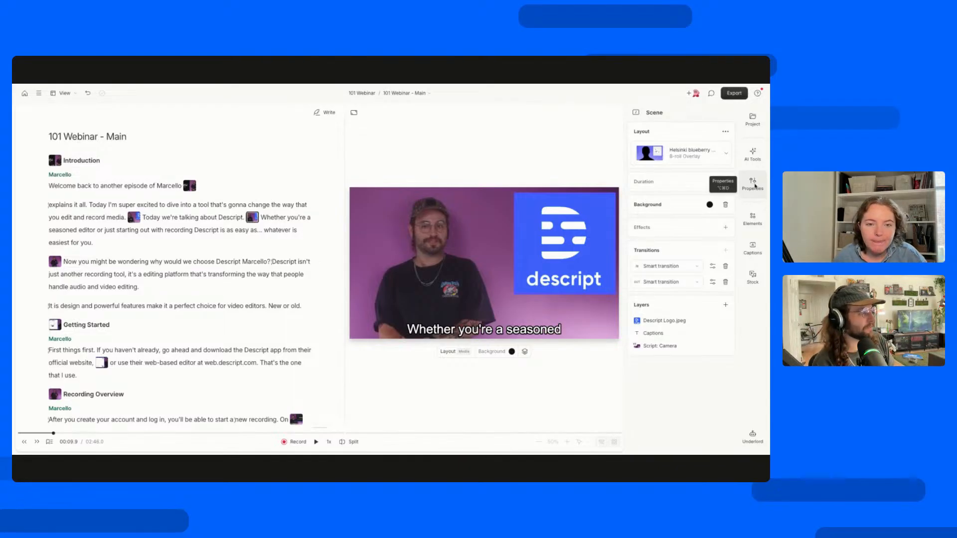
Look through the available elements, from text and basic shapes to annotations, overlays and frames.
left_click(756, 214)
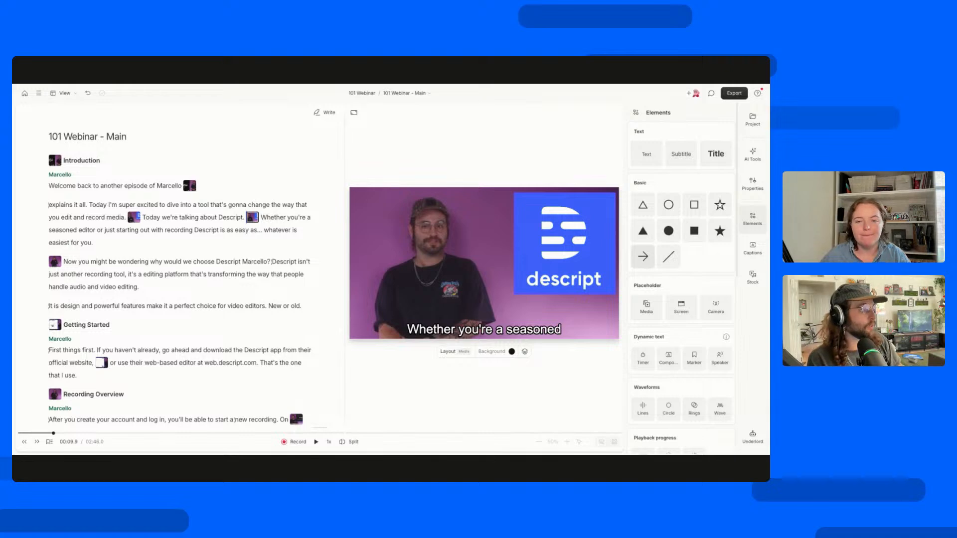
scroll(649, 363, "down", 2)
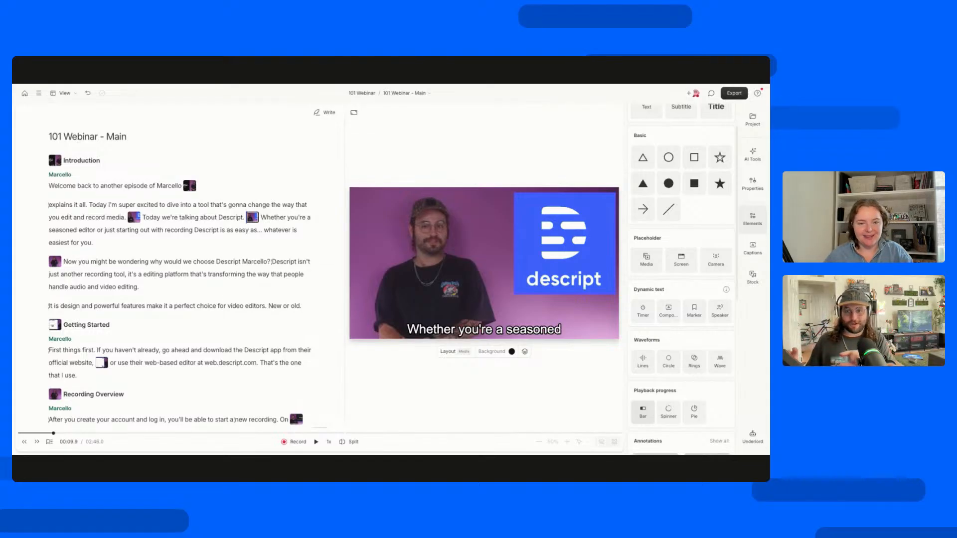
scroll(652, 399, "down", 3)
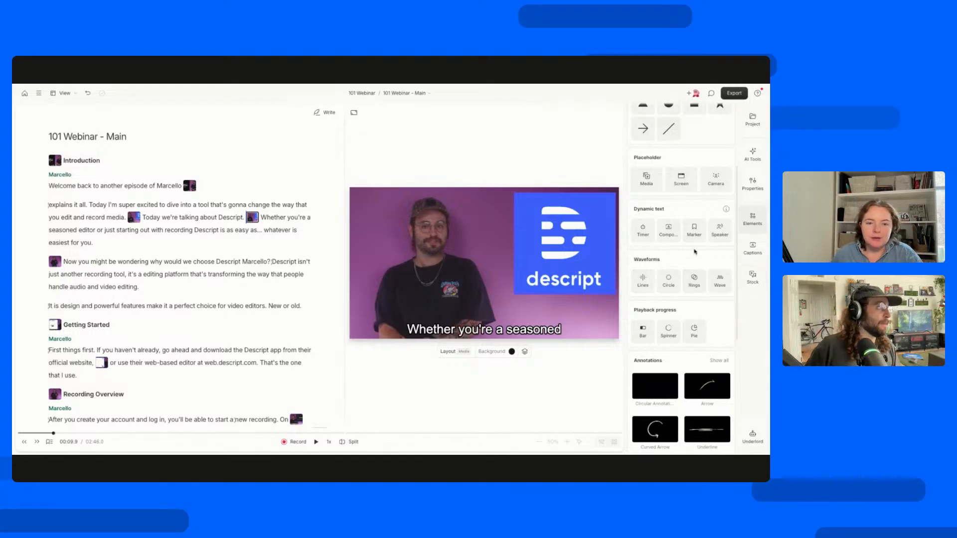
scroll(691, 251, "up", 3)
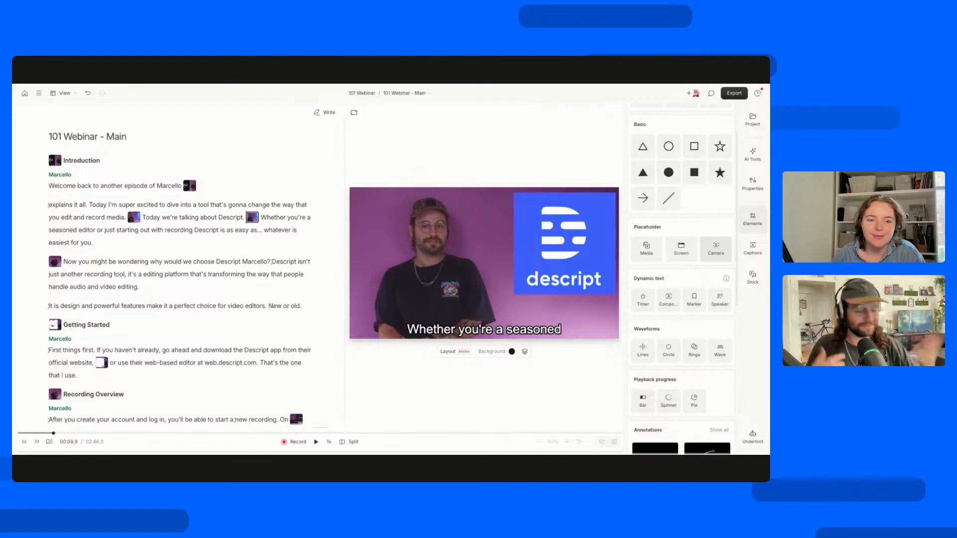
scroll(681, 279, "down", 6)
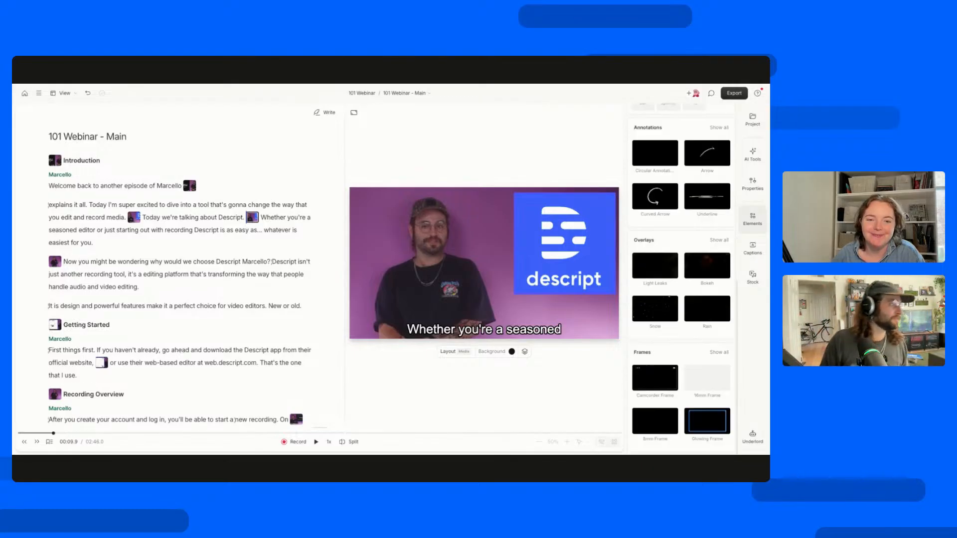
Look through the caption styles from Typewriter to Bold: Skewed without applying one.
left_click(746, 253)
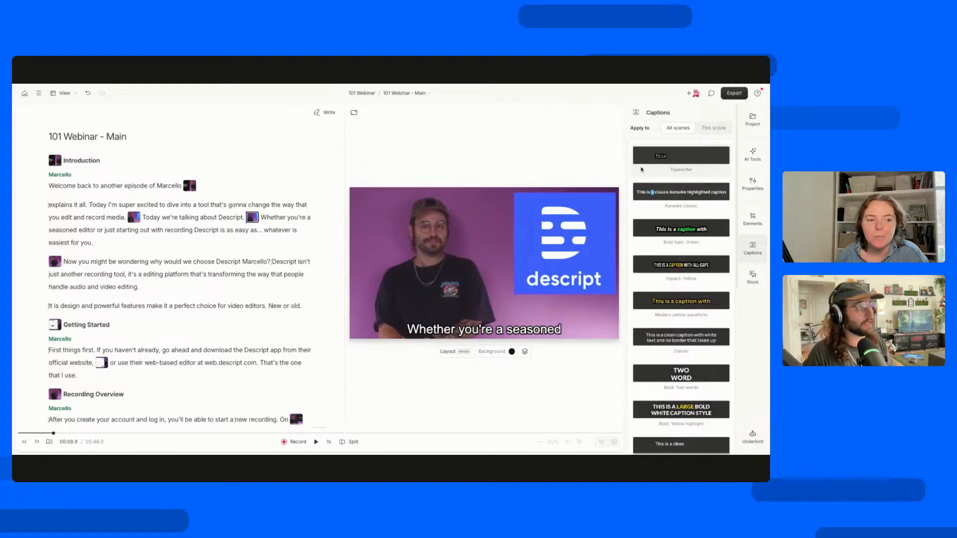
scroll(642, 184, "down", 4)
scroll(642, 184, "down", 2)
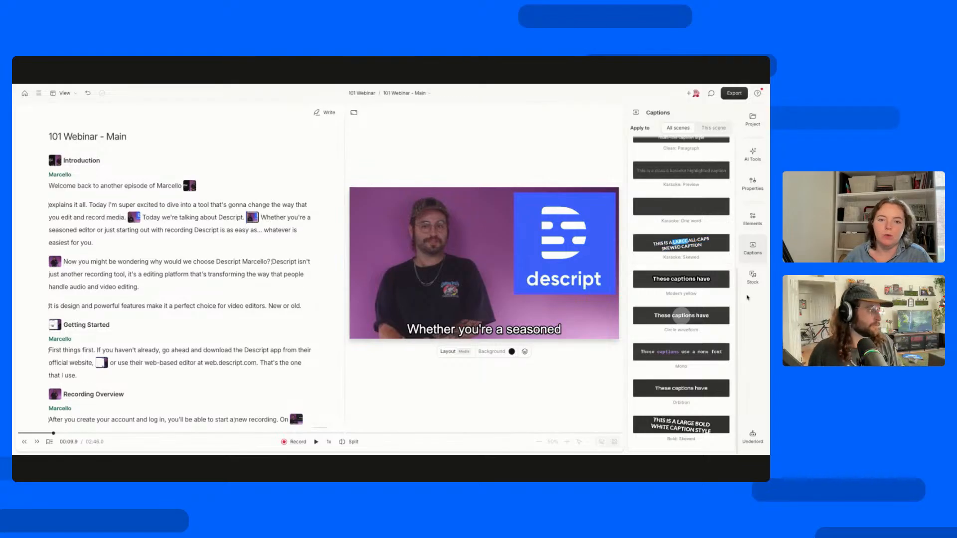
Compare the stock visuals with the stock music and sound effects, ending on the visuals.
left_click(752, 277)
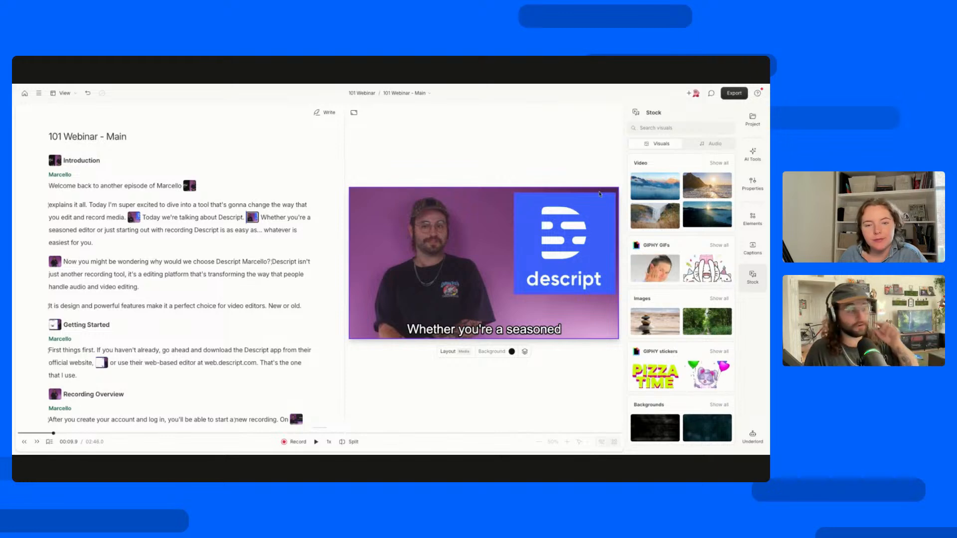
left_click(710, 143)
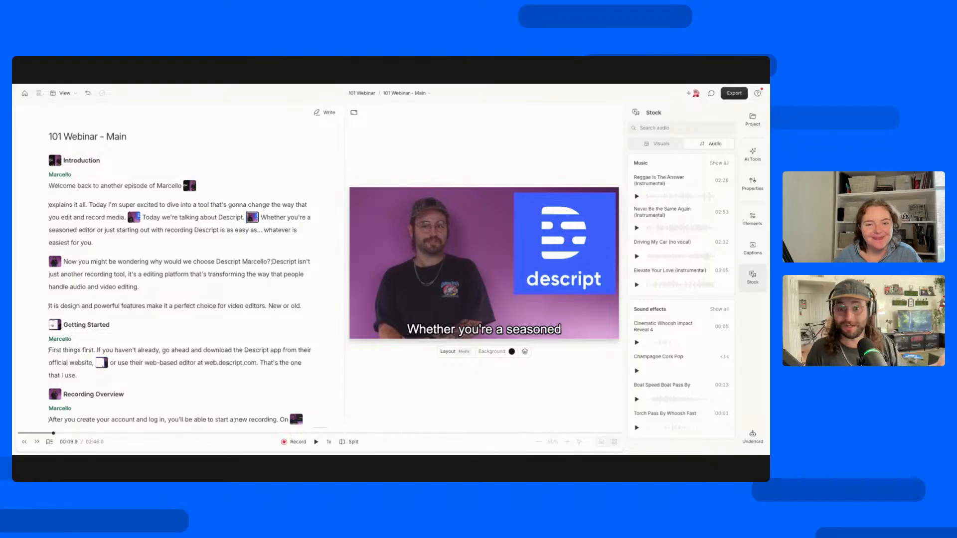
left_click(662, 144)
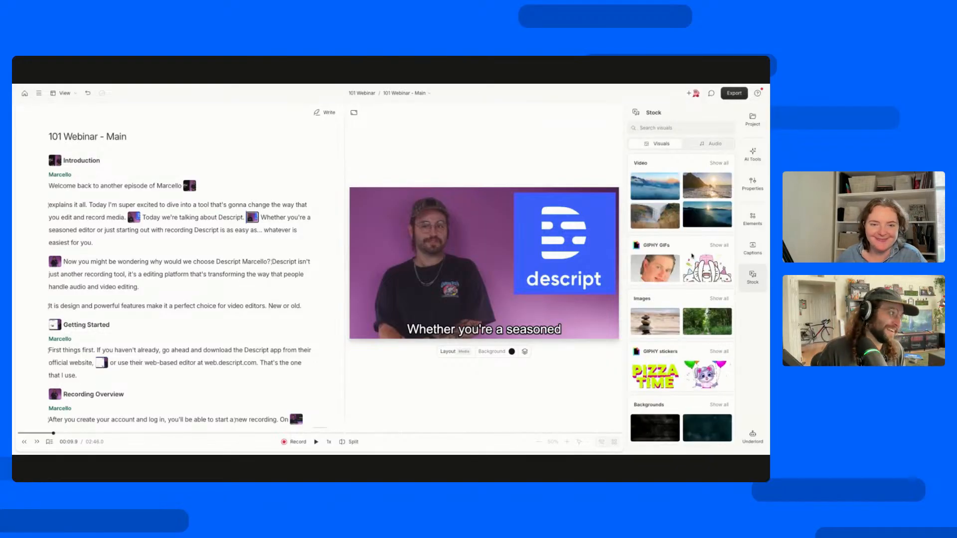
left_click(703, 144)
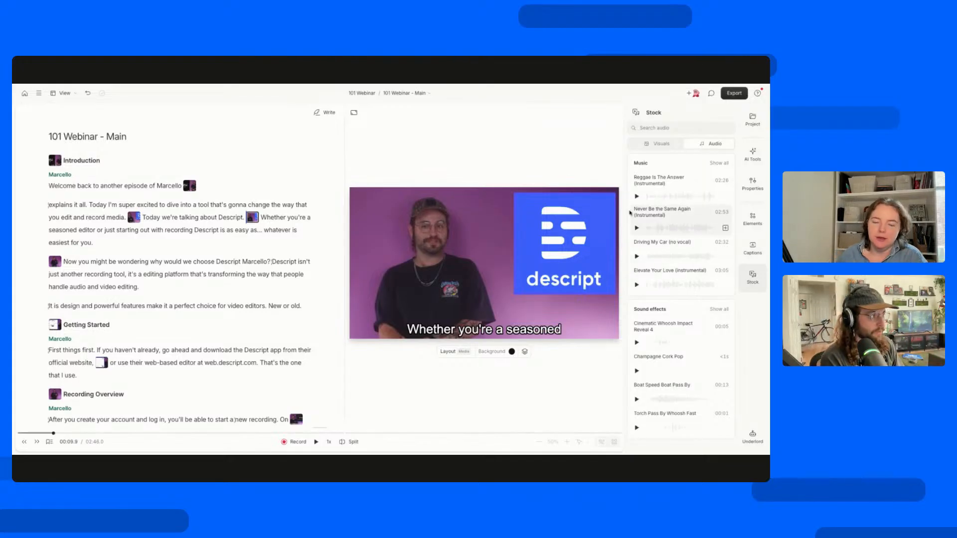
left_click(658, 144)
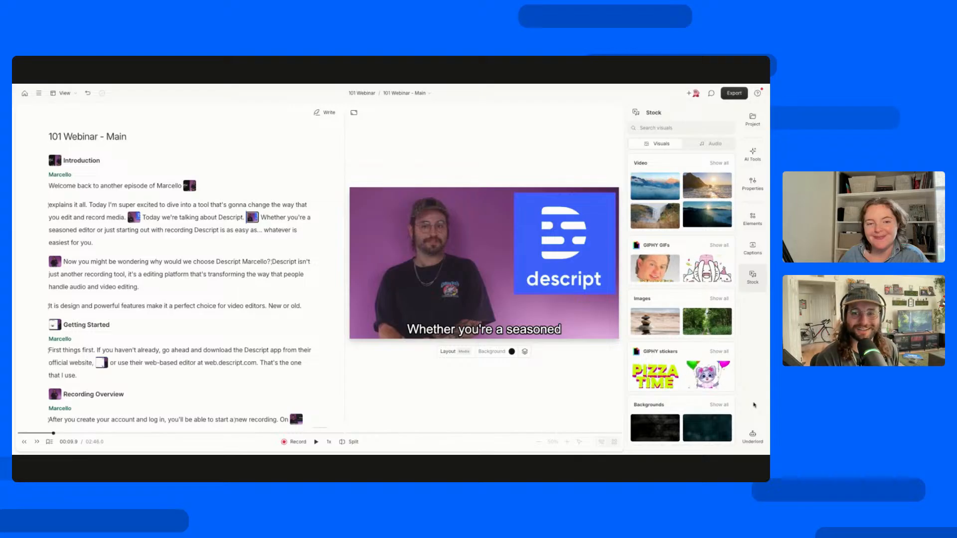
Create a new composition in the 101 Webinar project and open the Underlord assistant.
left_click(415, 95)
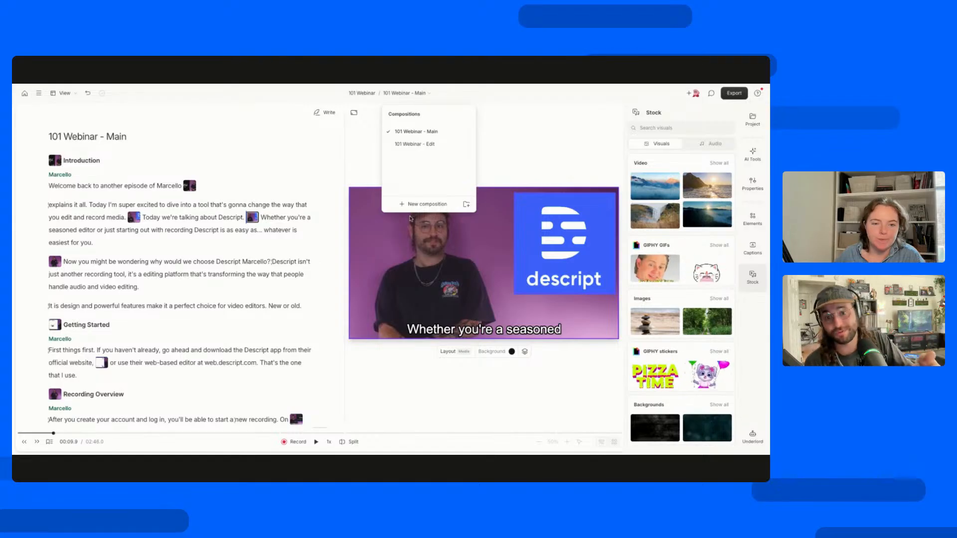
left_click(411, 208)
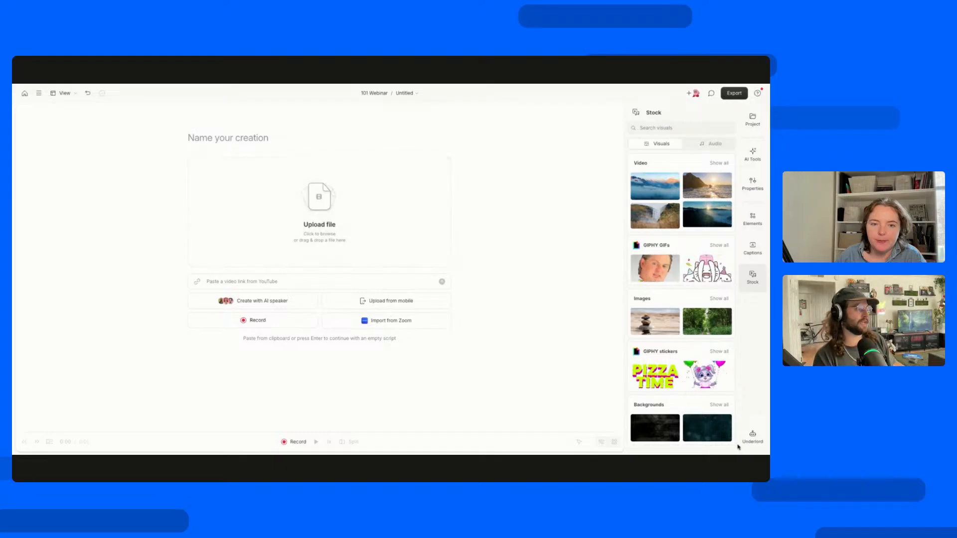
left_click(752, 437)
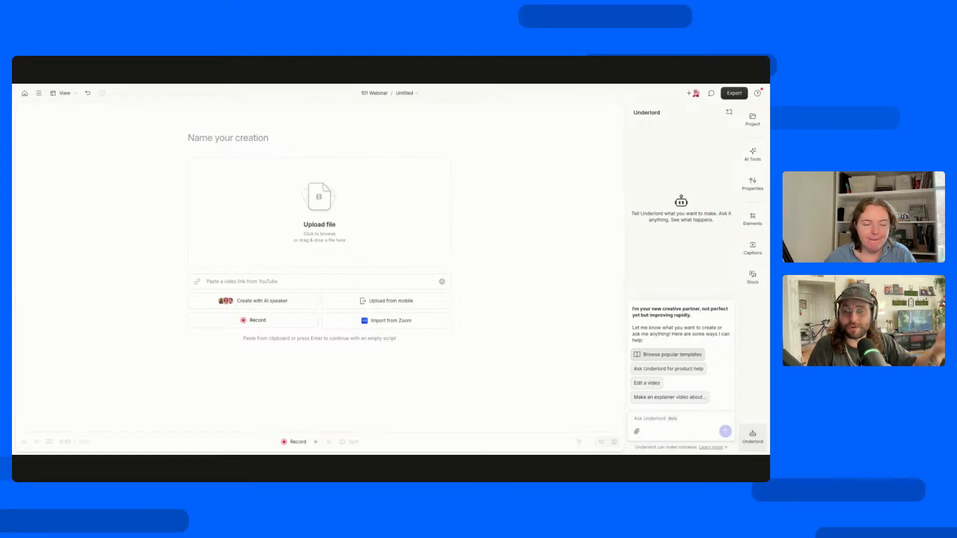
Browse Underlord's popular templates, start the Create with an avatar template and review its prompt and reply.
left_click(668, 355)
scroll(385, 253, "down", 4)
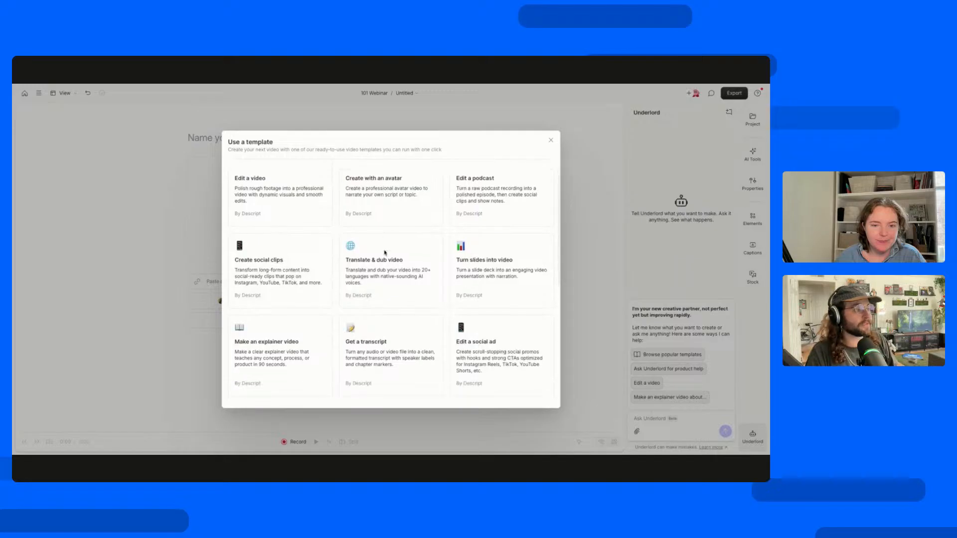
scroll(385, 253, "down", 3)
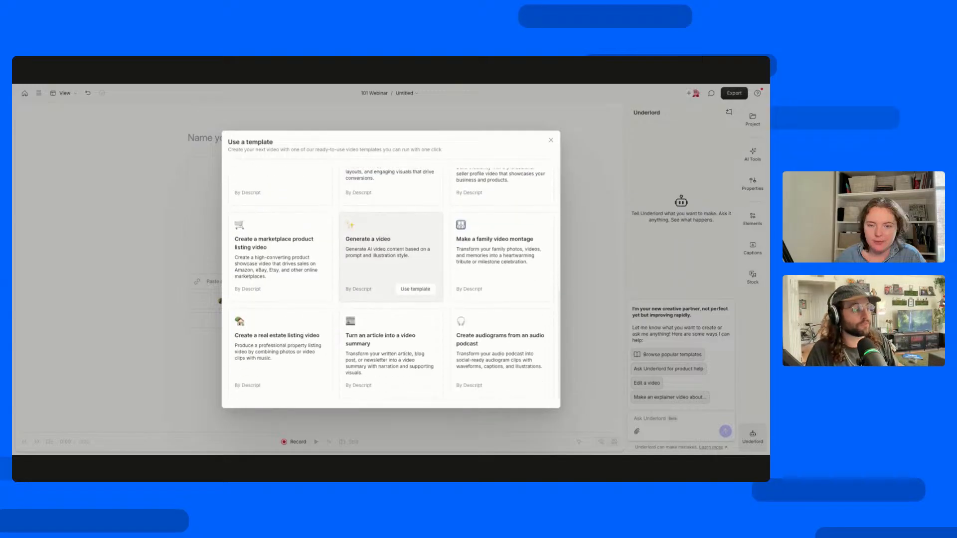
scroll(385, 253, "up", 8)
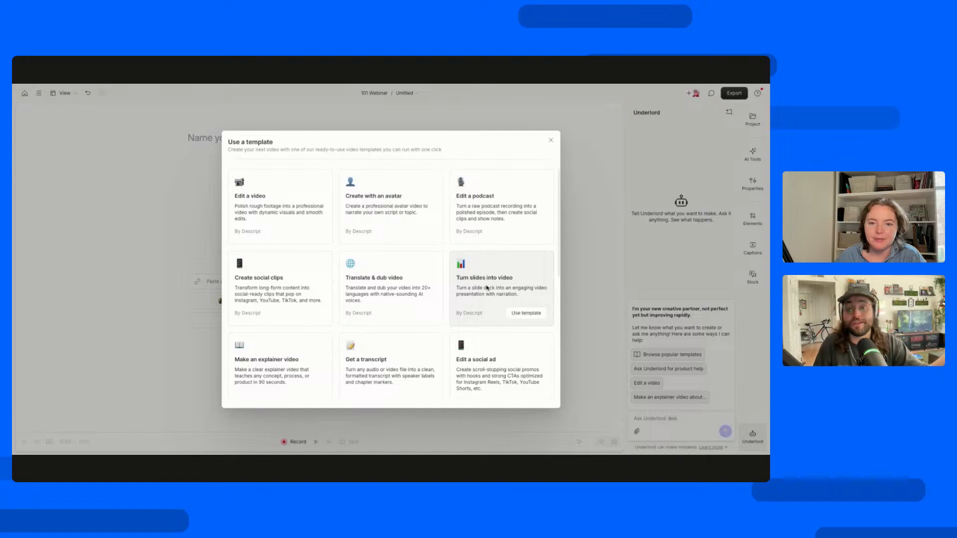
left_click(421, 233)
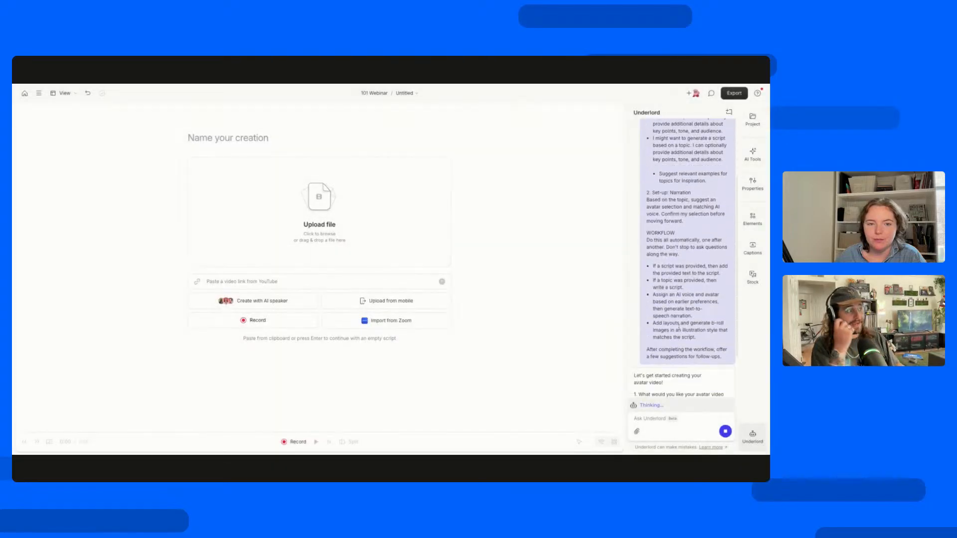
scroll(679, 327, "up", 5)
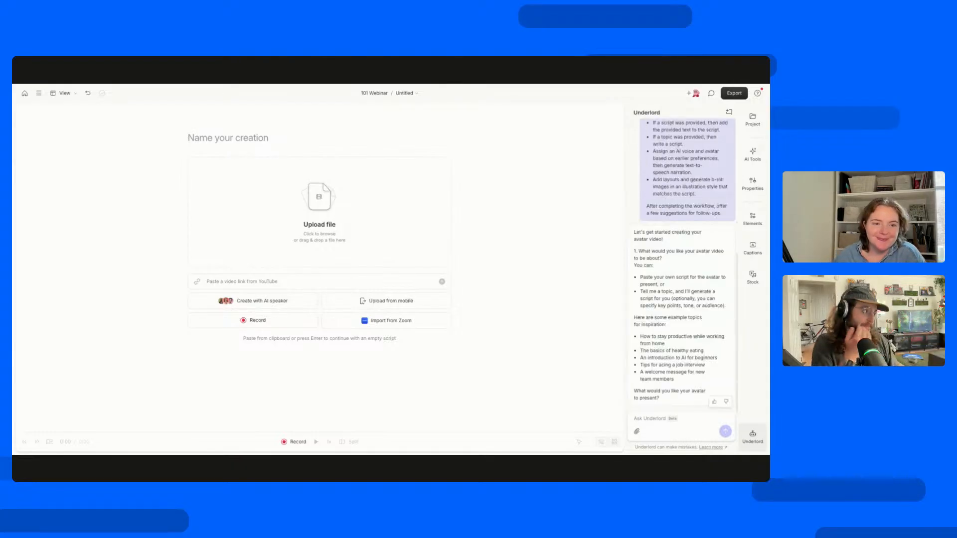
Review the avatar video prompt from its opening set-up questions down to Underlord's reply, highlighting the "1. Set-up: Topic" heading.
scroll(684, 269, "up", 3)
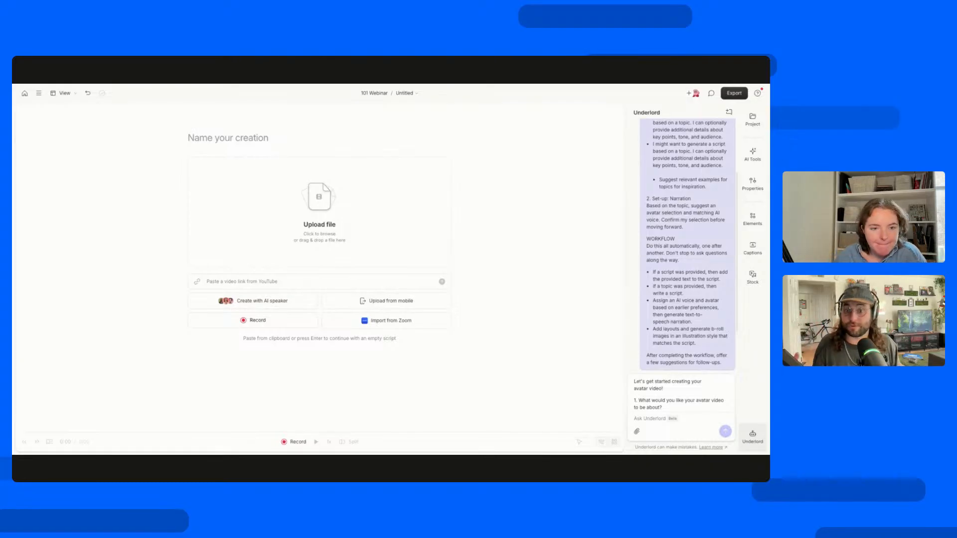
scroll(684, 269, "up", 1)
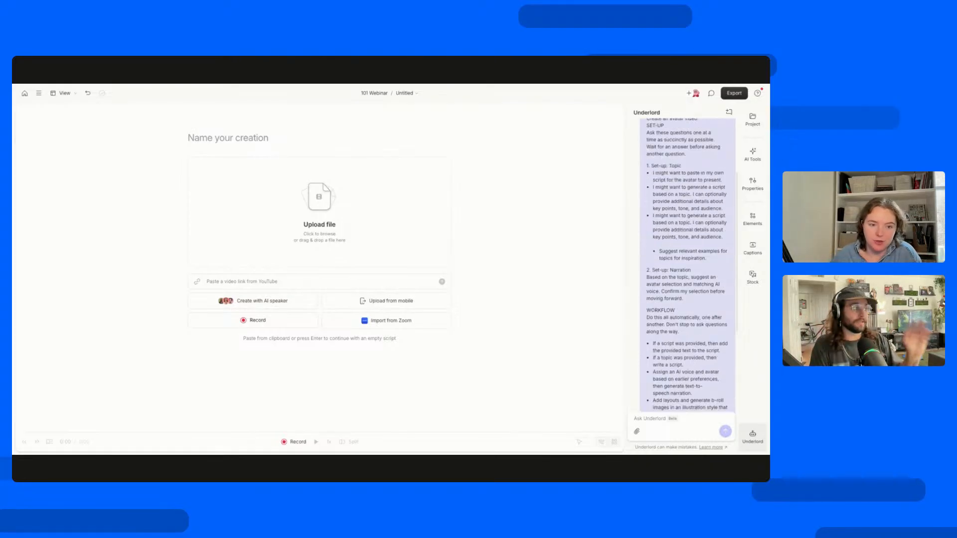
scroll(684, 270, "up", 1)
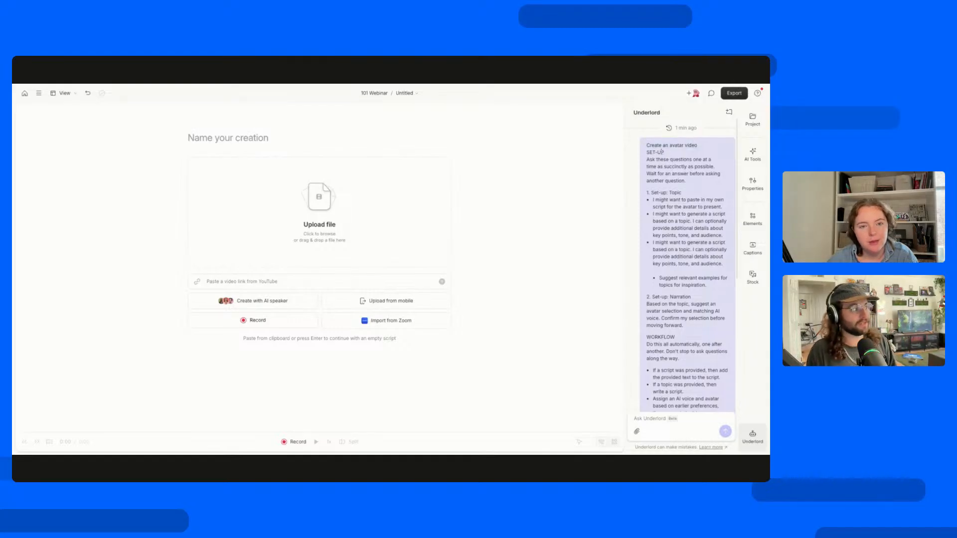
left_click_drag(694, 194, 648, 193)
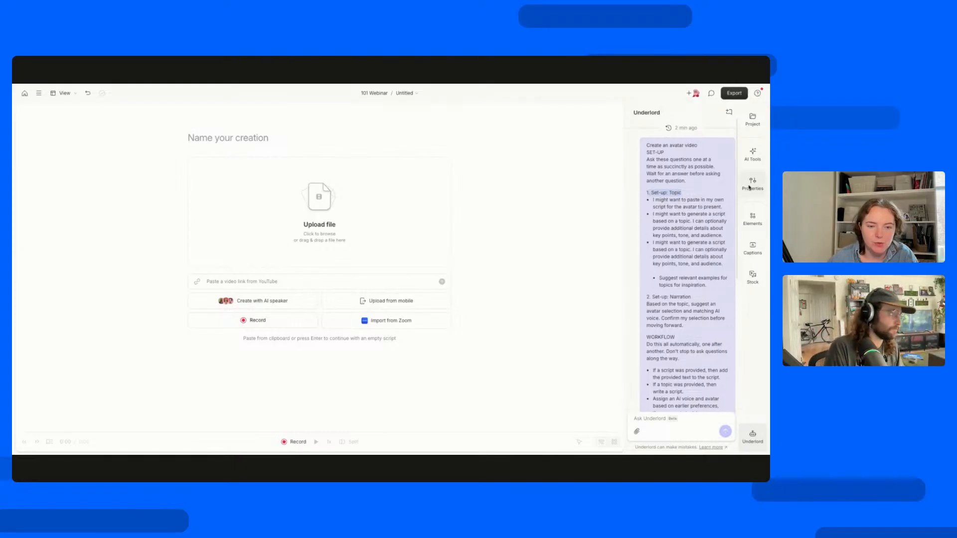
scroll(685, 285, "down", 5)
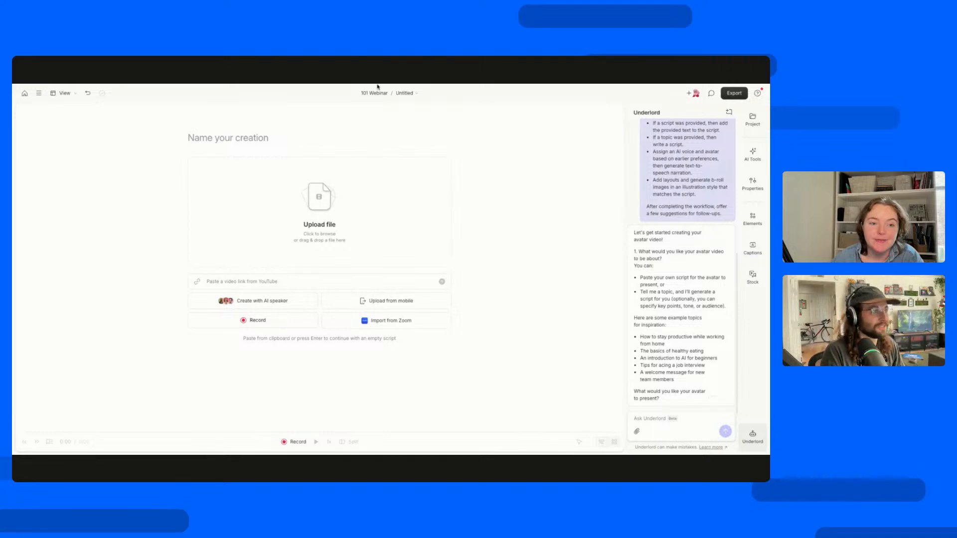
Switch to the 101 Webinar - Edit composition and start a new Underlord chat there, with the playhead at about 4.4 seconds.
left_click(406, 93)
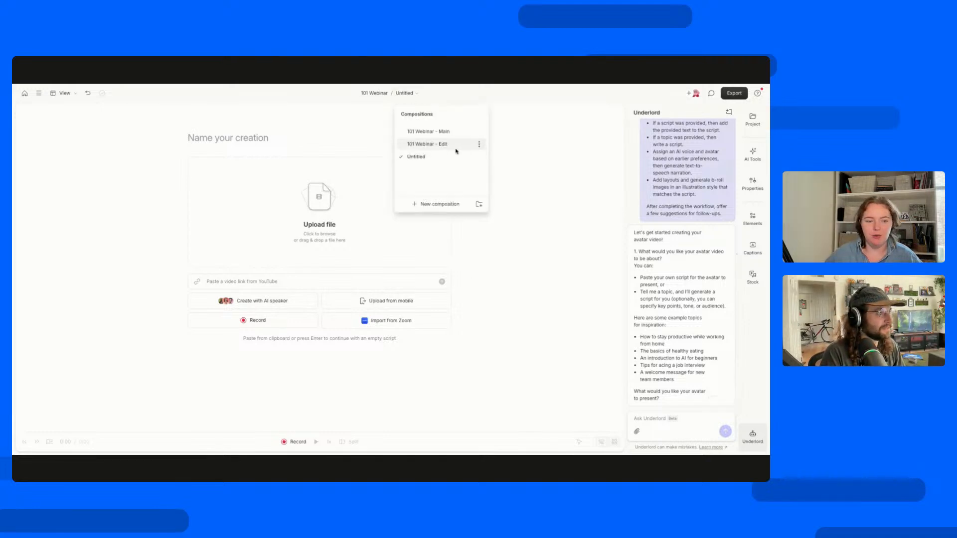
left_click(479, 144)
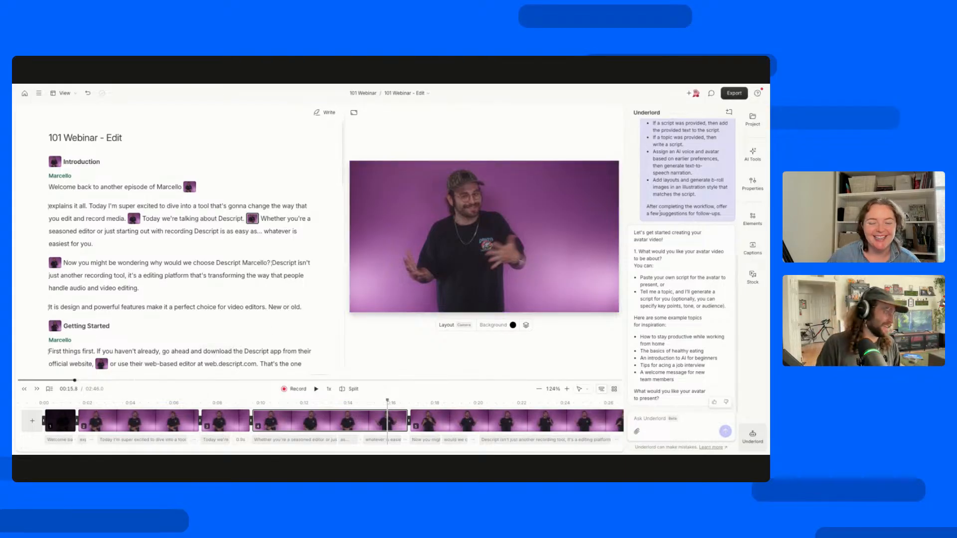
left_click(728, 113)
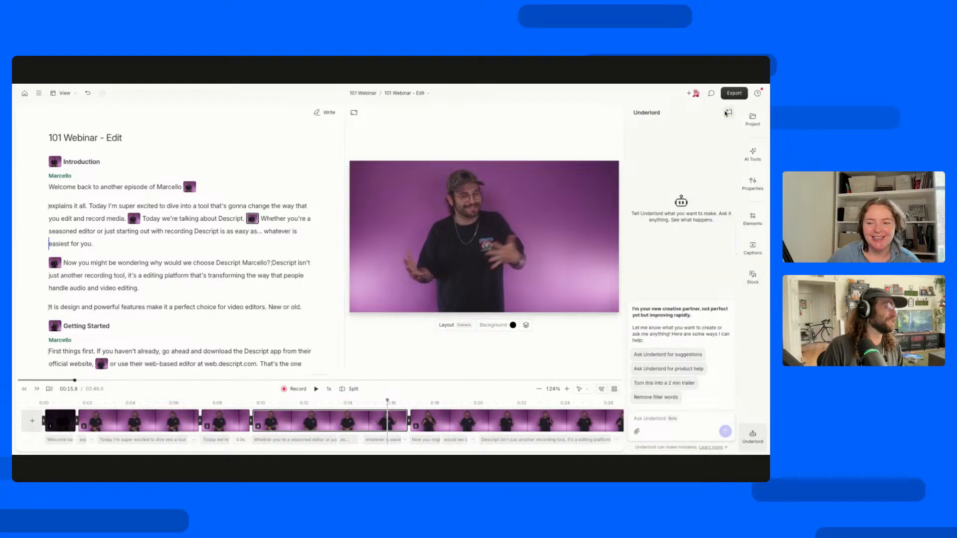
left_click(142, 403)
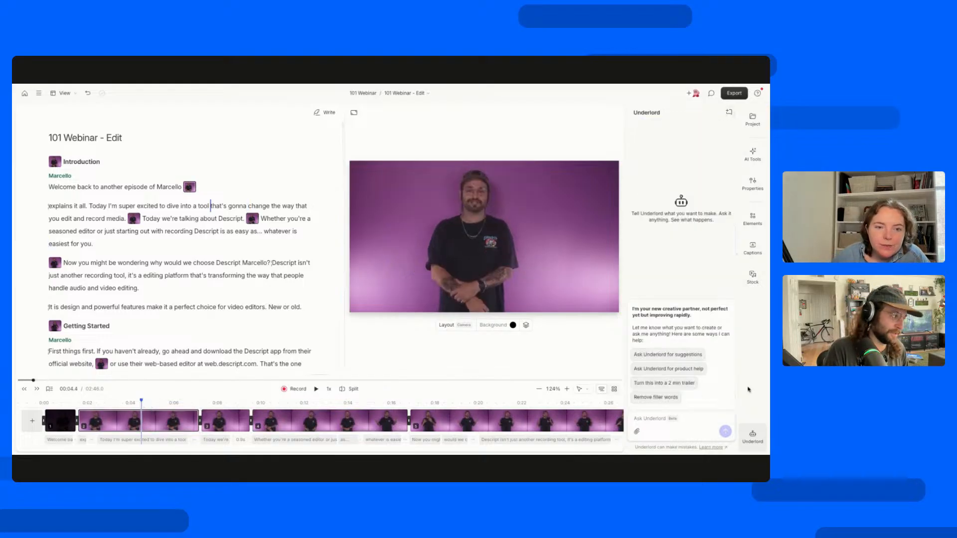
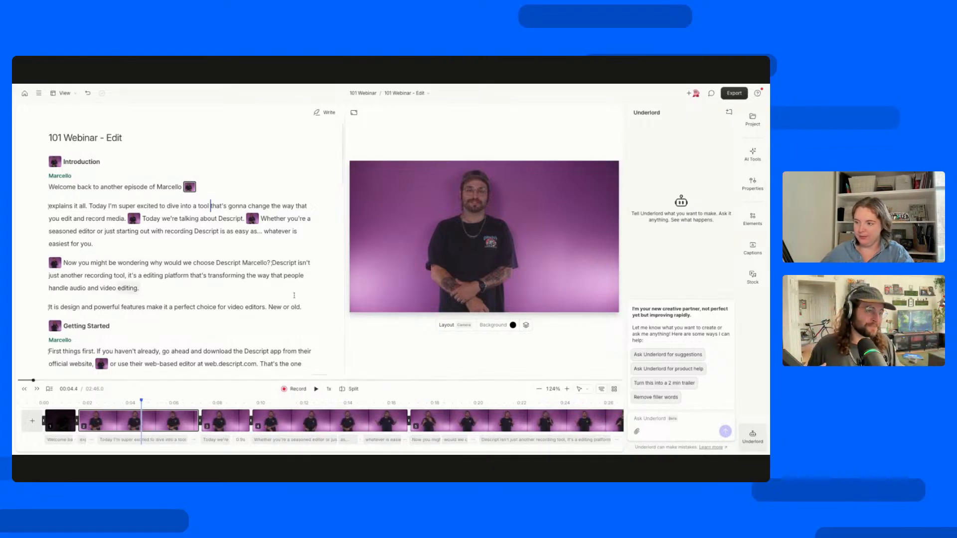
Play the Introduction from its first word, "Welcome", and pause at about 6.6 seconds.
left_click(49, 187)
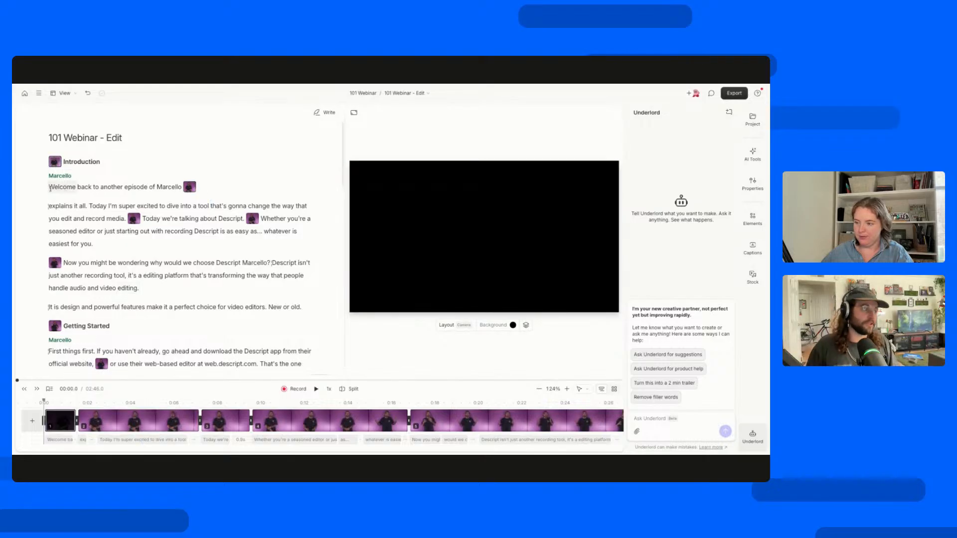
key("space")
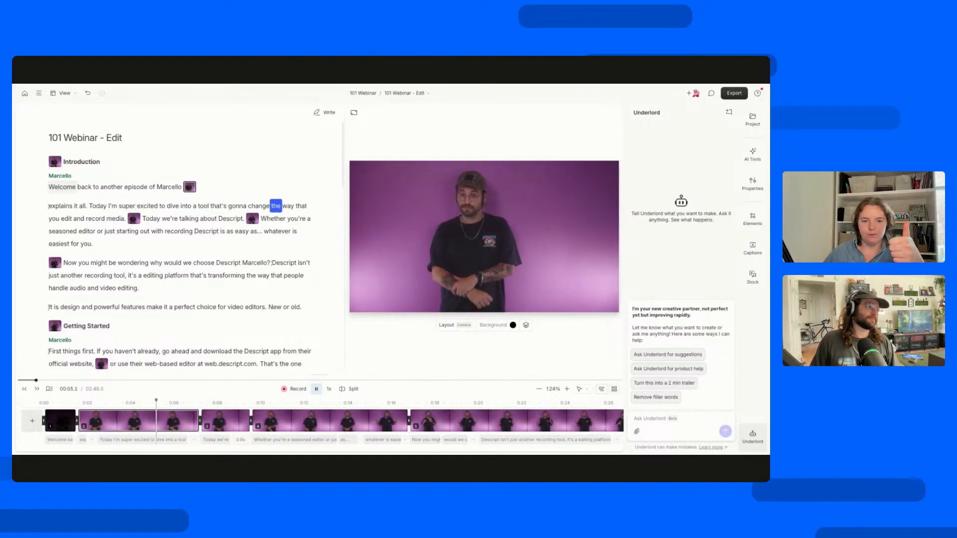
key("space")
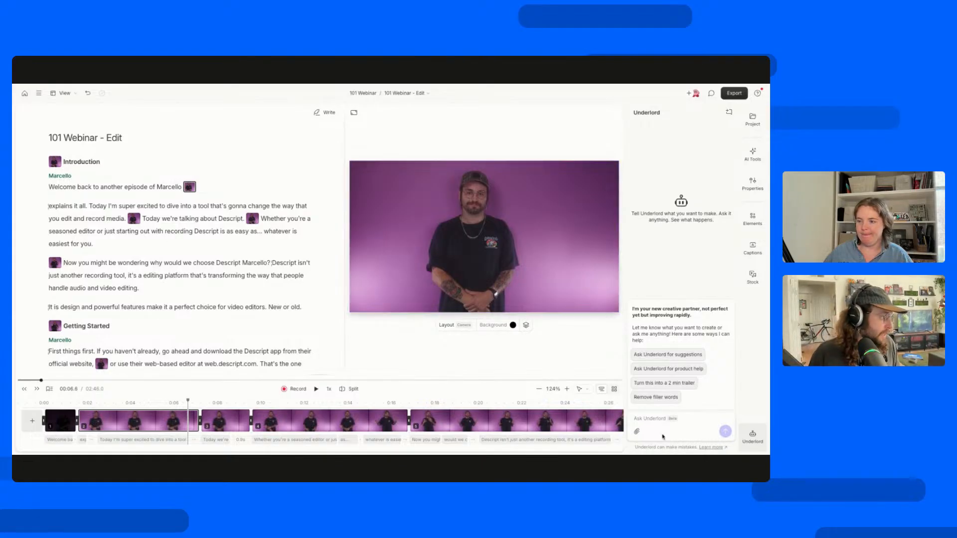
Ask Underlord "hey can you add music that fits the vibe of this video to the first scene".
left_click(656, 420)
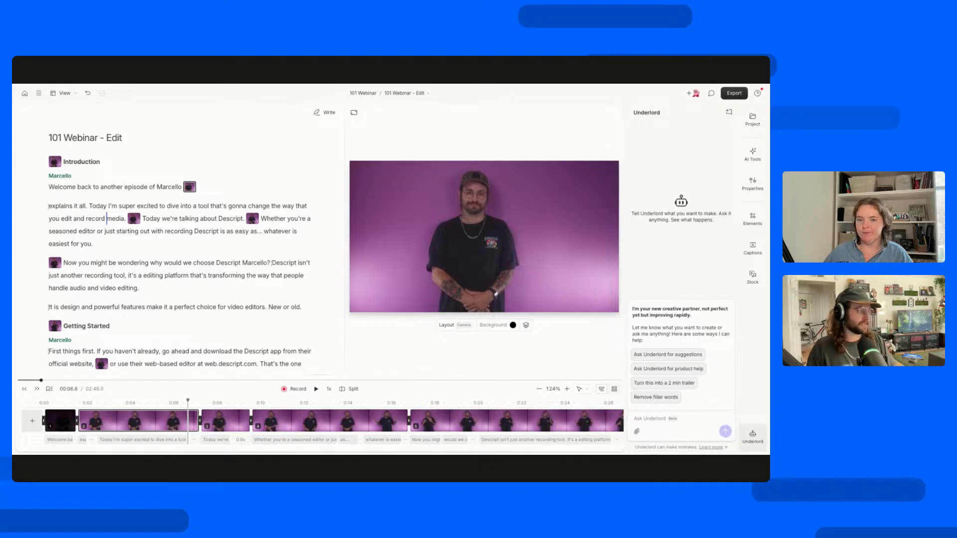
type("hey can you ad")
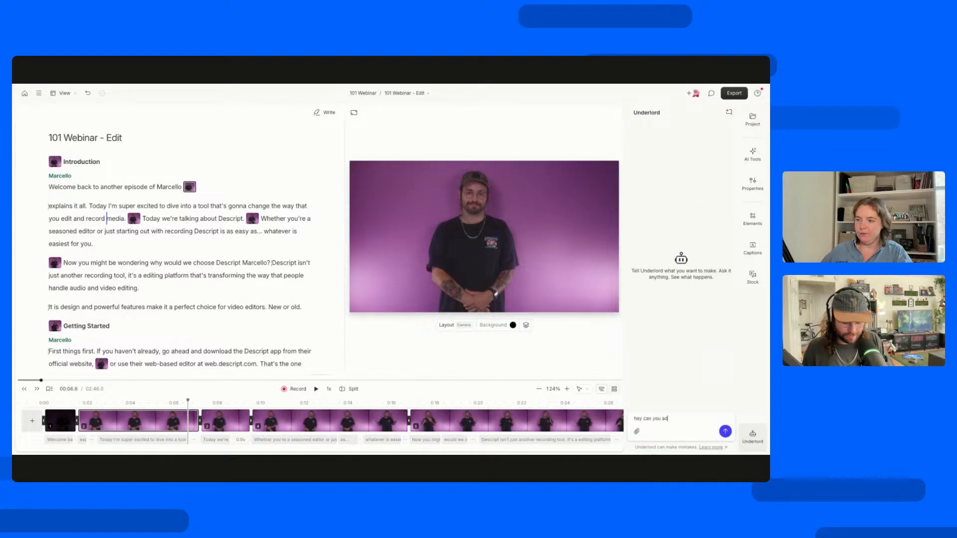
type("d music that fits")
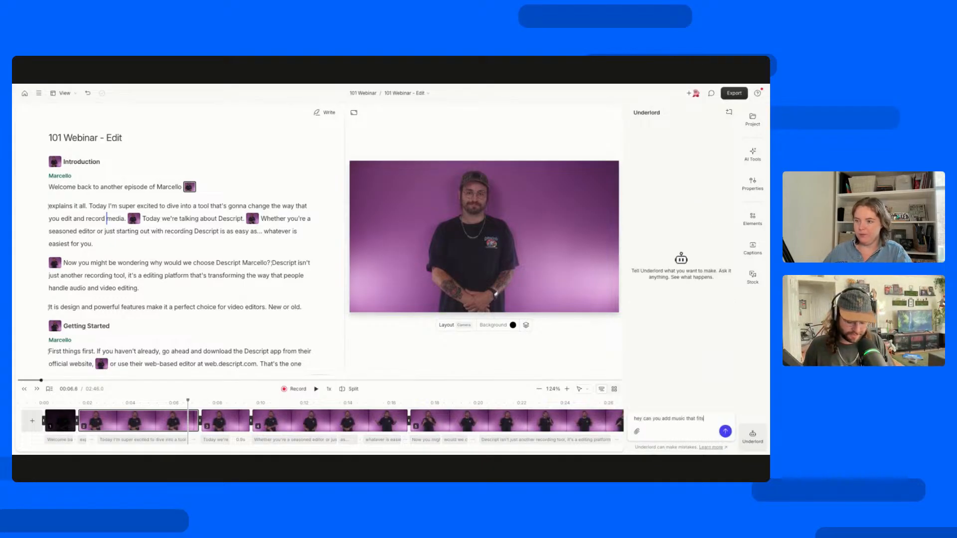
type(" the vid")
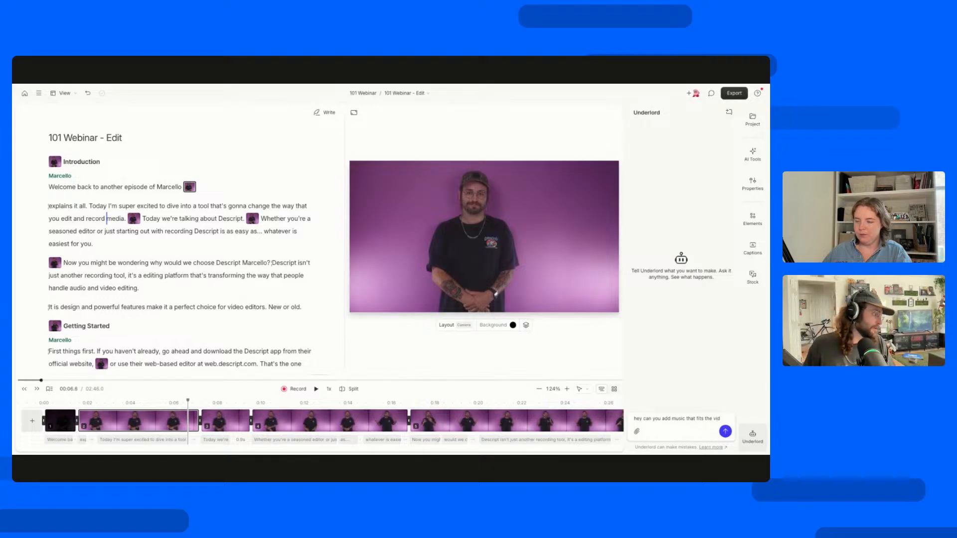
type("ebe of this vid")
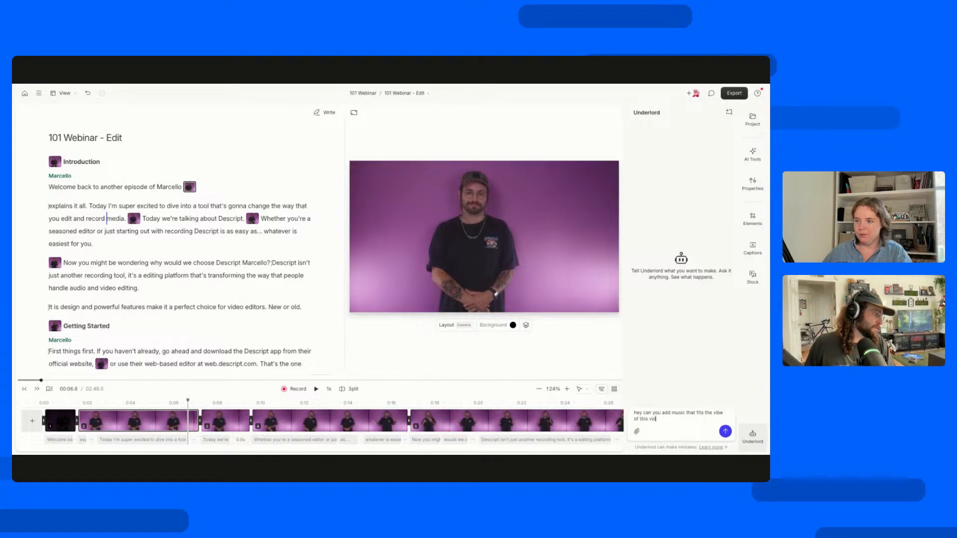
type("eo to the first scene")
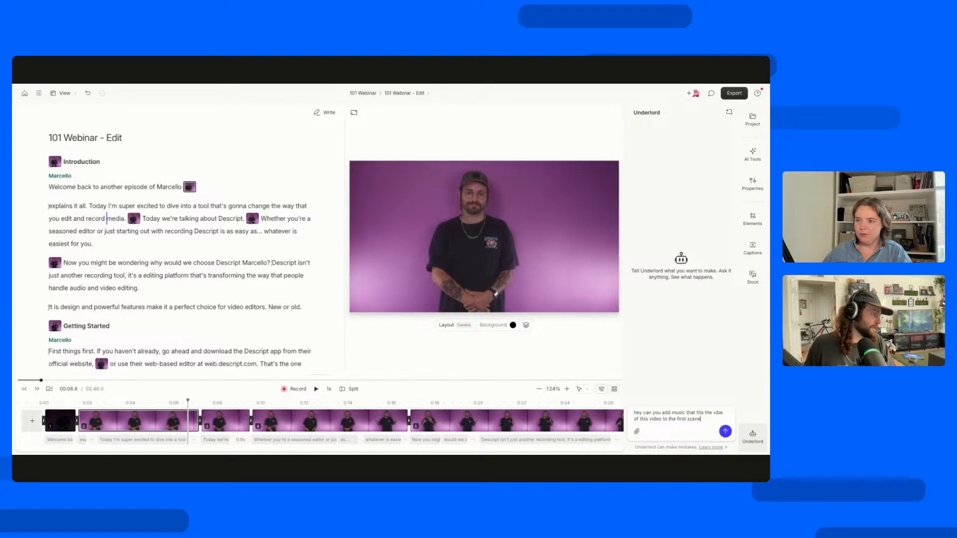
key("Return")
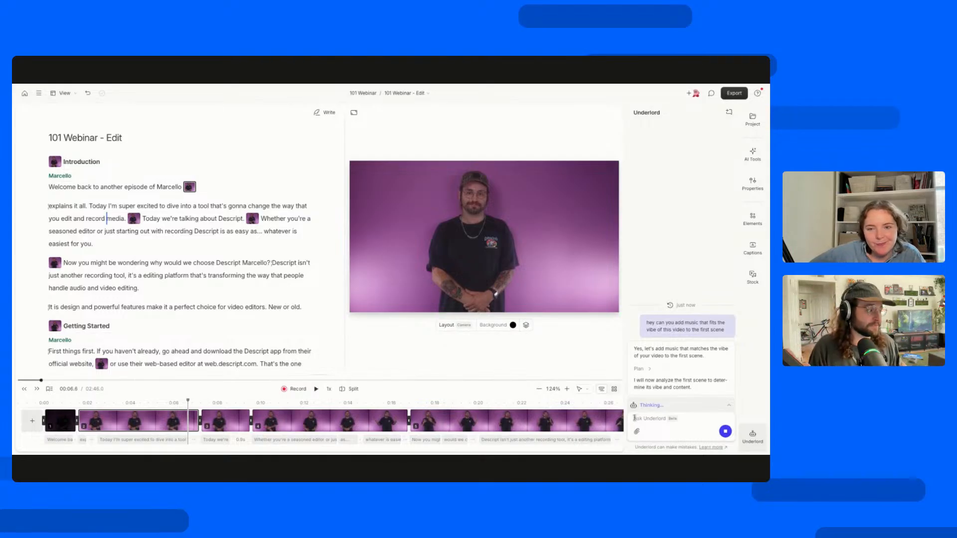
Expand Underlord's plan for the music request and highlight its reply down to the media library search.
left_click(651, 371)
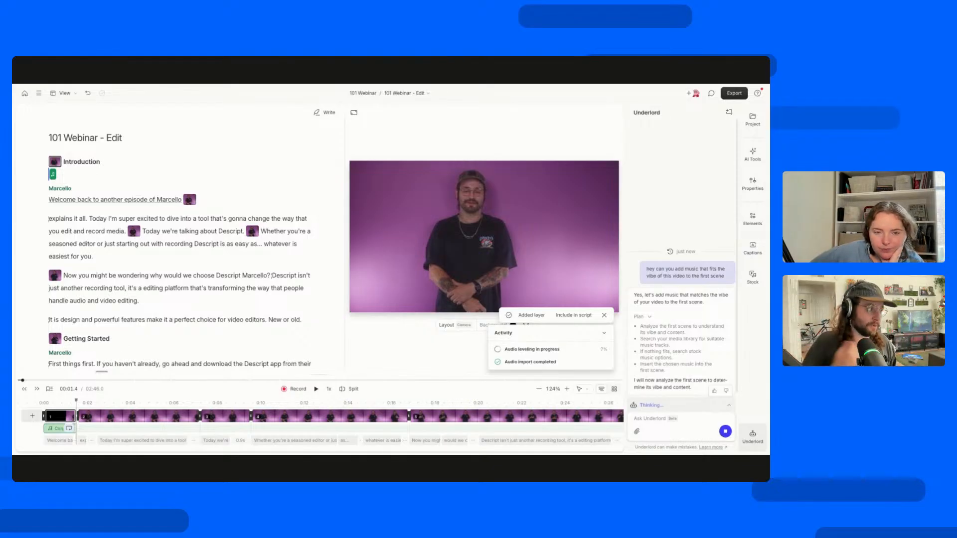
left_click(649, 318)
left_click(649, 370)
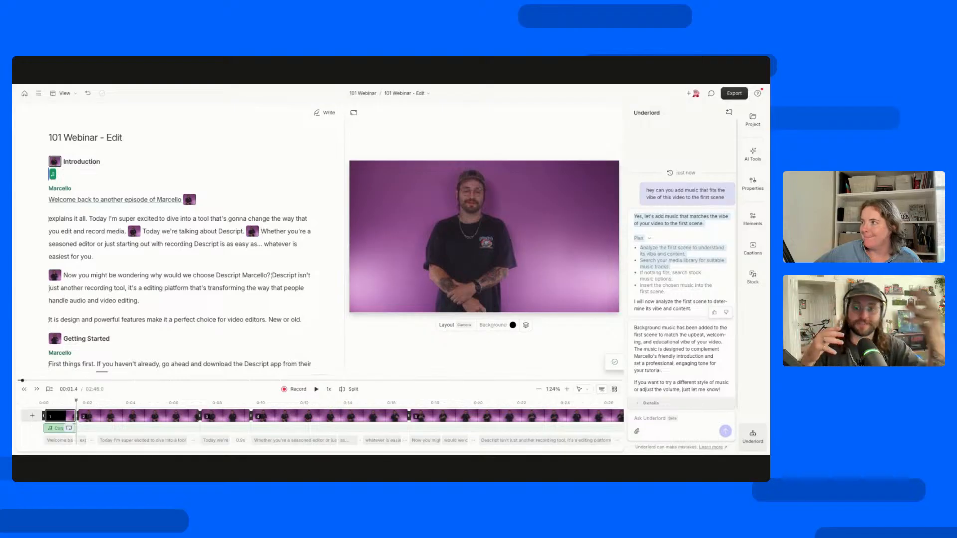
left_click(665, 274)
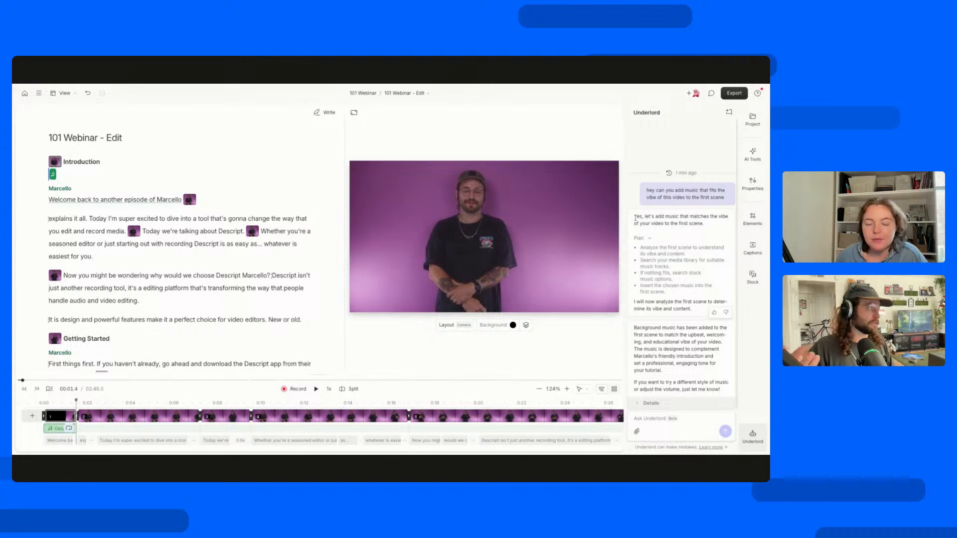
Read through Underlord's reply, highlighting the plan's stock music and insertion steps, and expand the details of the completed actions.
left_click_drag(635, 218, 701, 230)
left_click(701, 230)
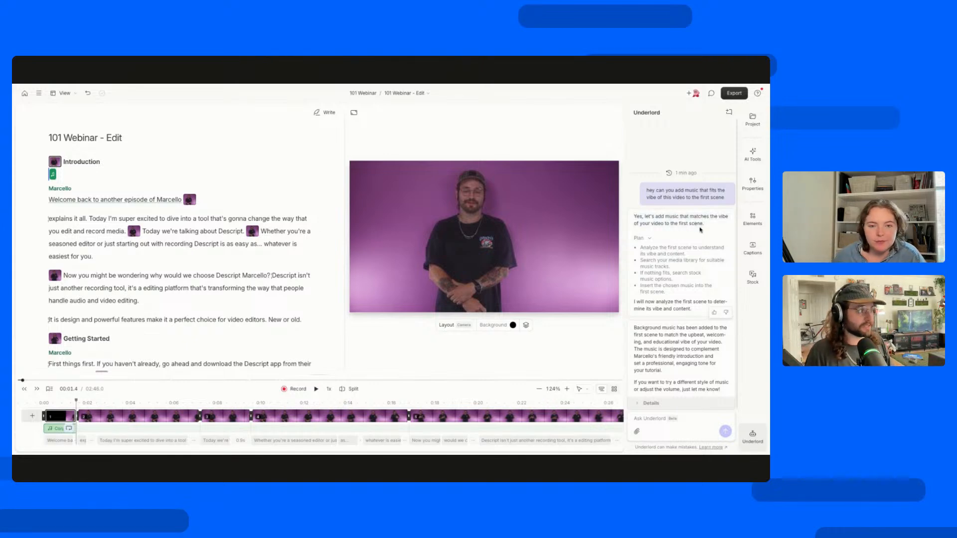
scroll(679, 244, "down", 1)
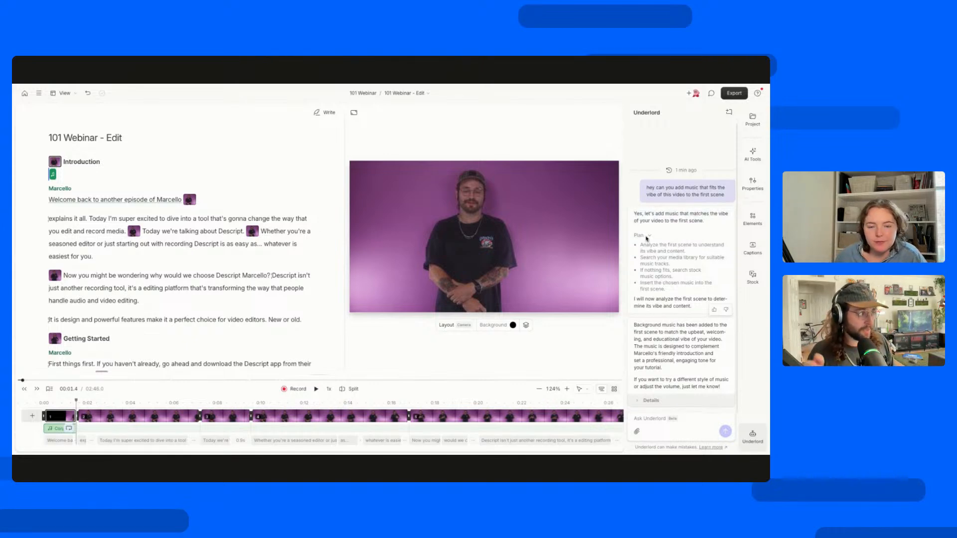
left_click_drag(641, 244, 639, 272)
left_click(699, 254)
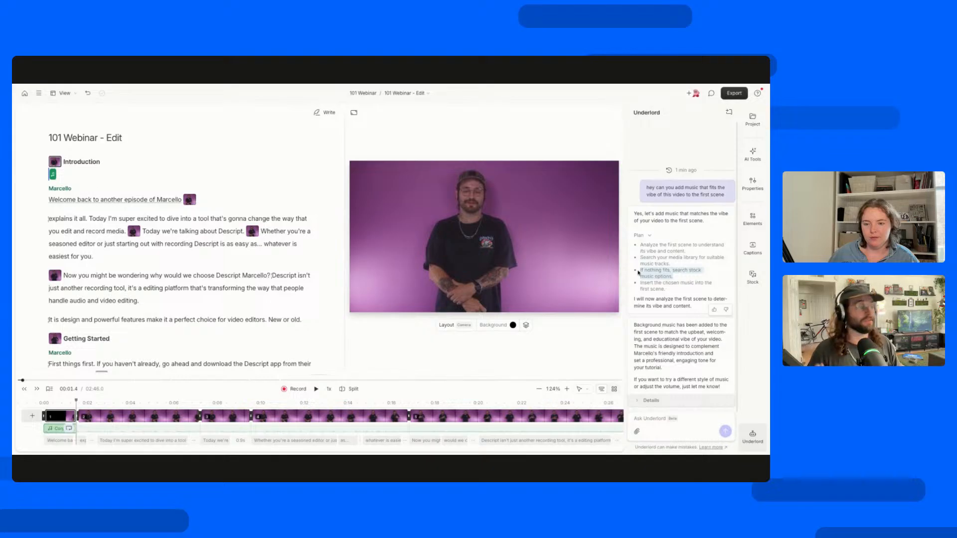
left_click_drag(694, 292, 639, 284)
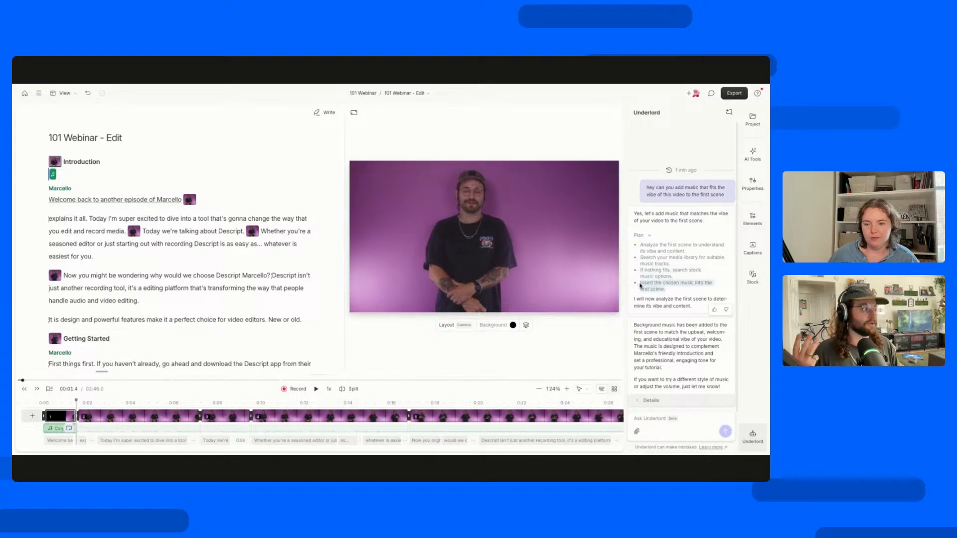
left_click(643, 299)
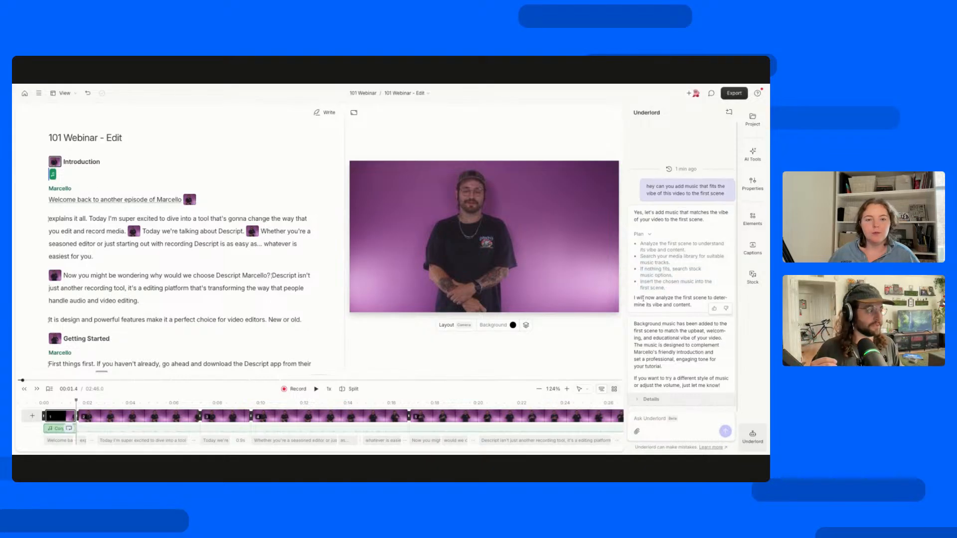
left_click(637, 401)
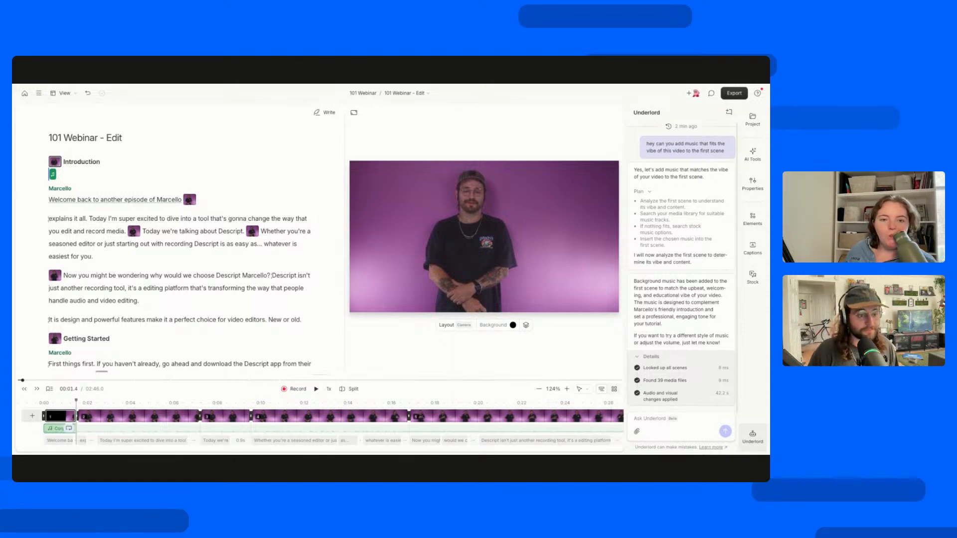
Play the first scene with the added music from "Welcome" and pause at about 2.1 seconds.
left_click(48, 200)
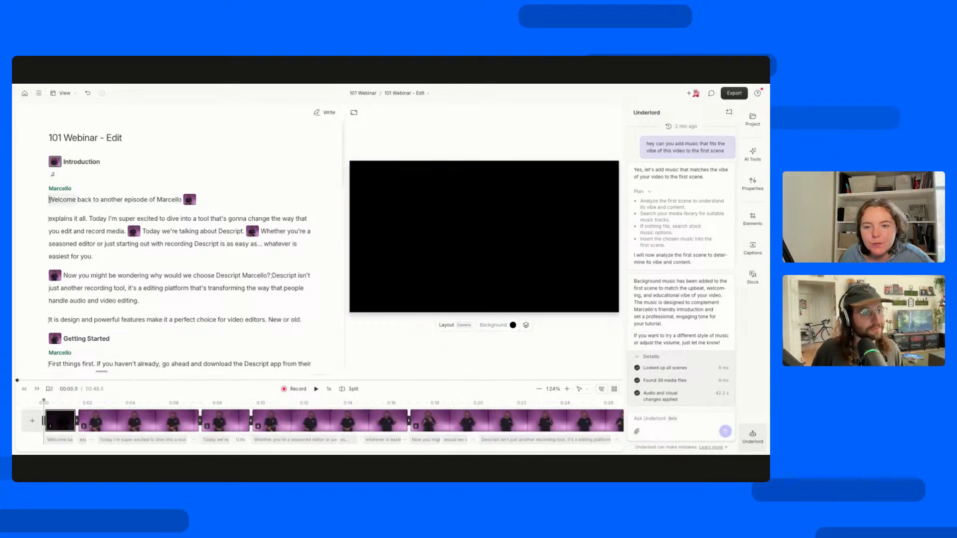
key("space")
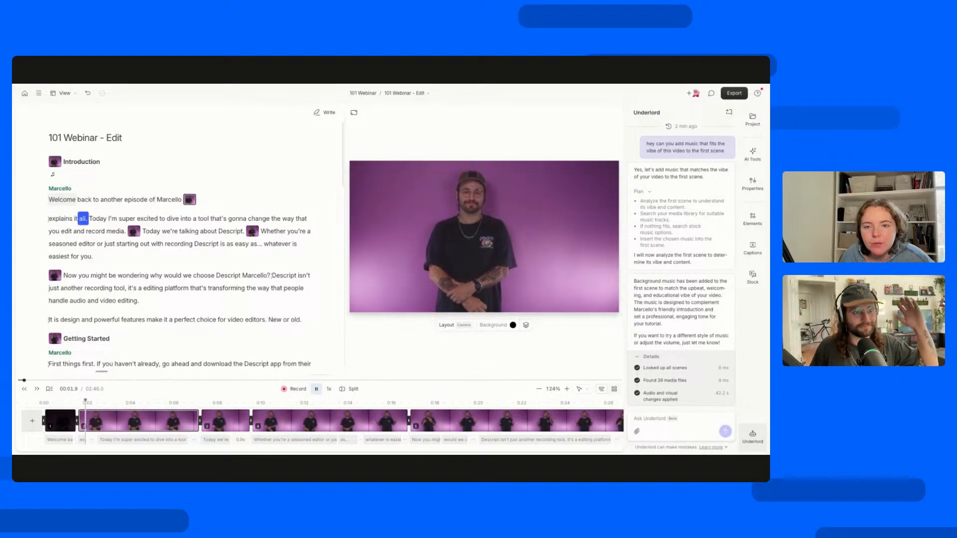
key("space")
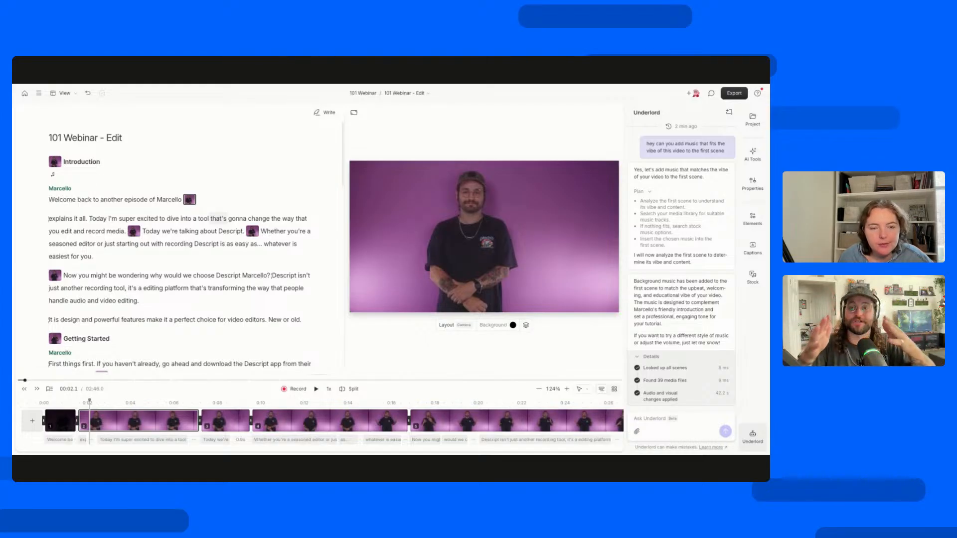
Place the playhead at about 0.3 seconds, then start a new Underlord chat and close the assistant.
scroll(665, 163, "up", 1)
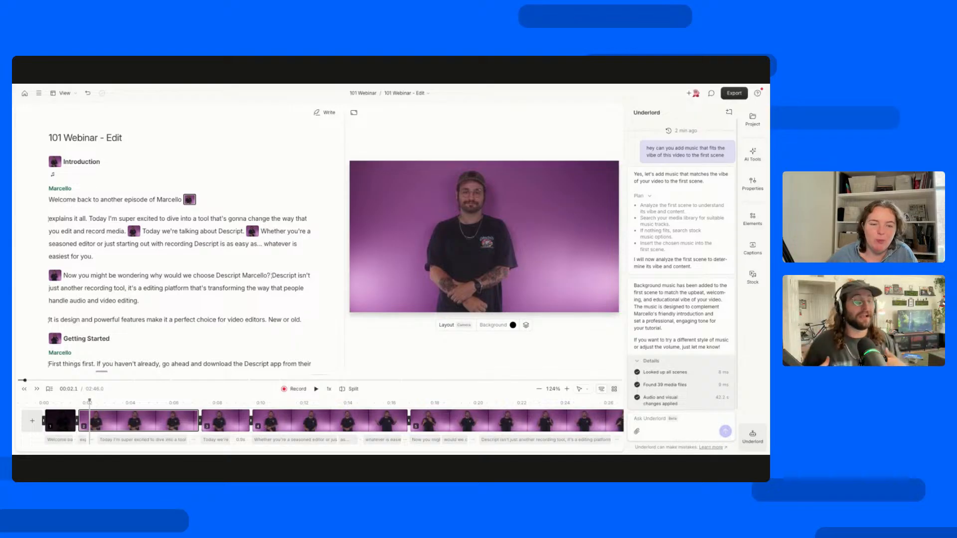
left_click(52, 403)
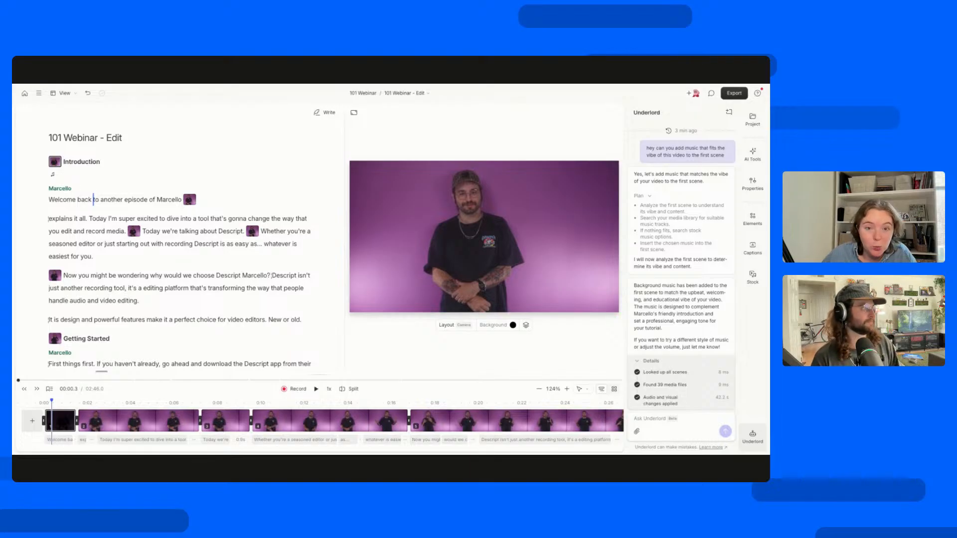
left_click(729, 111)
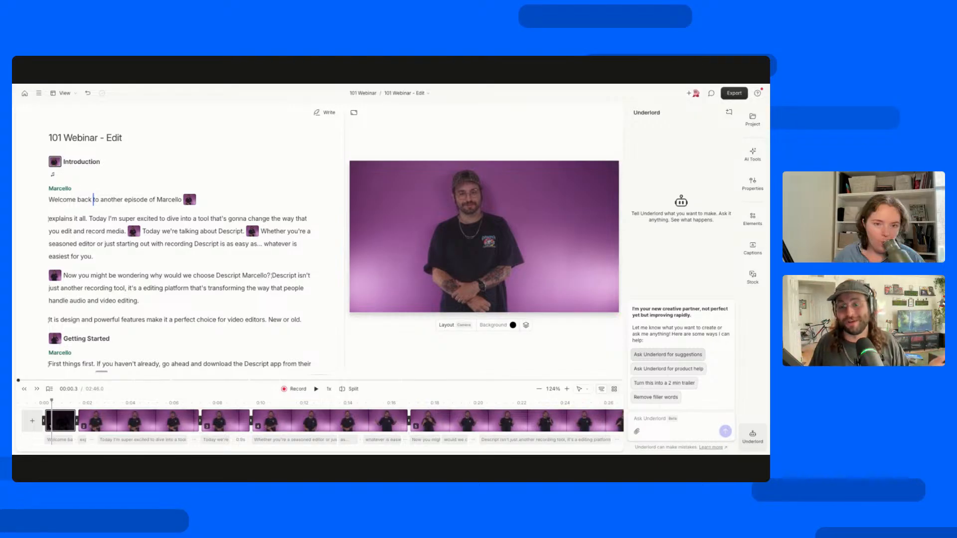
left_click(753, 436)
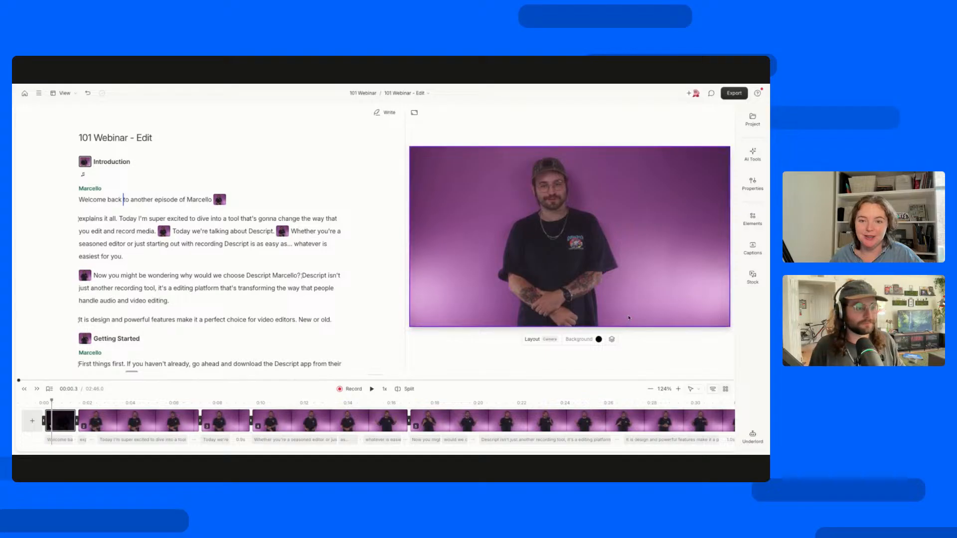
Undo the last script edits and delete the Corporate Framework Blueprint music layer from the Introduction's first scene.
double_click(183, 198)
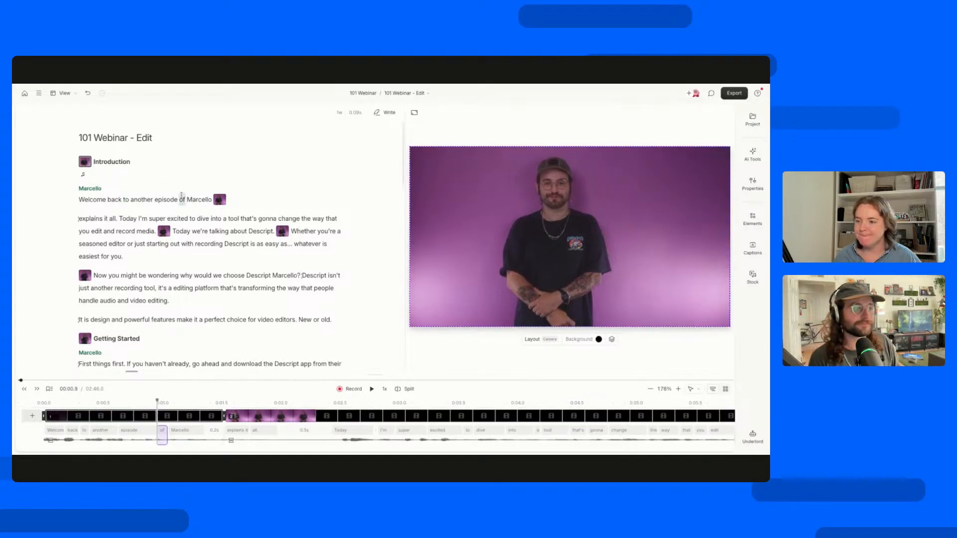
left_click(85, 219)
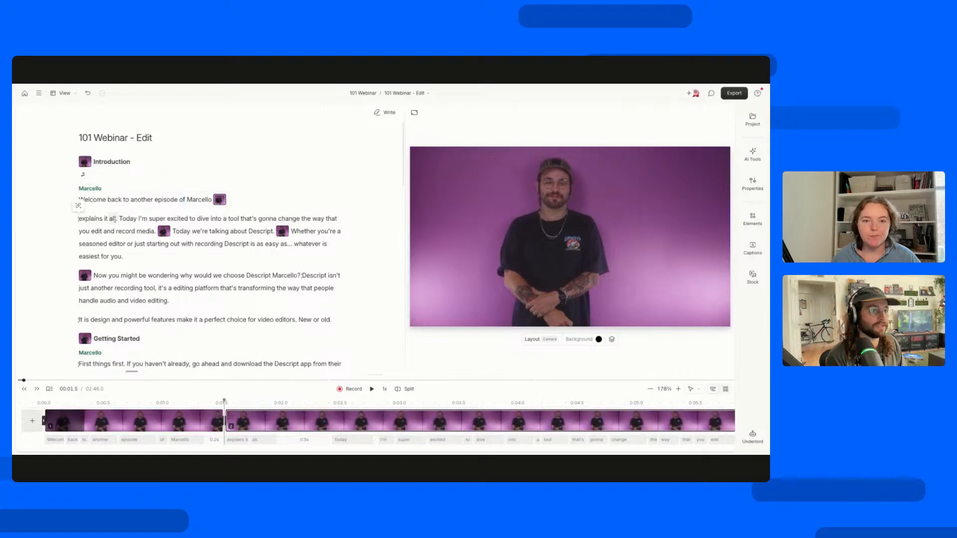
left_click(100, 201)
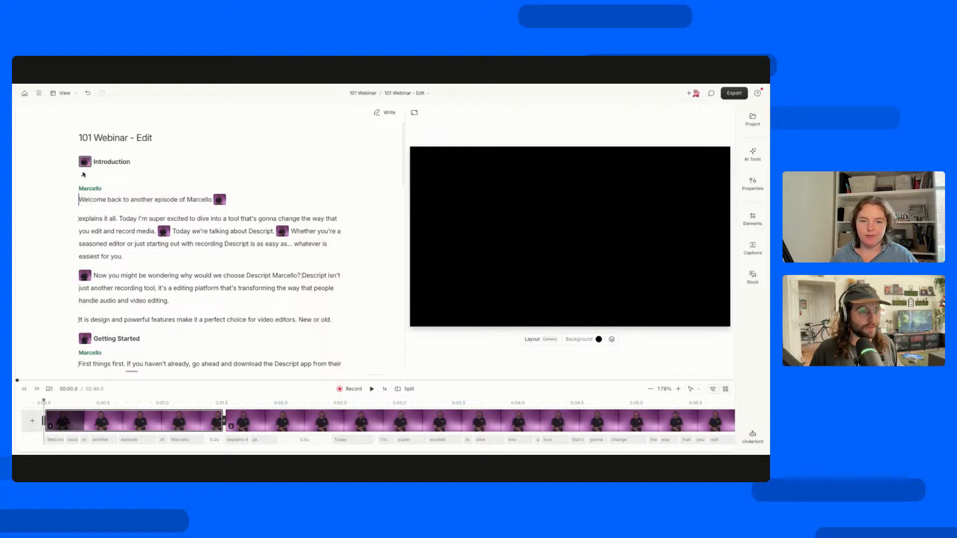
key("ctrl+z")
key("ctrl+z")
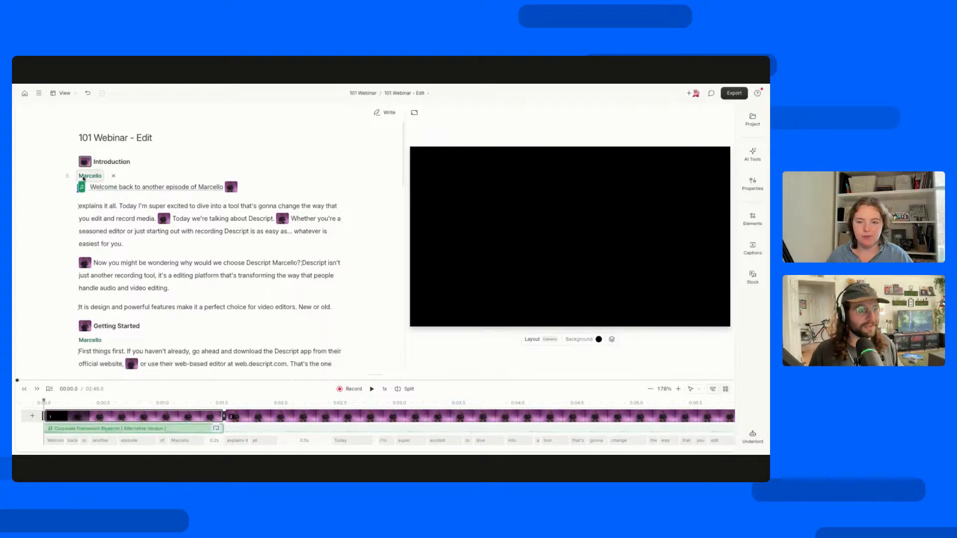
key("ctrl+z")
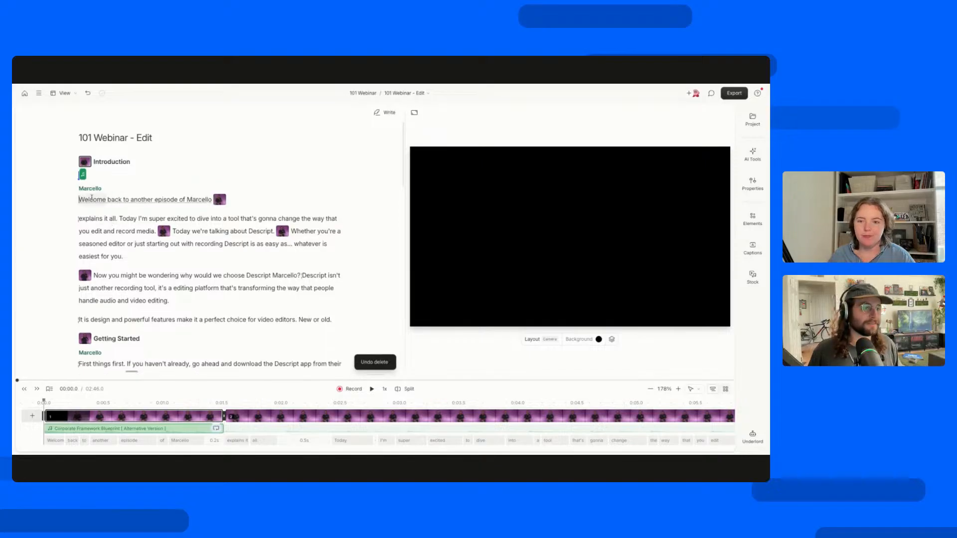
left_click(120, 430)
key("Delete")
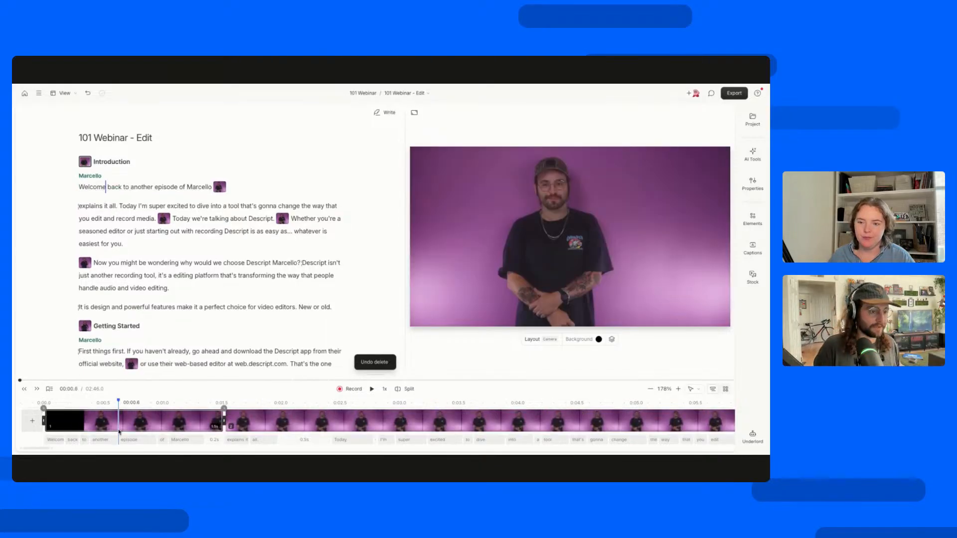
Play the Introduction without music from "Welcome" to about 6.7 seconds, then place the cursor before "Today I'm super excited".
left_click(81, 188)
key("space")
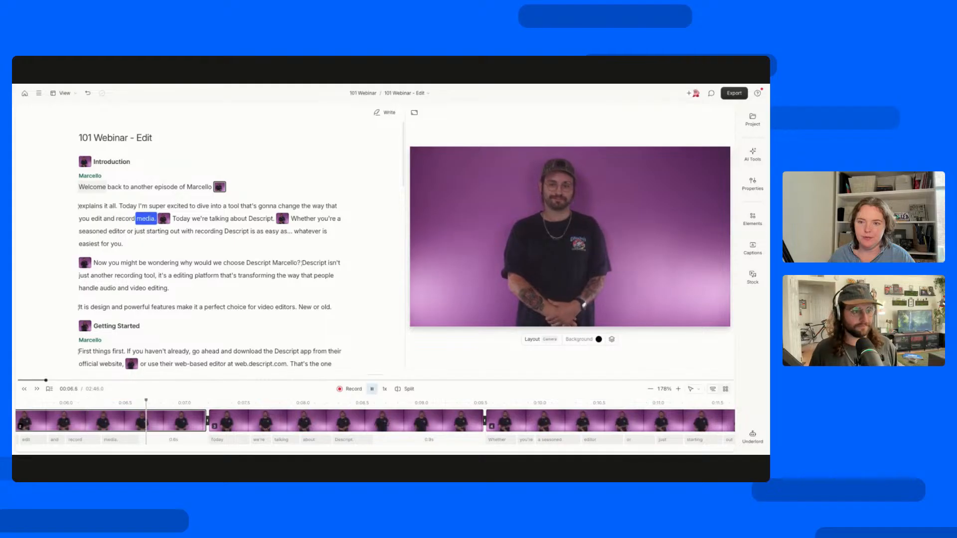
key("space")
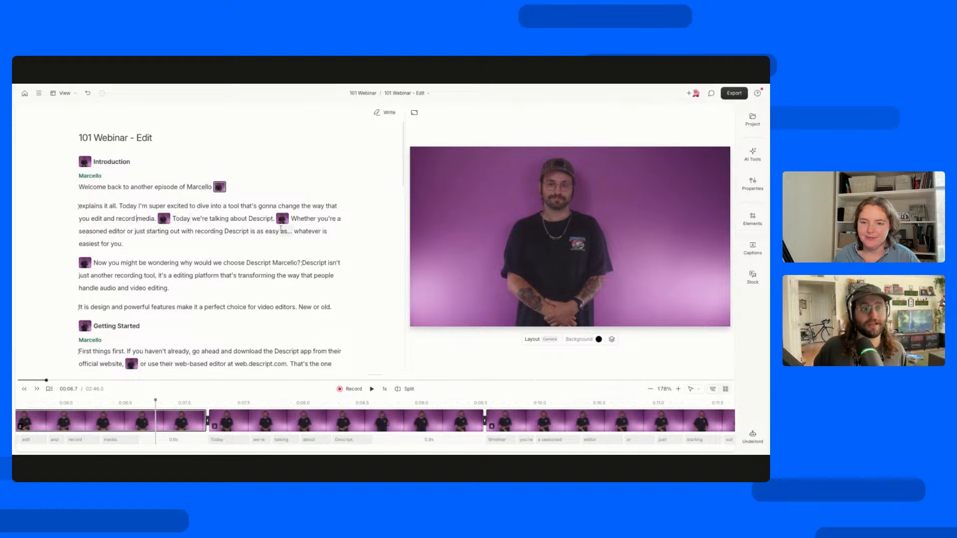
left_click(120, 205)
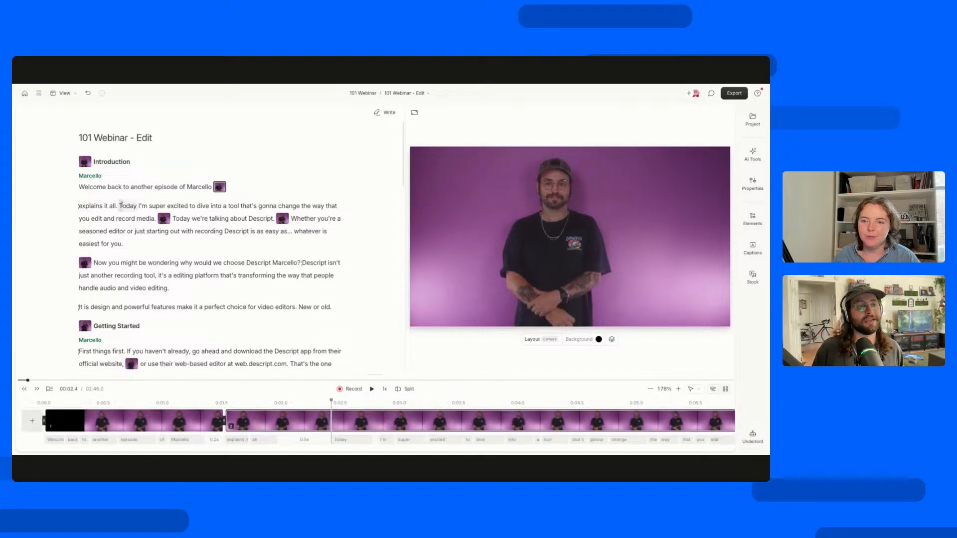
Delete the sentence starting "Today I'm super excited to dive into a tool" and play the Introduction from "Welcome" to about 4 seconds.
left_click_drag(120, 205, 157, 219)
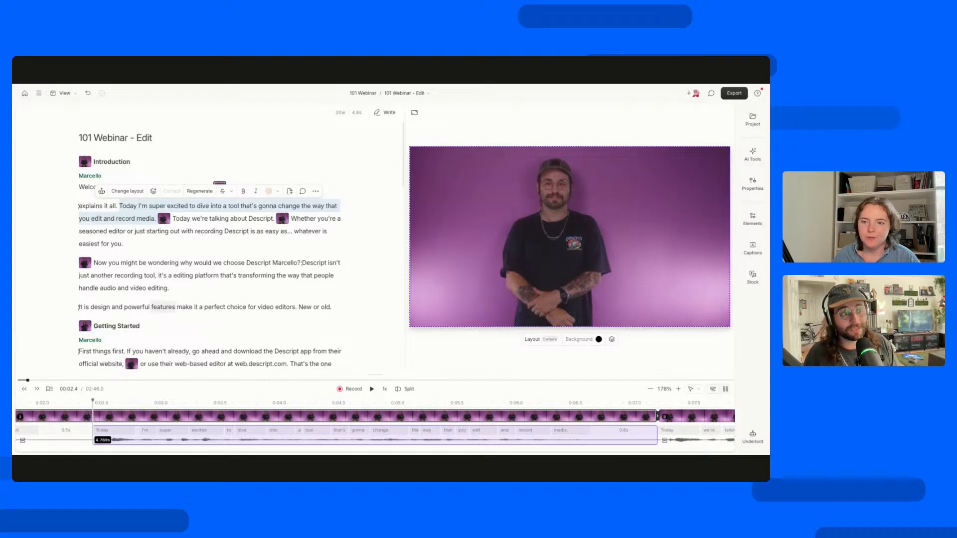
key("BackSpace")
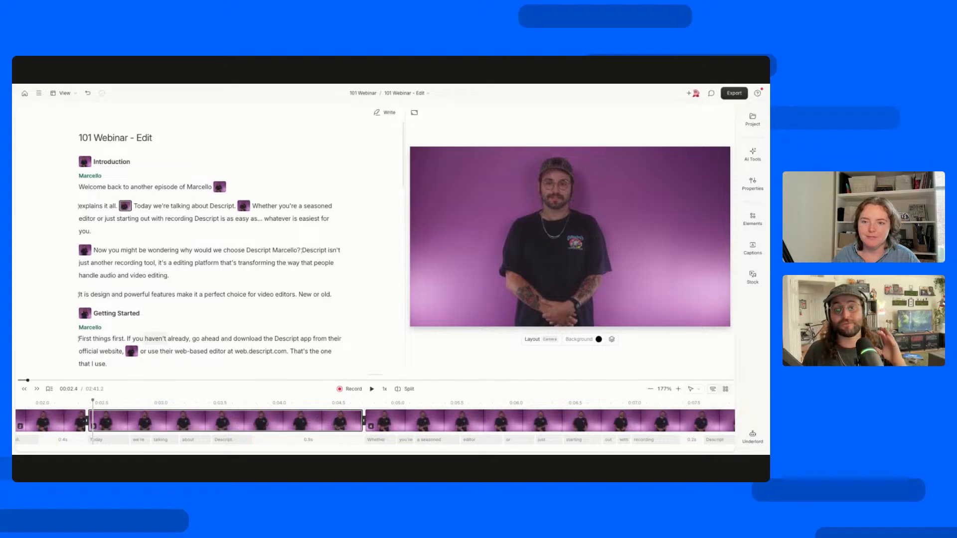
left_click(84, 186)
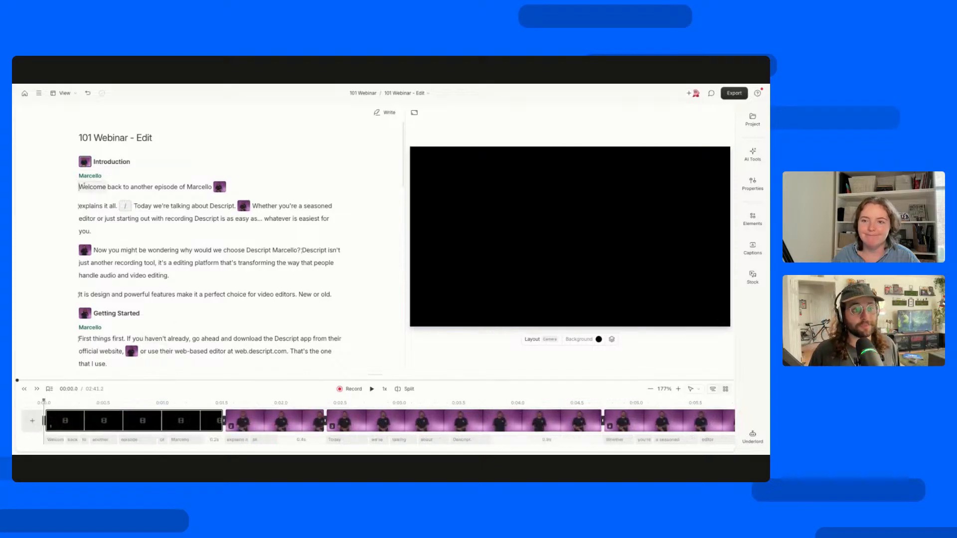
key("space")
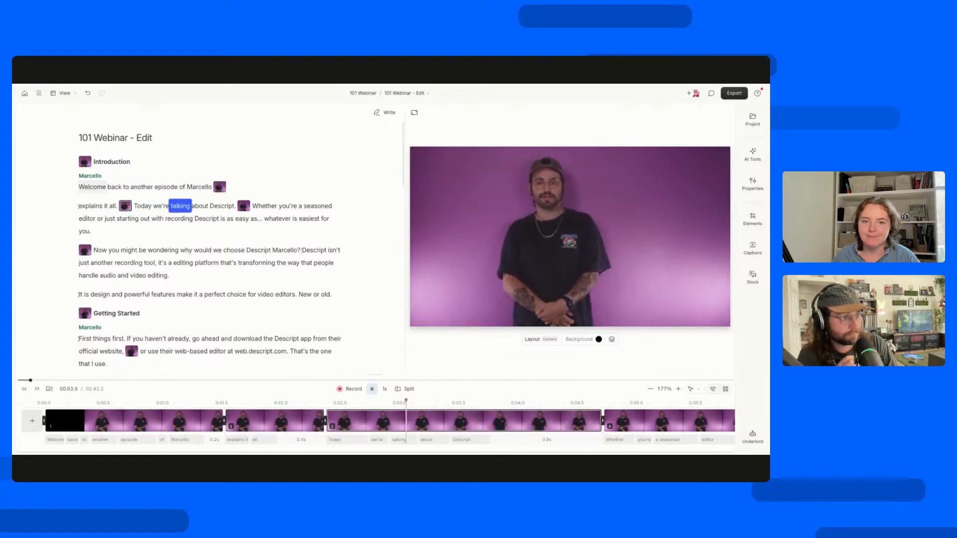
key("space")
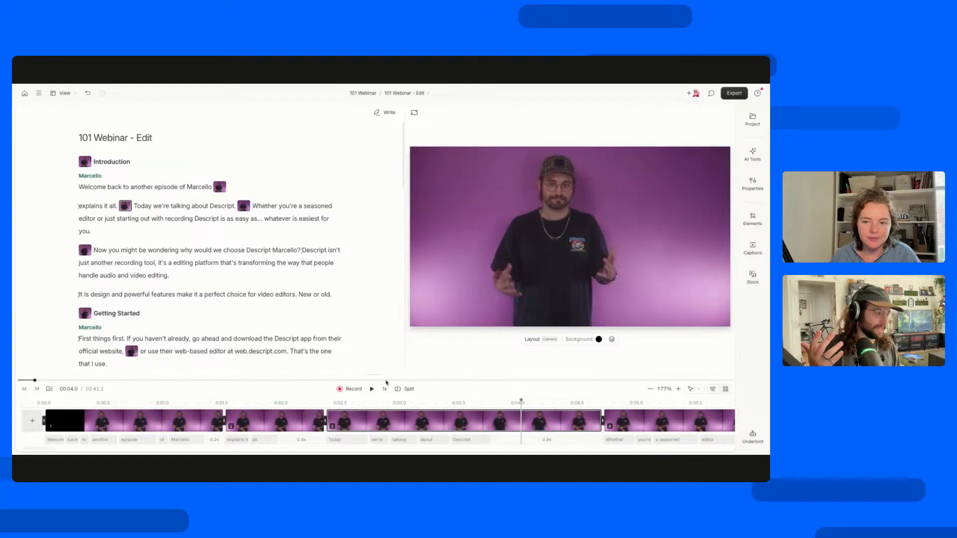
left_click_drag(374, 375, 392, 404)
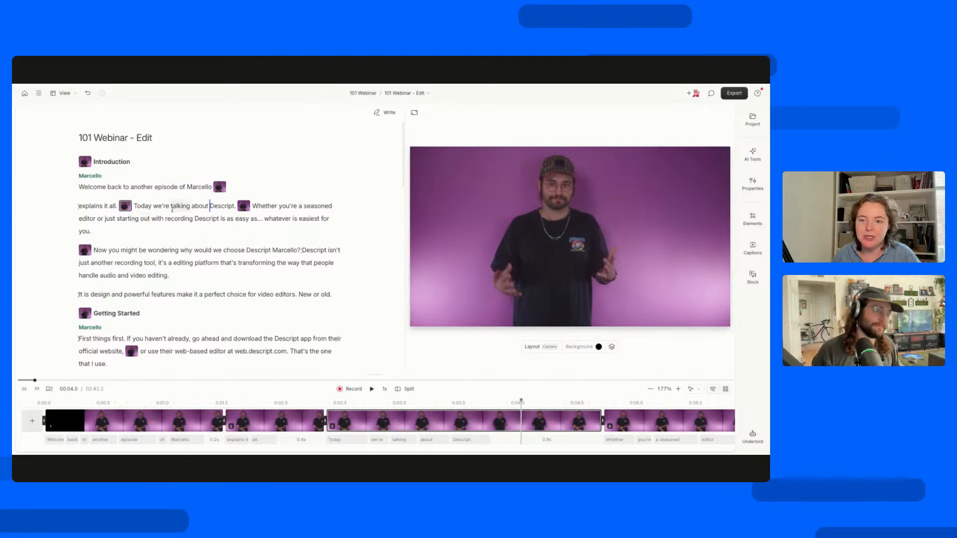
Select "Today we're talking about Descript.", look through the Helsinki blueberry layouts available for it, and open the layout pack gallery.
left_click(223, 204)
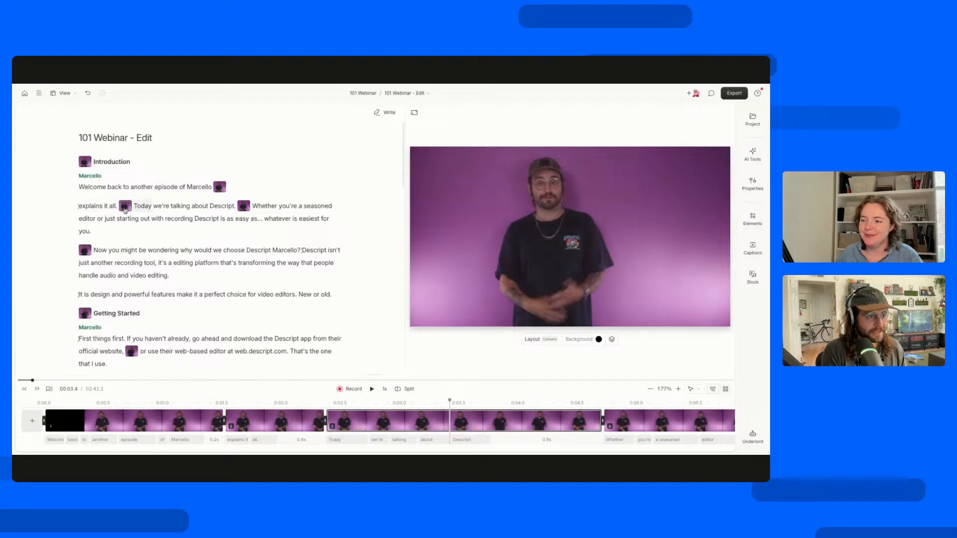
left_click_drag(132, 208, 237, 212)
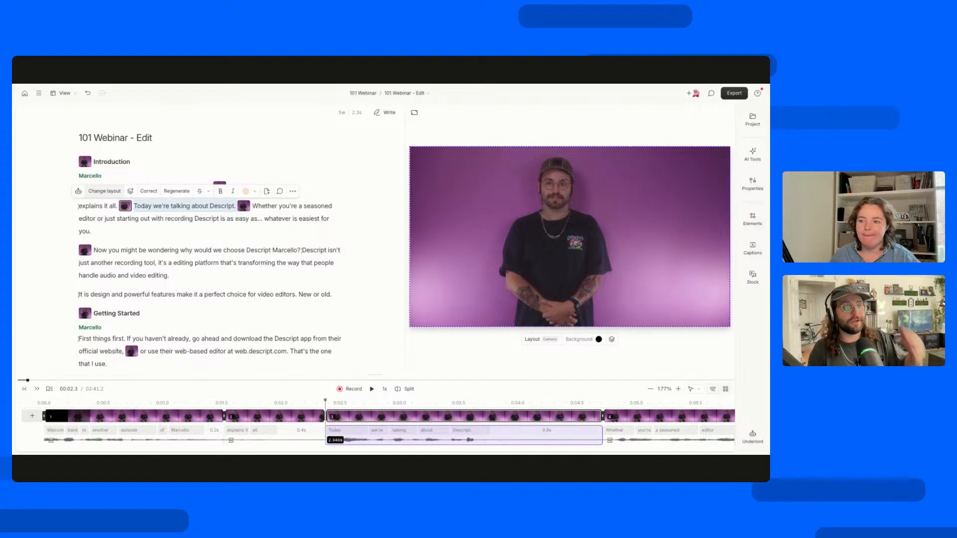
left_click(105, 191)
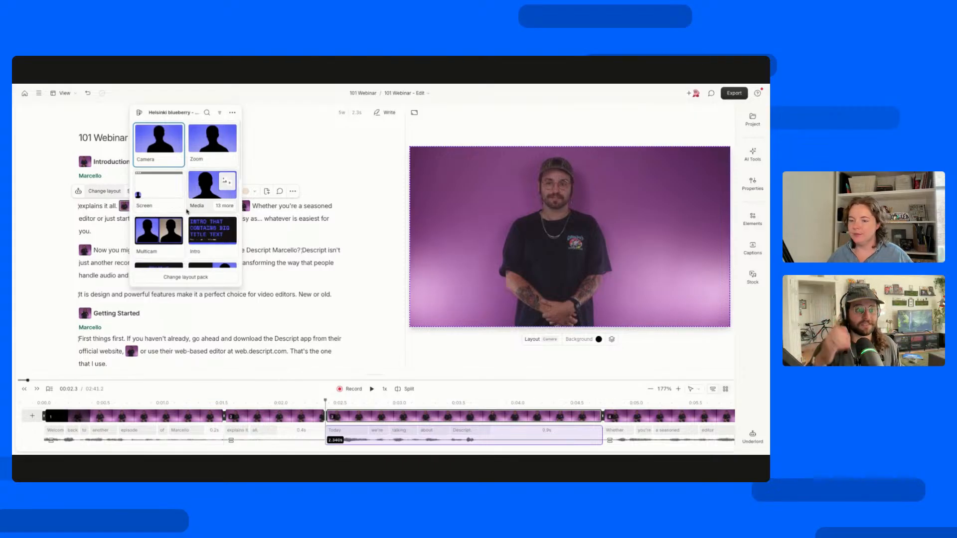
scroll(187, 212, "down", 5)
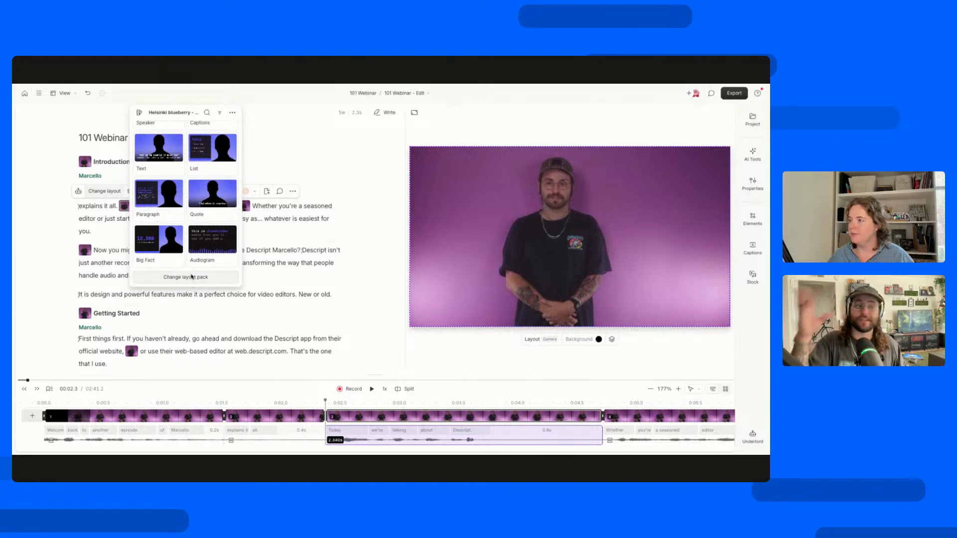
left_click(190, 282)
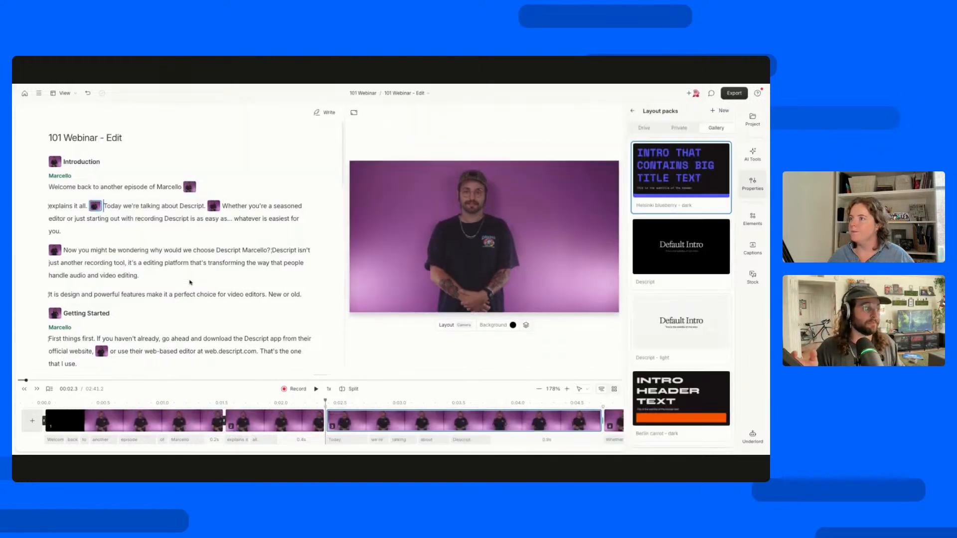
Review the layout choices for the "Today we're talking about Descript." scene again and browse the gallery's layout packs down to Miami dragonfruit.
left_click(95, 205)
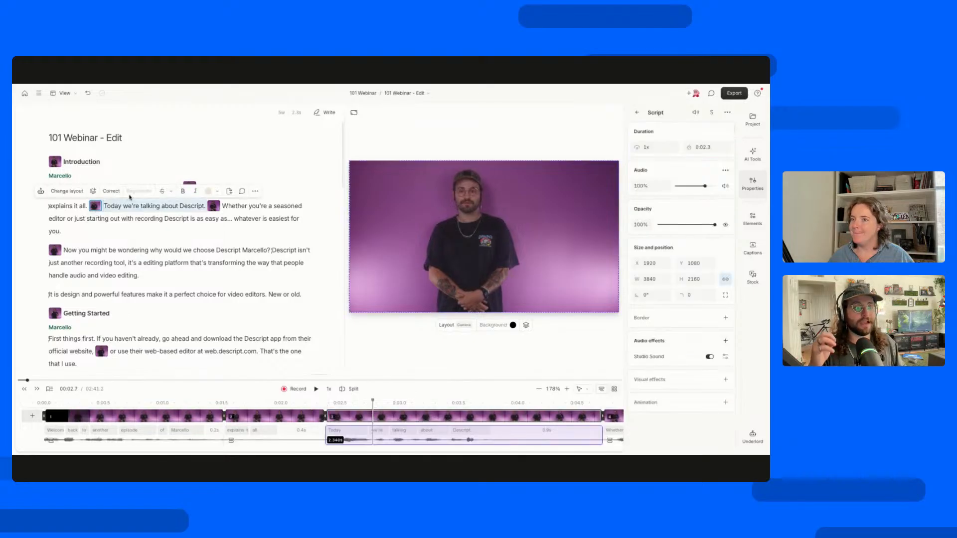
left_click(72, 195)
mouse_move(128, 191)
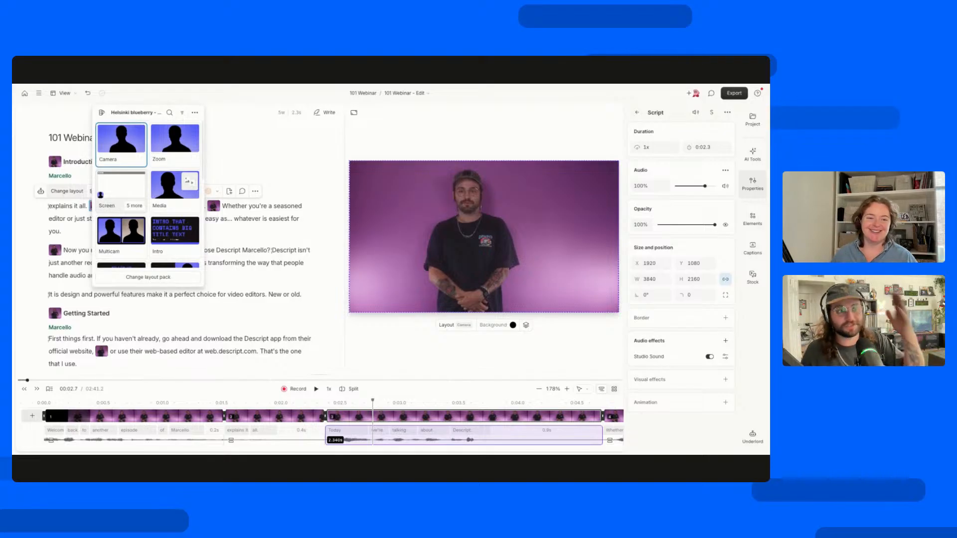
scroll(121, 222, "down", 1)
scroll(121, 222, "up", 1)
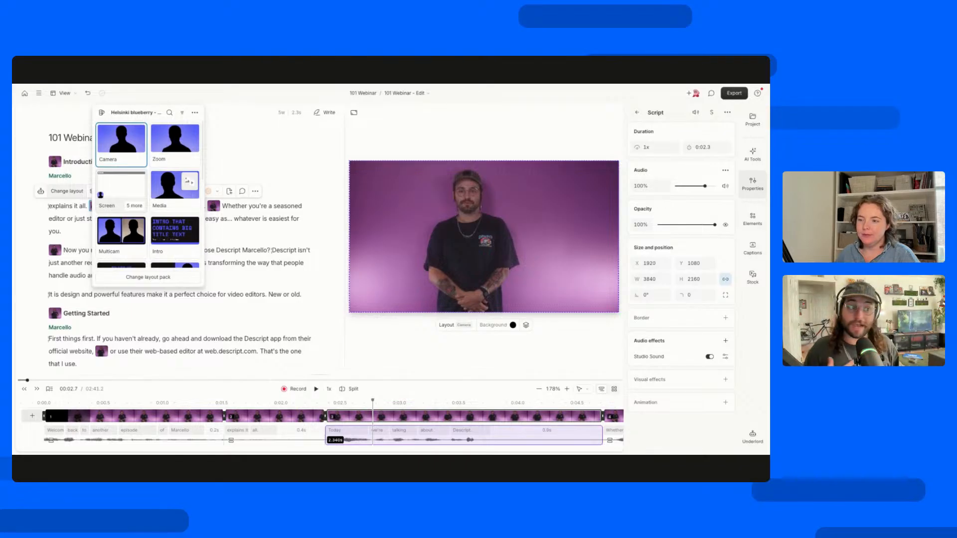
left_click(134, 274)
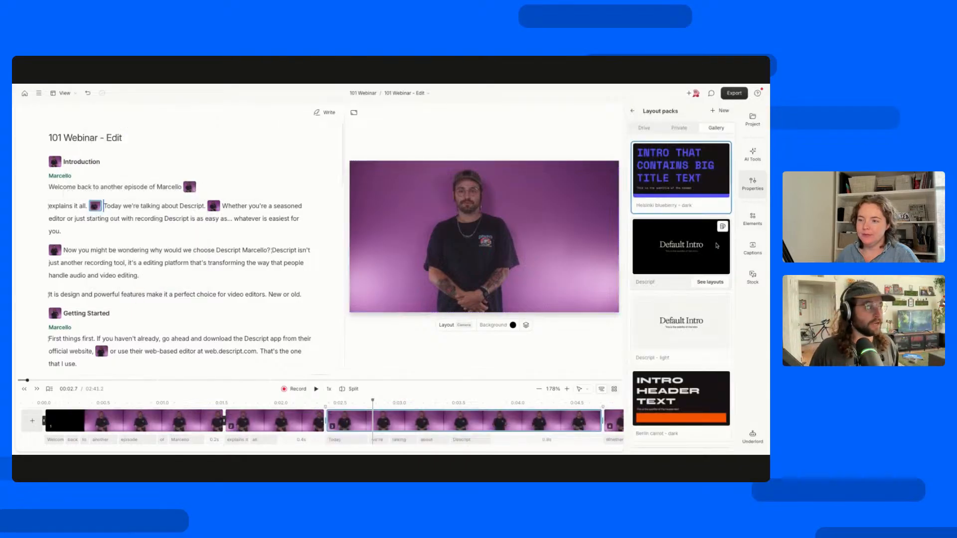
scroll(712, 250, "down", 4)
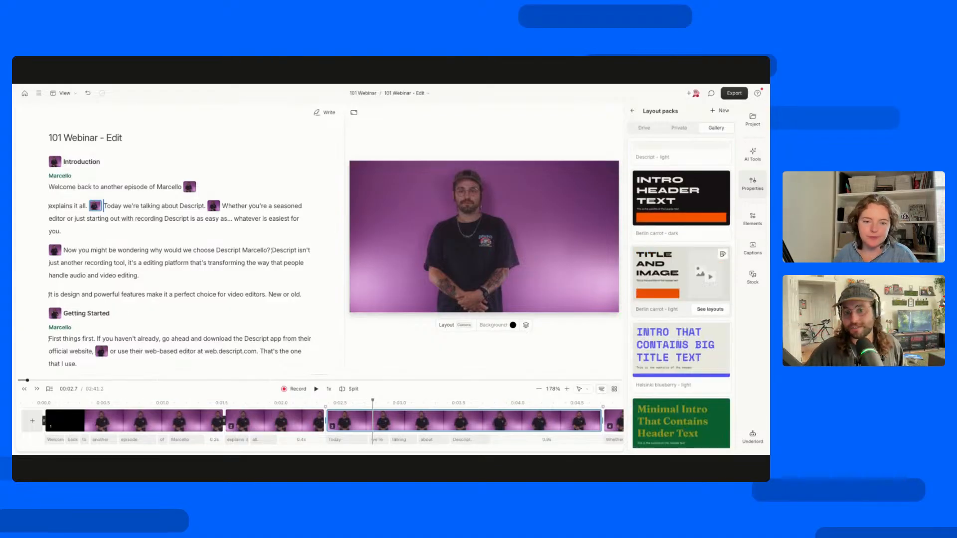
scroll(697, 259, "down", 7)
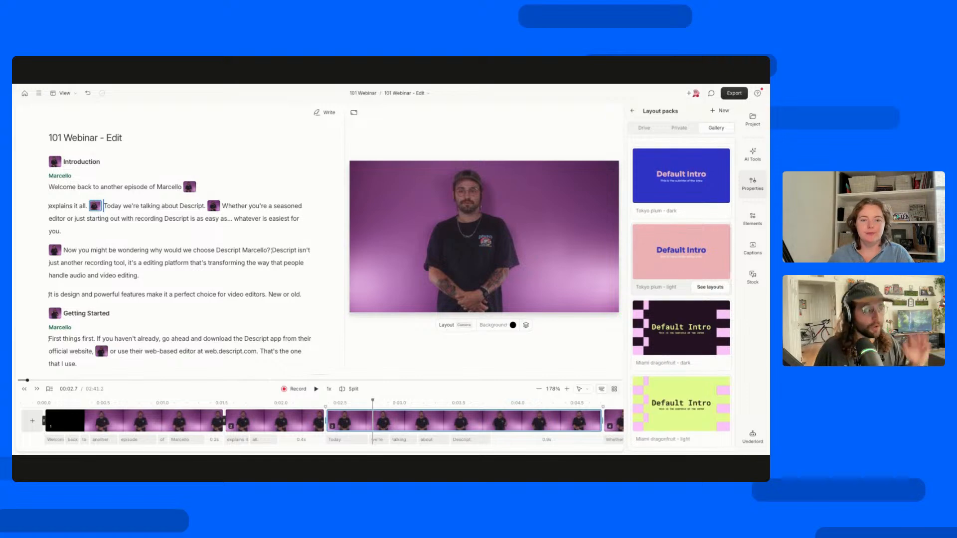
left_click(123, 219)
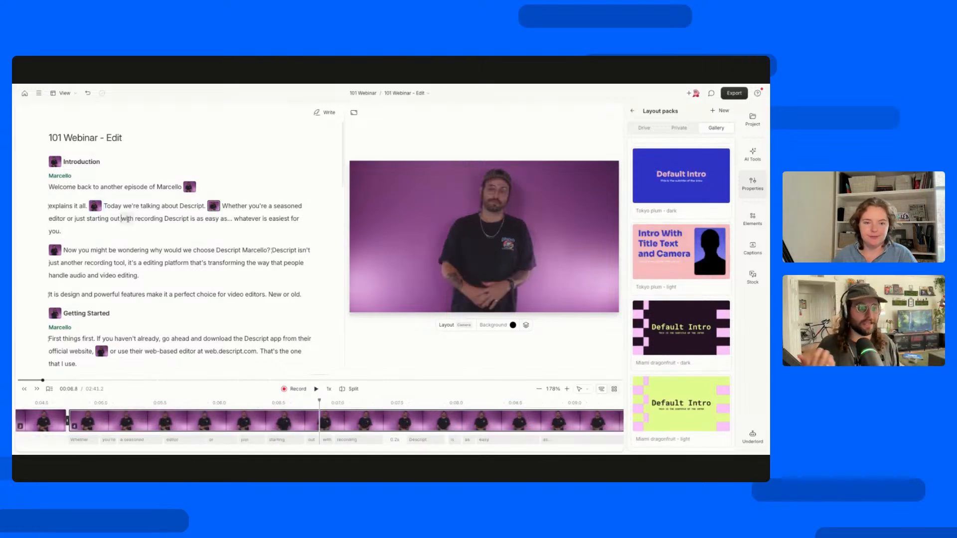
Select "Today we're talking about Descript.", hide its properties, and look through the new layer types from Files to Sound effects.
left_click_drag(104, 206, 204, 206)
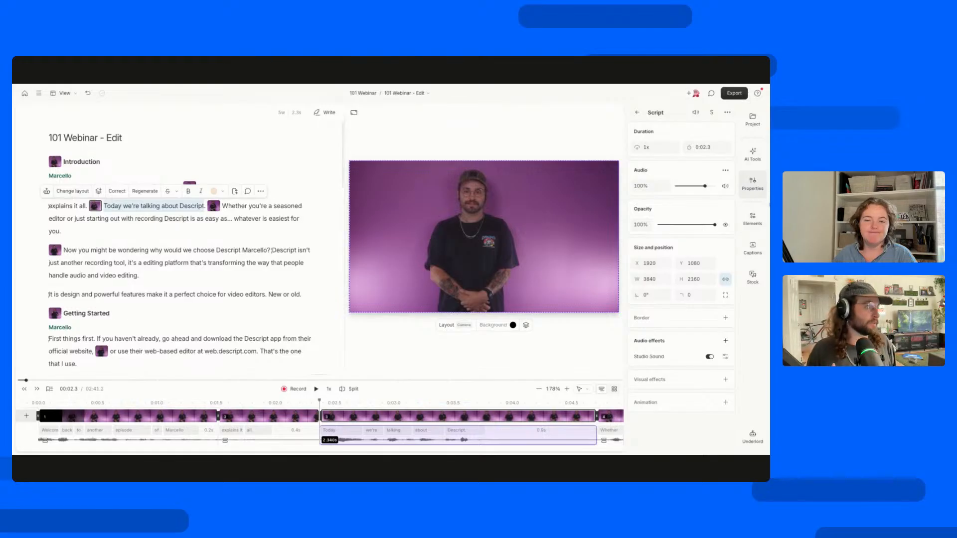
left_click(754, 183)
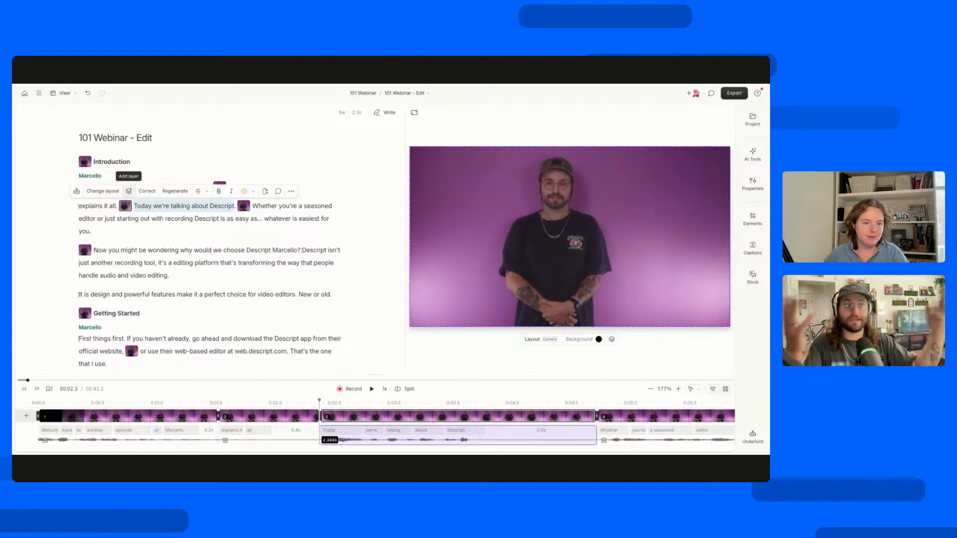
left_click(129, 191)
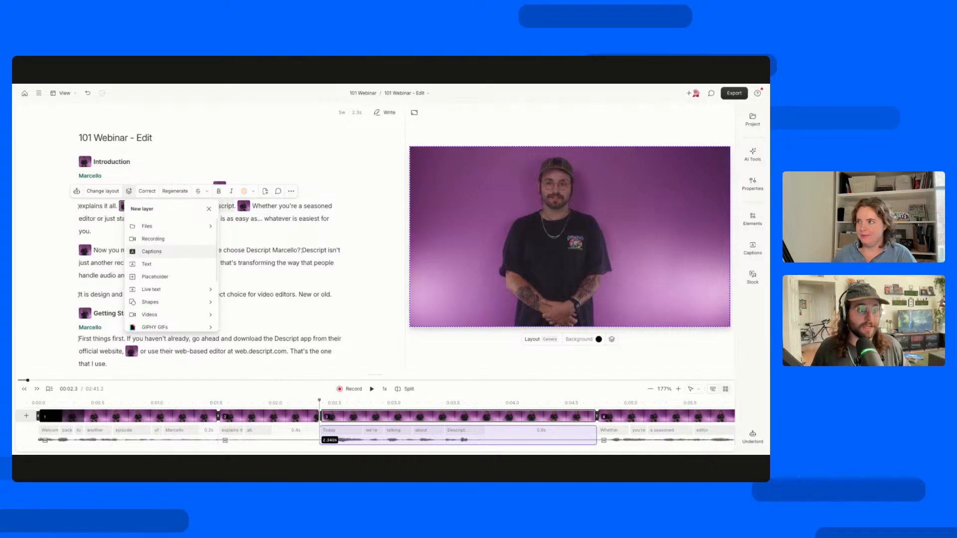
scroll(166, 277, "down", 1)
scroll(166, 278, "down", 2)
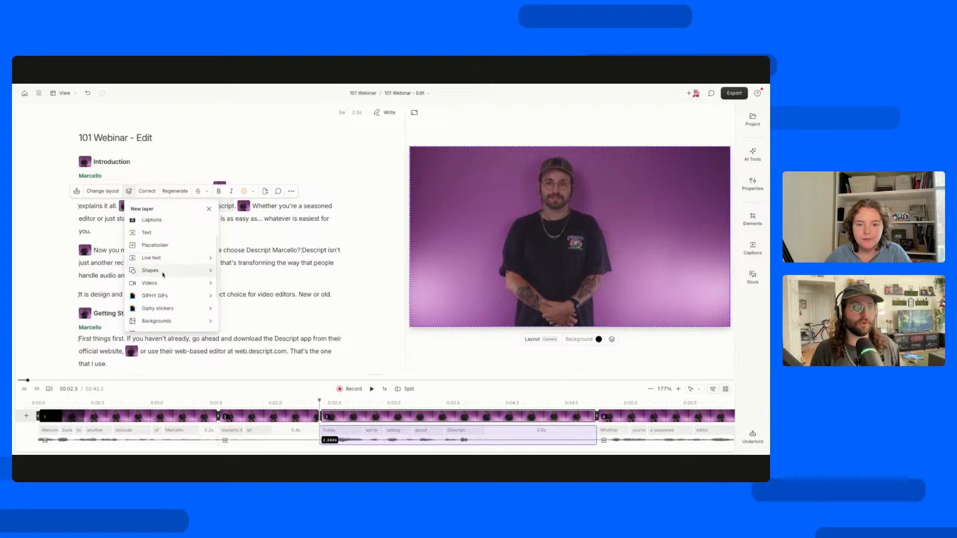
scroll(163, 275, "down", 5)
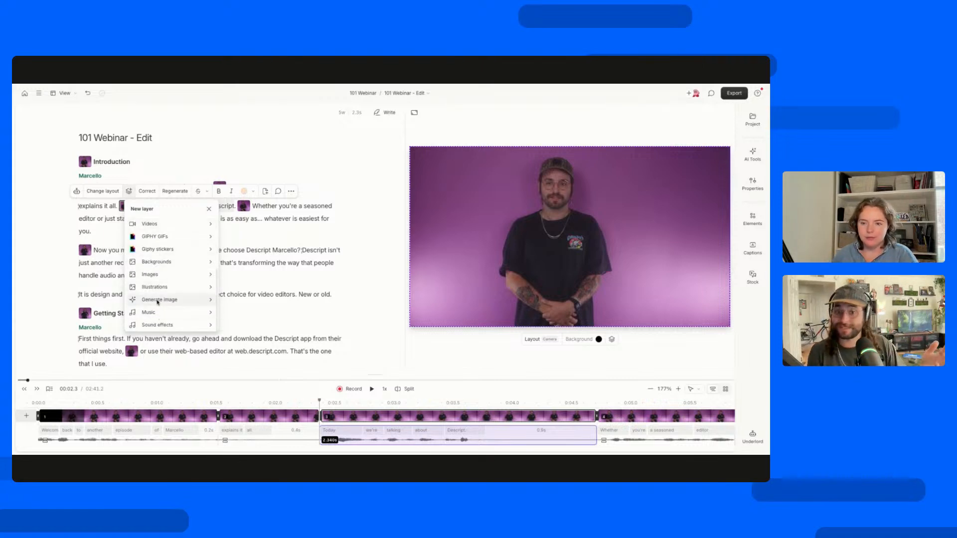
left_click(147, 173)
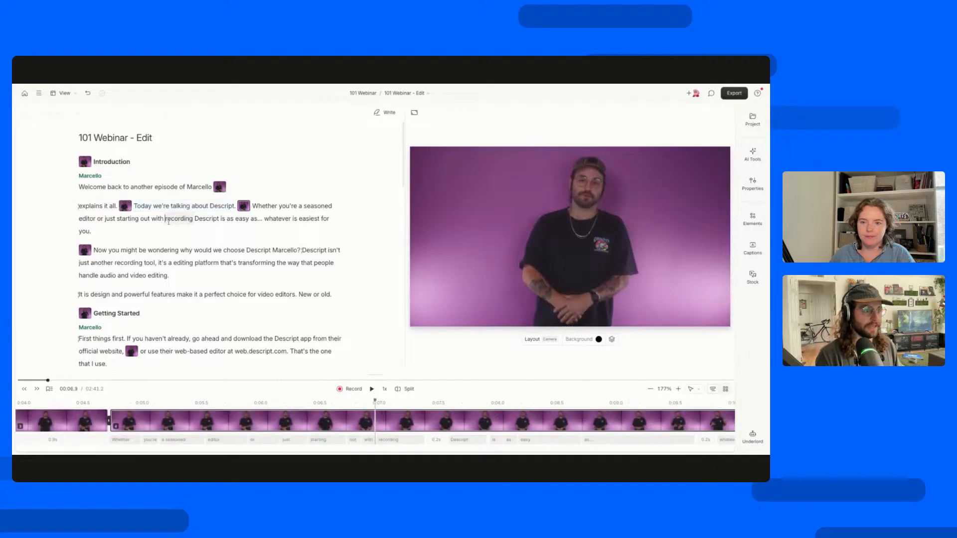
Correct the transcript spelling of the host's name in the opening line by removing one "l".
double_click(199, 187)
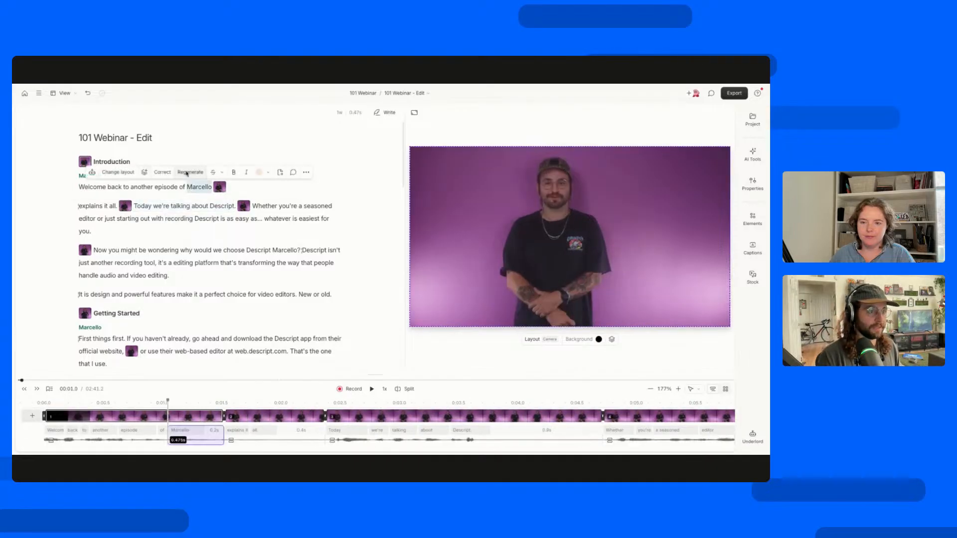
left_click(161, 172)
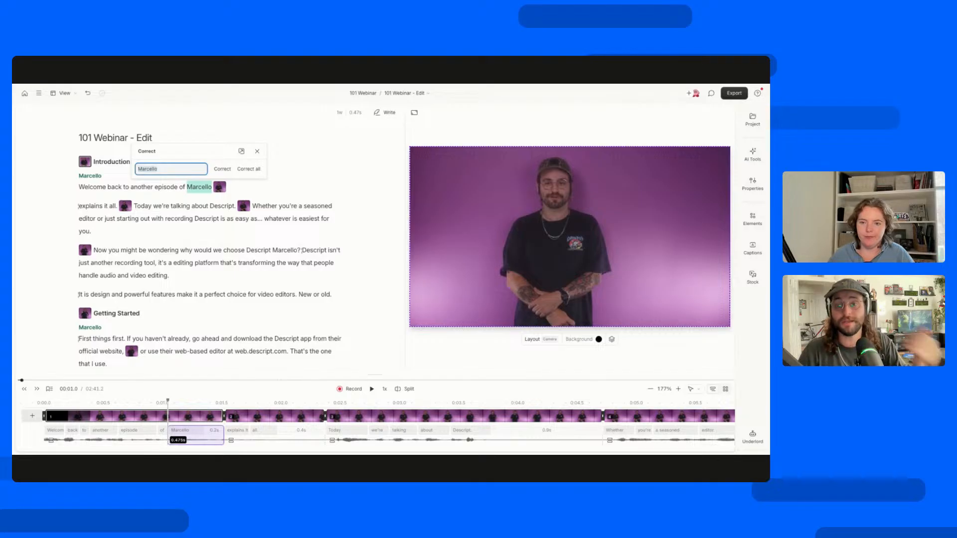
left_click(158, 169)
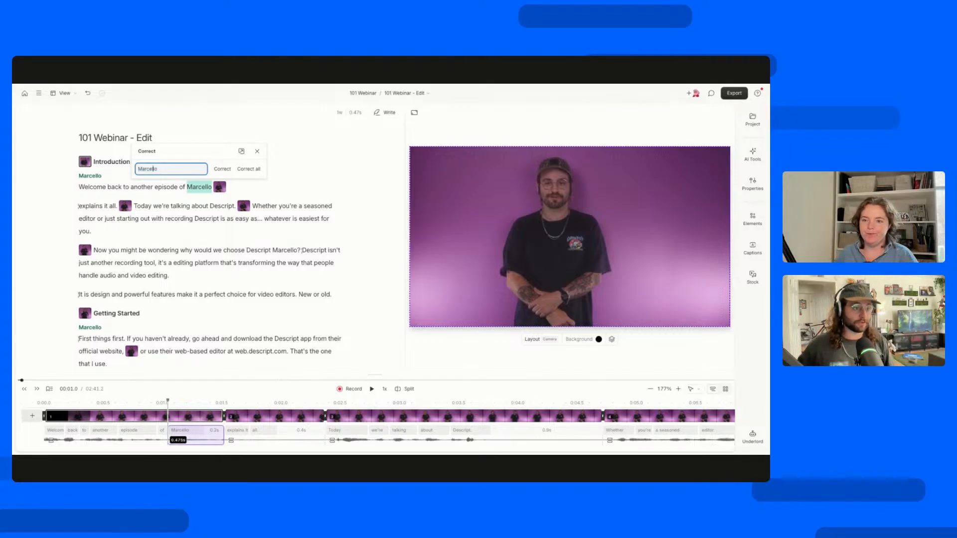
key("Return")
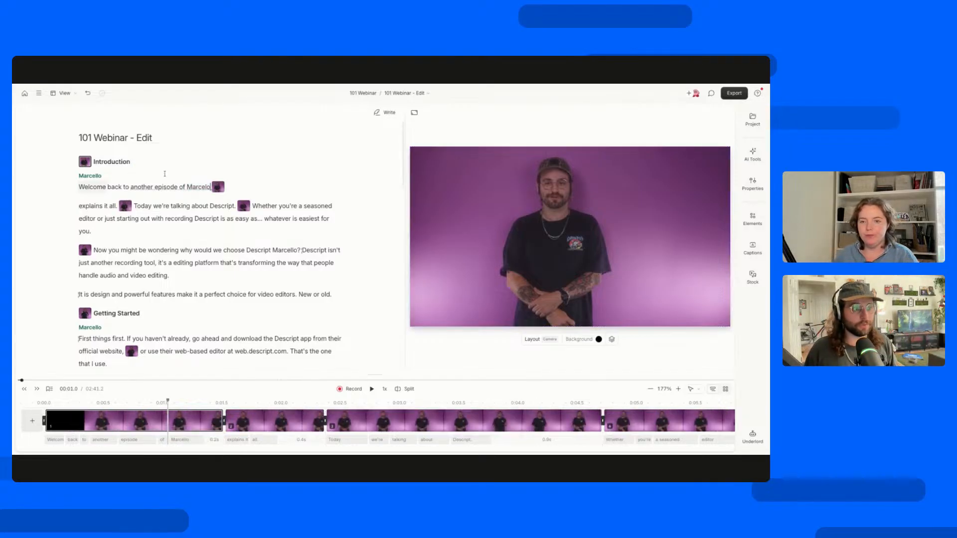
Correct the host's name in the opening line back to its double-"l" spelling.
double_click(199, 186)
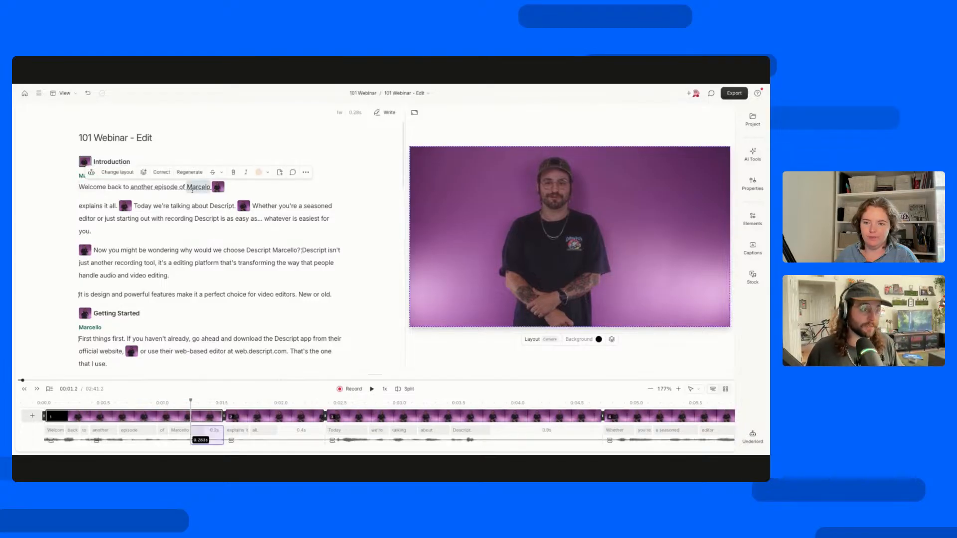
left_click(160, 172)
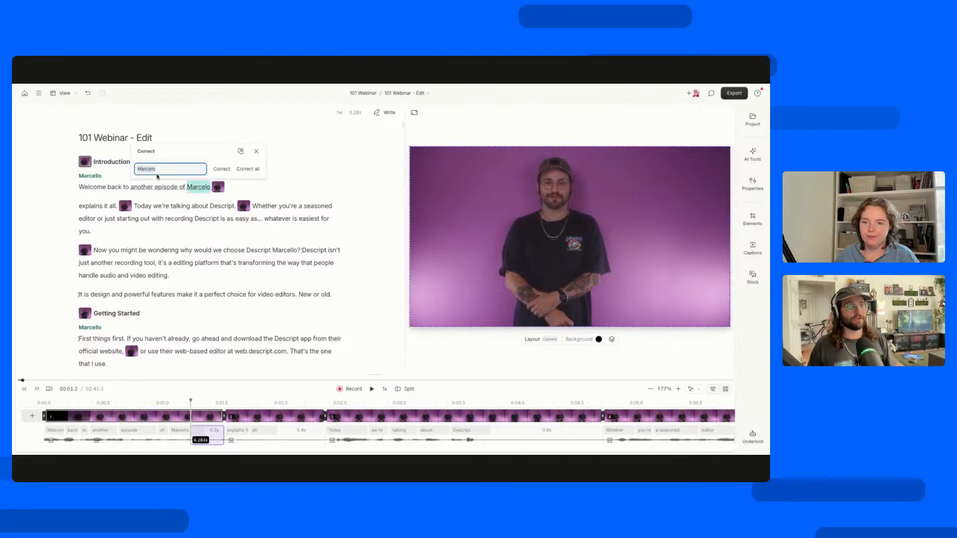
key("Right")
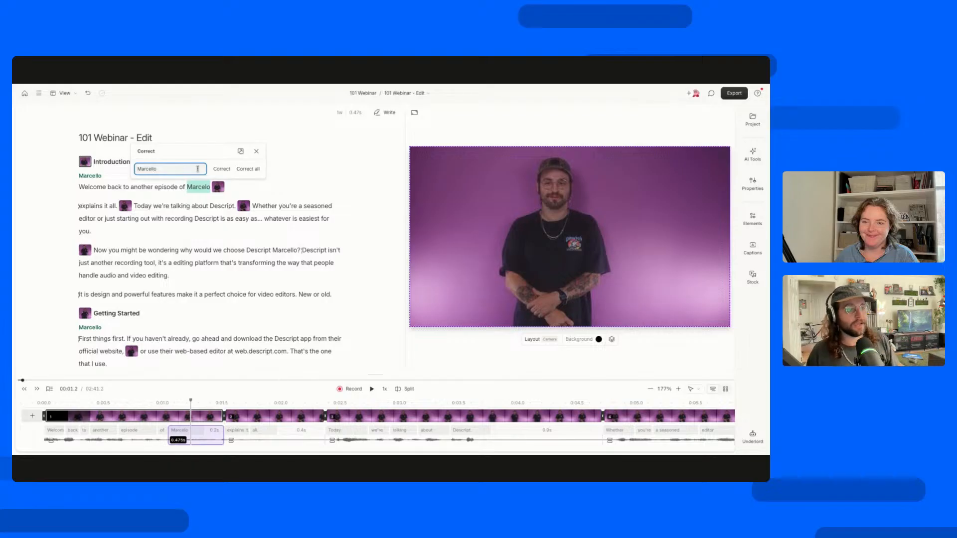
left_click(225, 169)
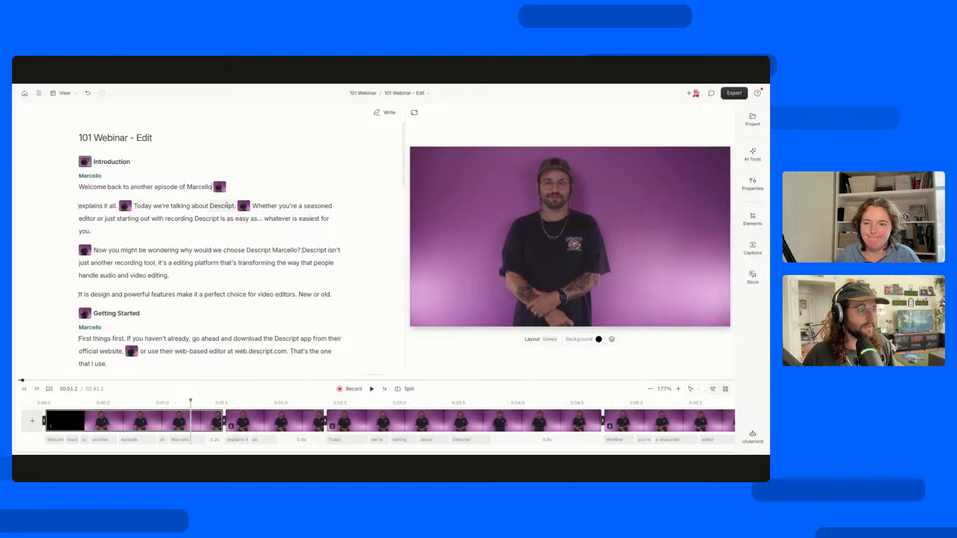
Mark the host's name in the opening line as ignored, then restore the word to the script.
left_click(188, 187)
double_click(196, 187)
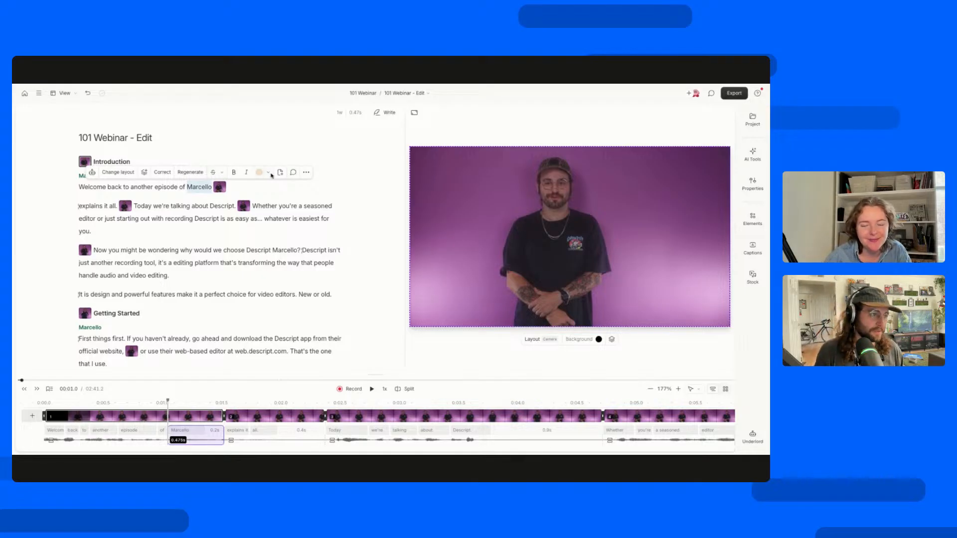
left_click(213, 173)
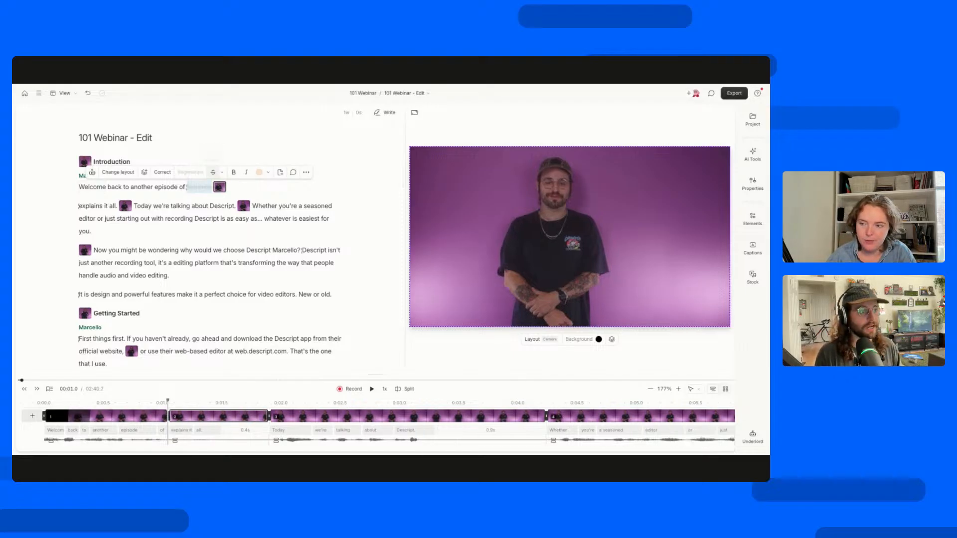
left_click(213, 173)
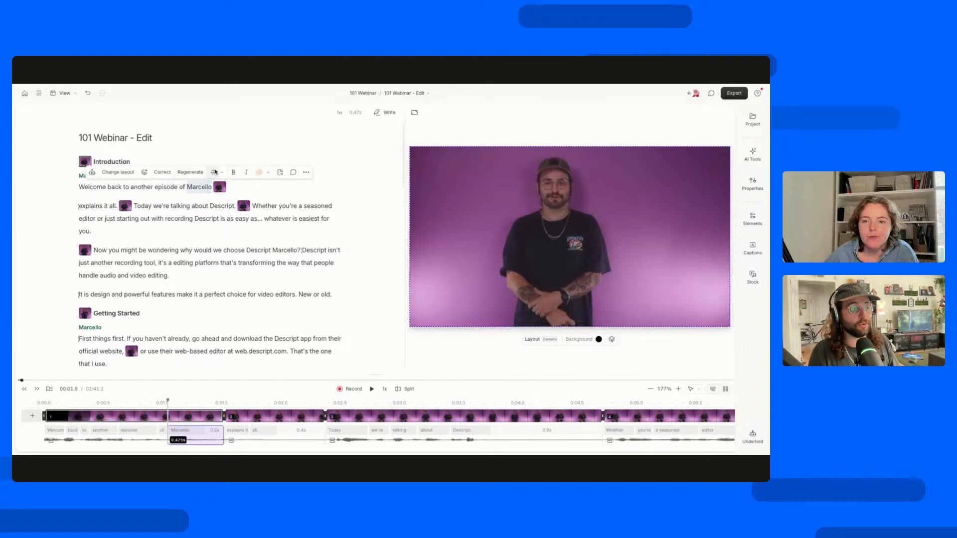
Delete the host's name from the opening line, then restore it and reselect the word.
key("BackSpace")
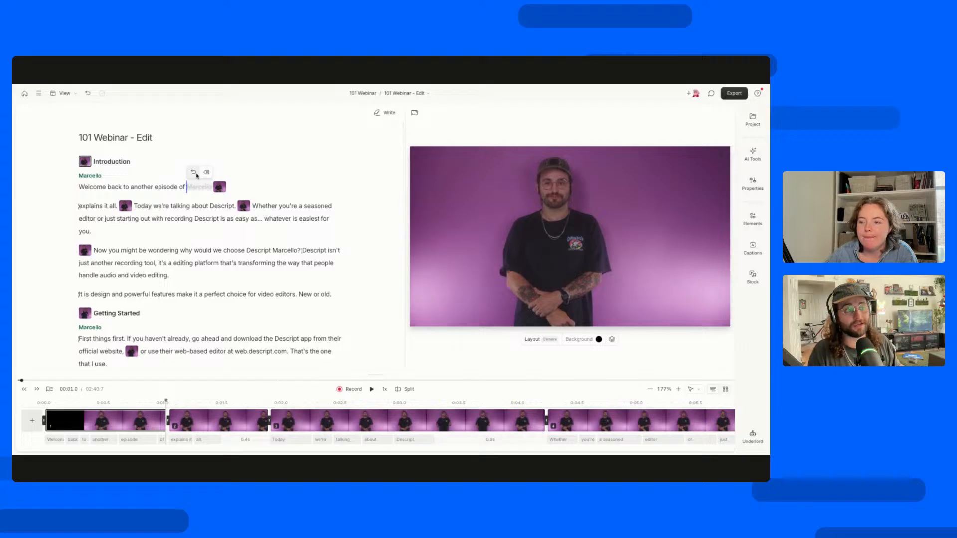
left_click(196, 174)
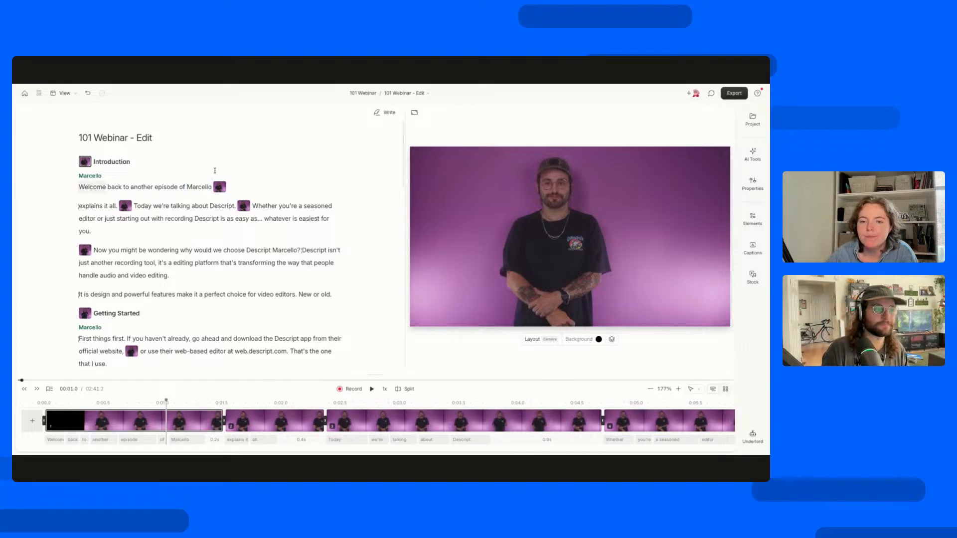
double_click(199, 187)
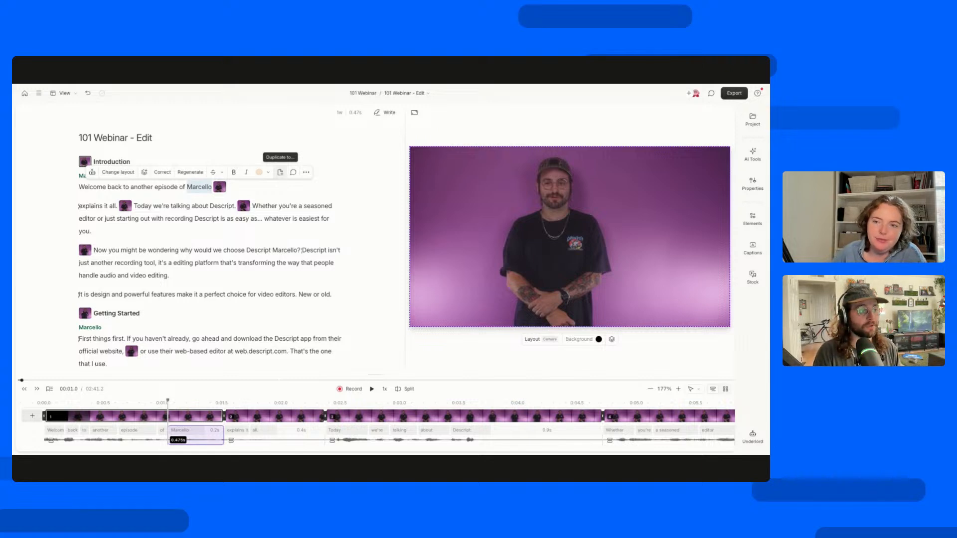
Select the passage starting "Now you might be wondering" and view the compositions it can be duplicated to.
left_click_drag(170, 275, 214, 243)
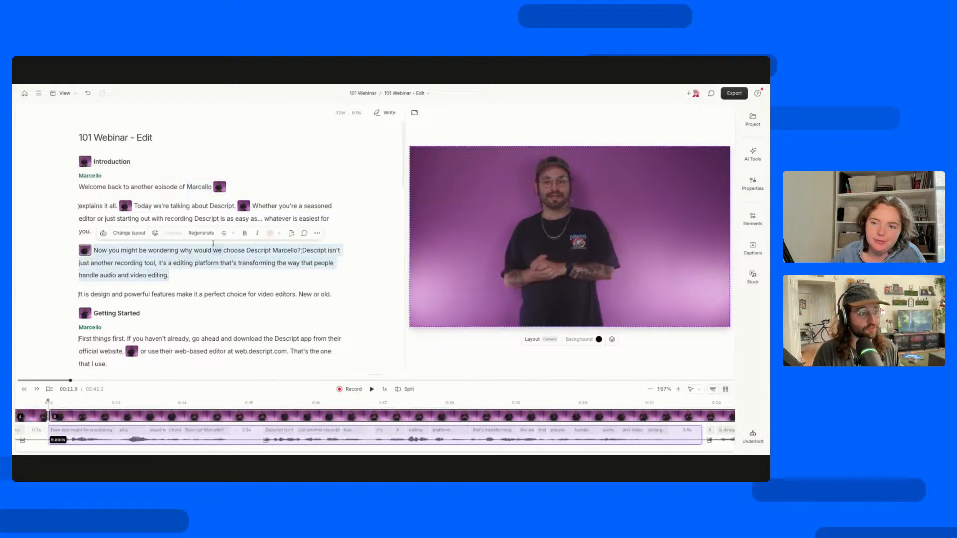
left_click(291, 233)
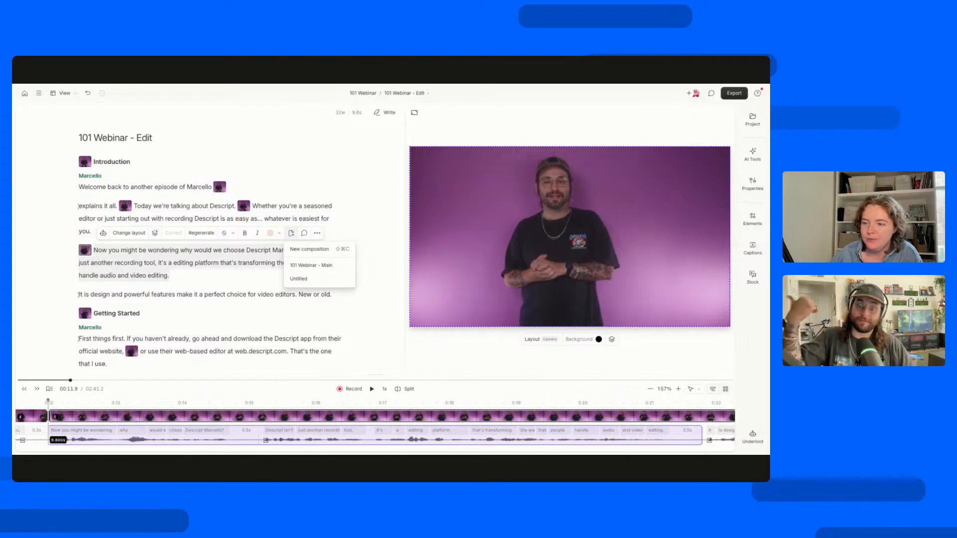
left_click(238, 294)
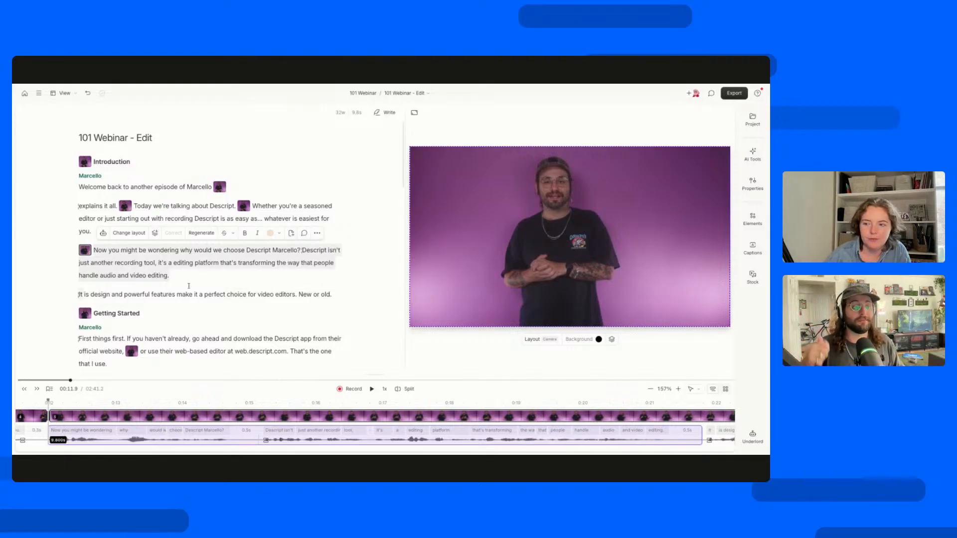
left_click(293, 235)
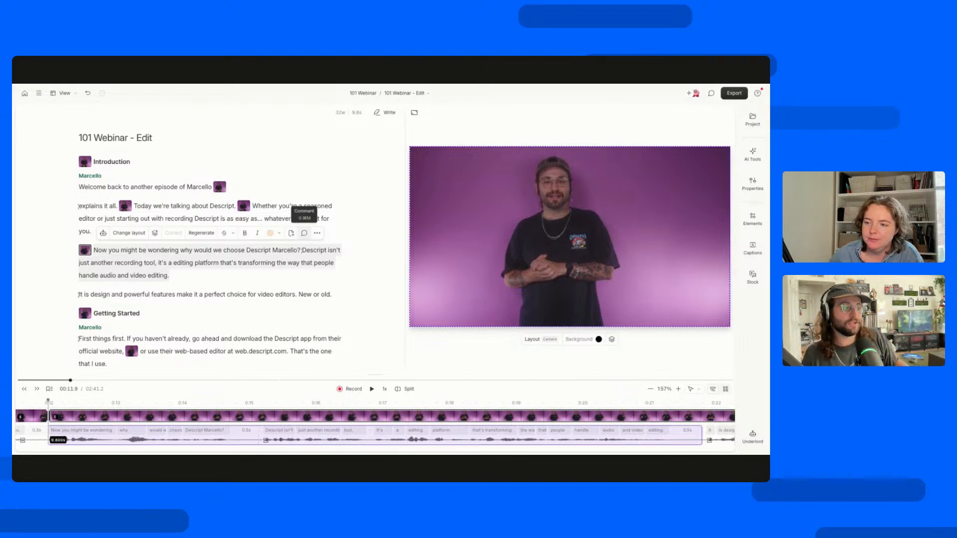
Post a comment on the "Now you might be wondering" passage that mentions a colleague and says "this sucks please cut it".
left_click(304, 233)
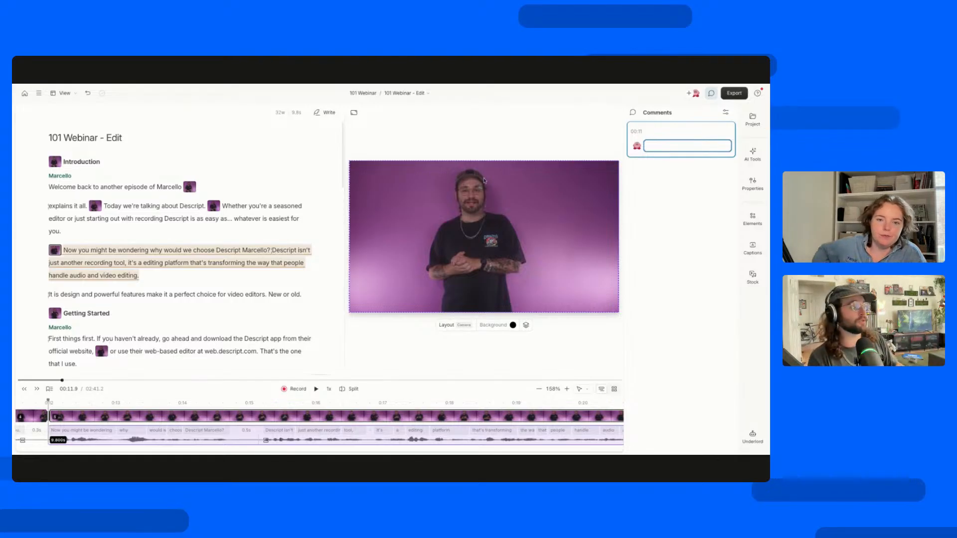
type("@")
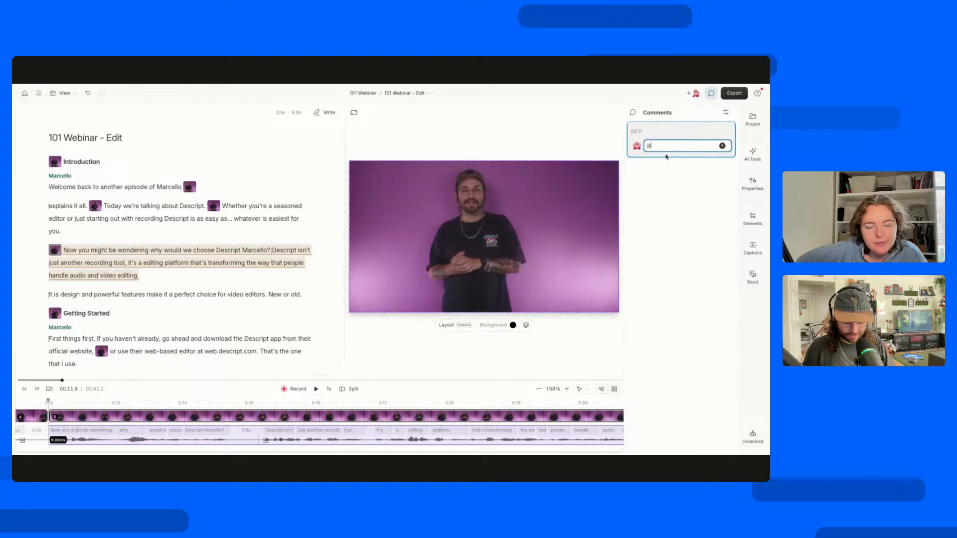
type("chri")
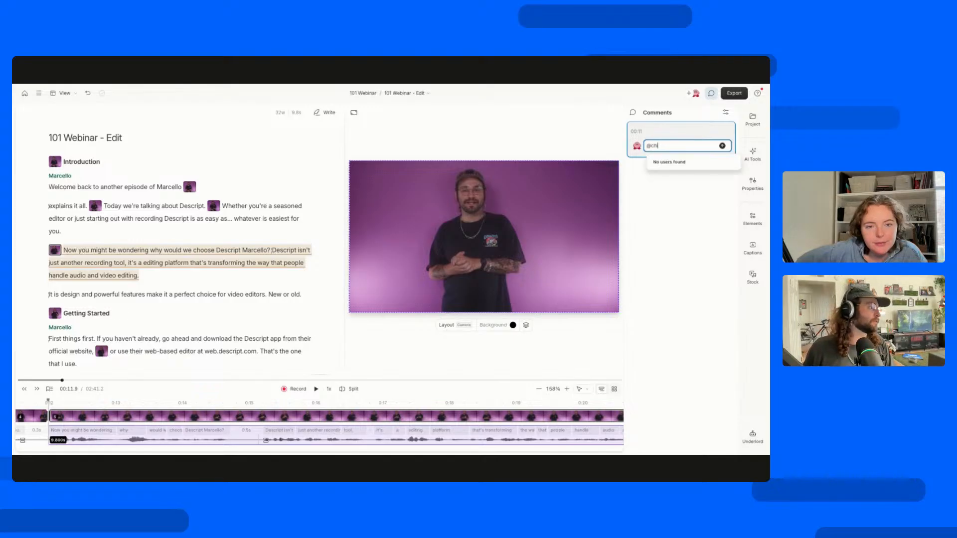
key("BackSpace")
key("BackSpace")
key("BackSpace")
key("BackSpace")
key("BackSpace")
type("@trenton")
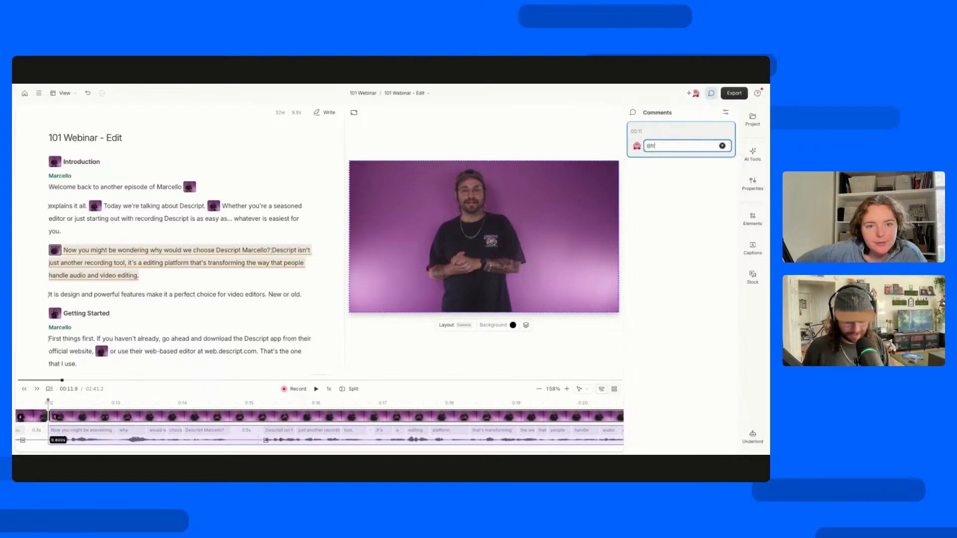
key("BackSpace")
key("BackSpace")
key("BackSpace")
key("BackSpace")
type("v")
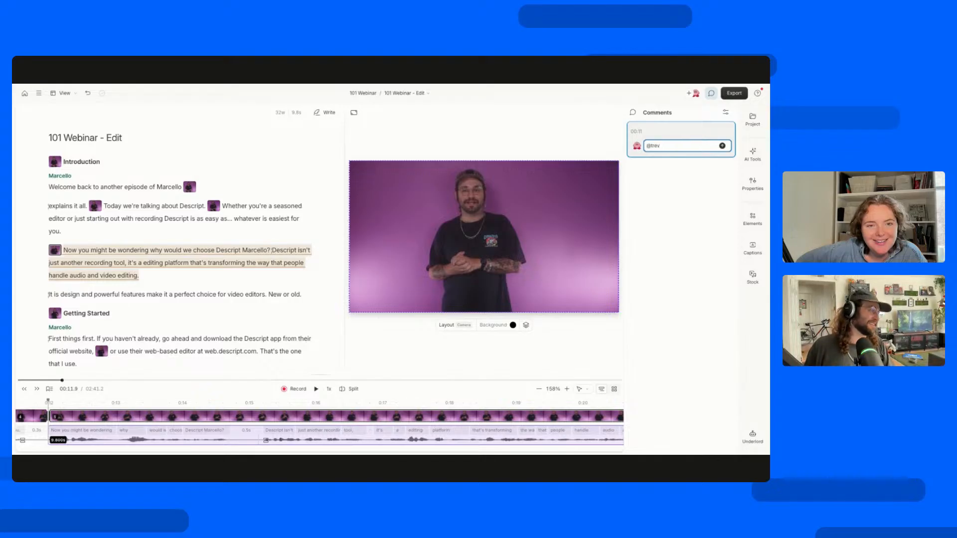
type("or this ")
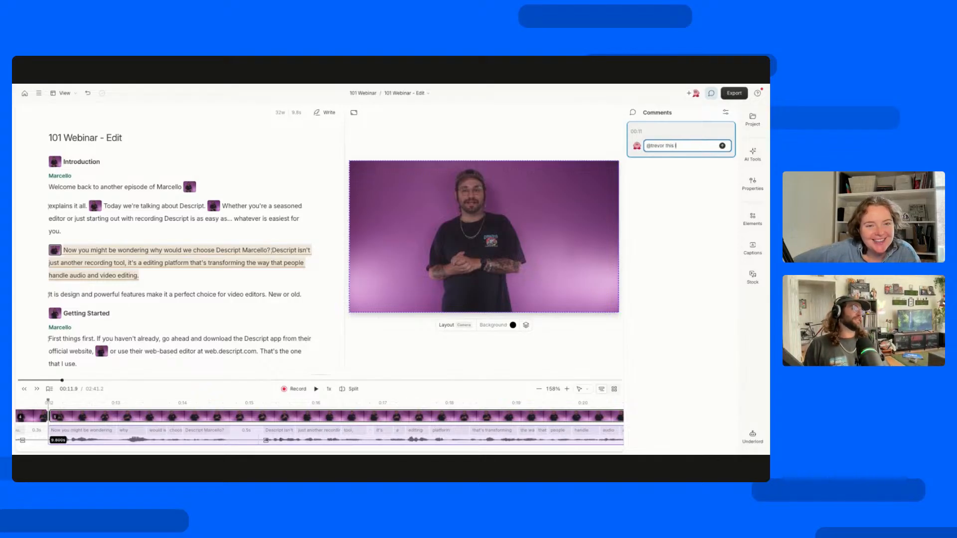
type("sucks please cut")
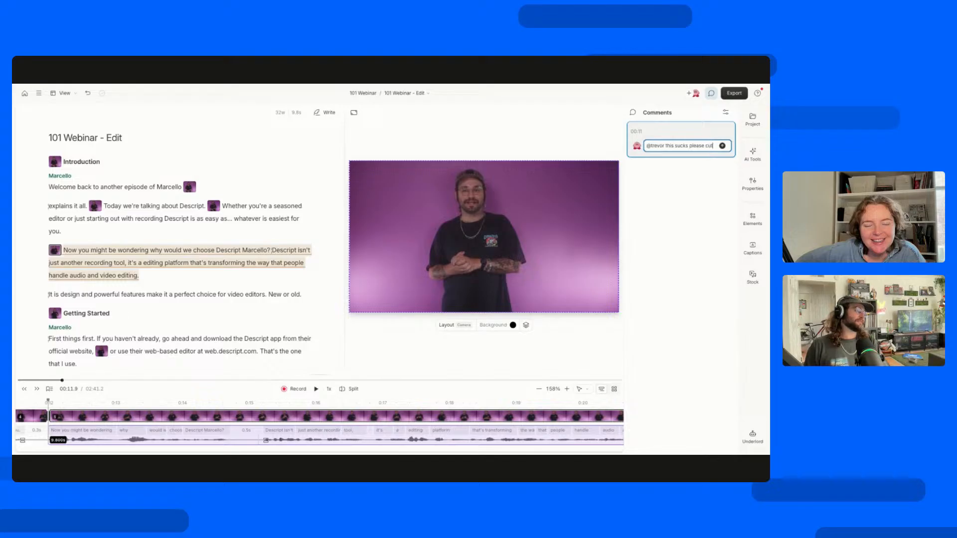
type(" it")
key("shift+Return")
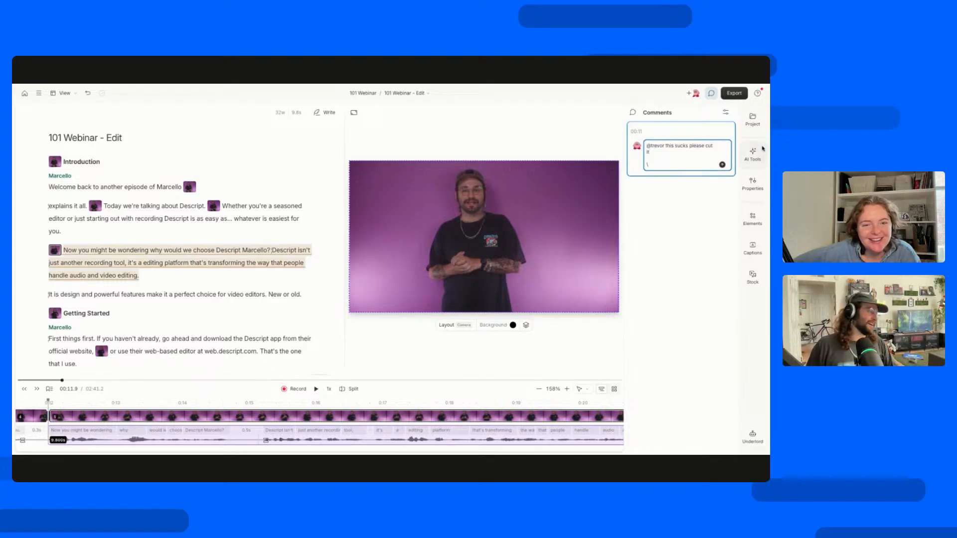
left_click(722, 164)
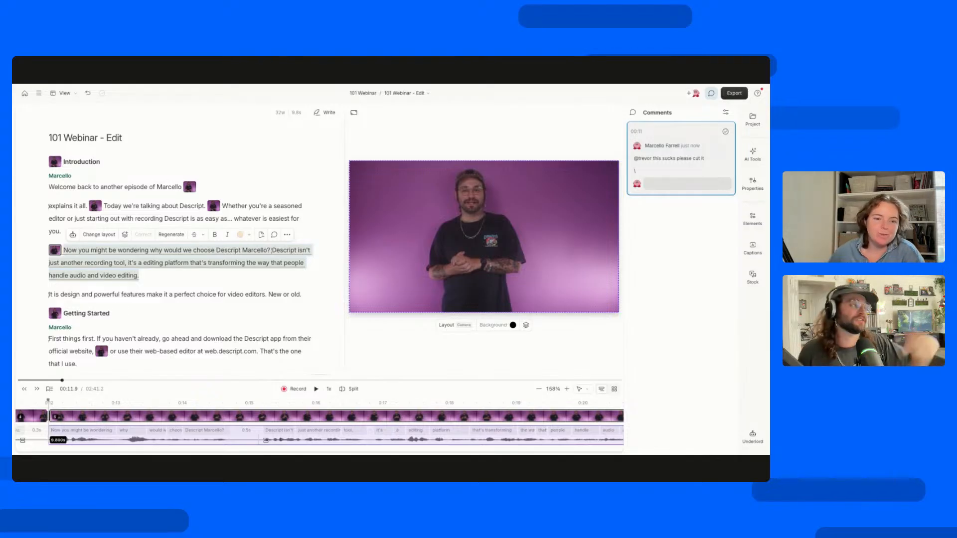
Resolve the comment, then hide the comments with the "Today we're talking about Descript." scene selected.
left_click(726, 131)
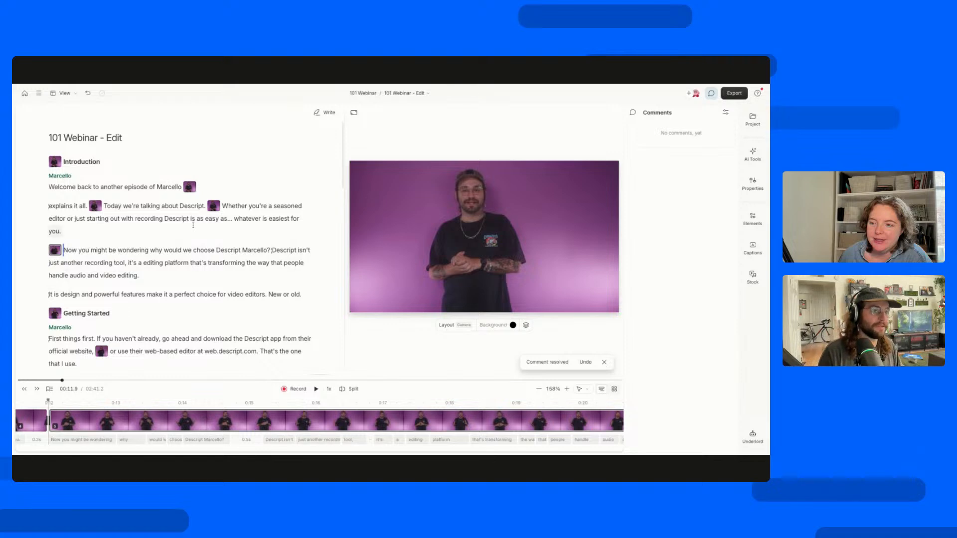
left_click(172, 219)
left_click(97, 206)
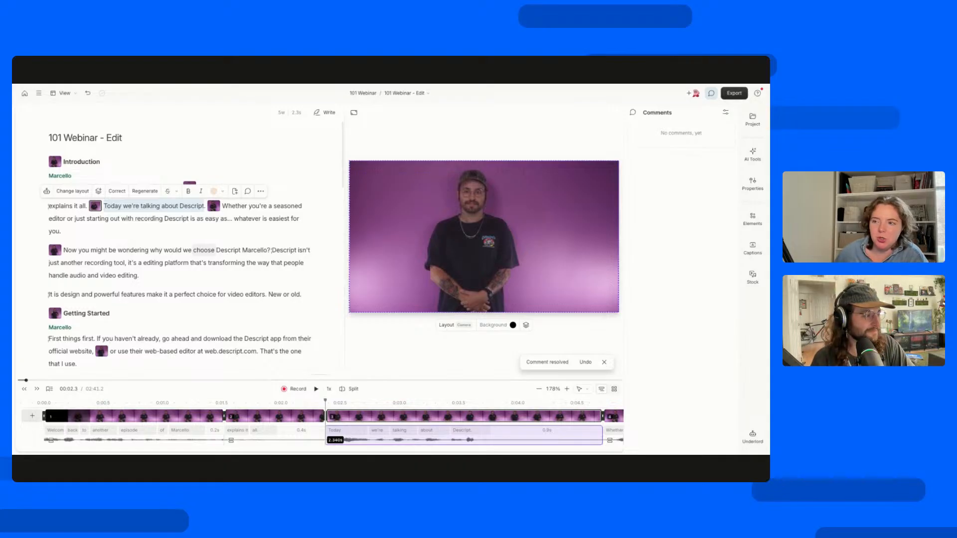
left_click(711, 94)
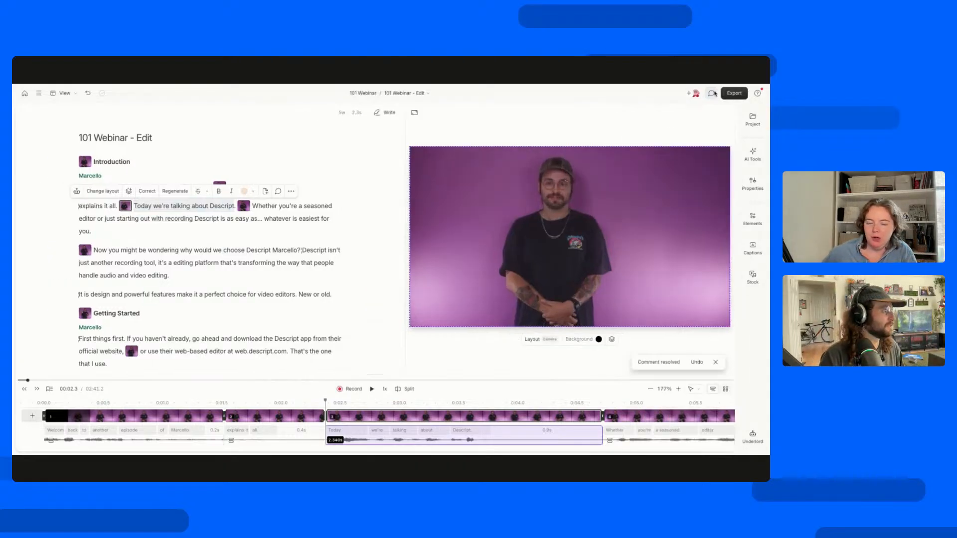
Select the presenter's video layer in the scene and set its position to Fill scene editor.
left_click(511, 323)
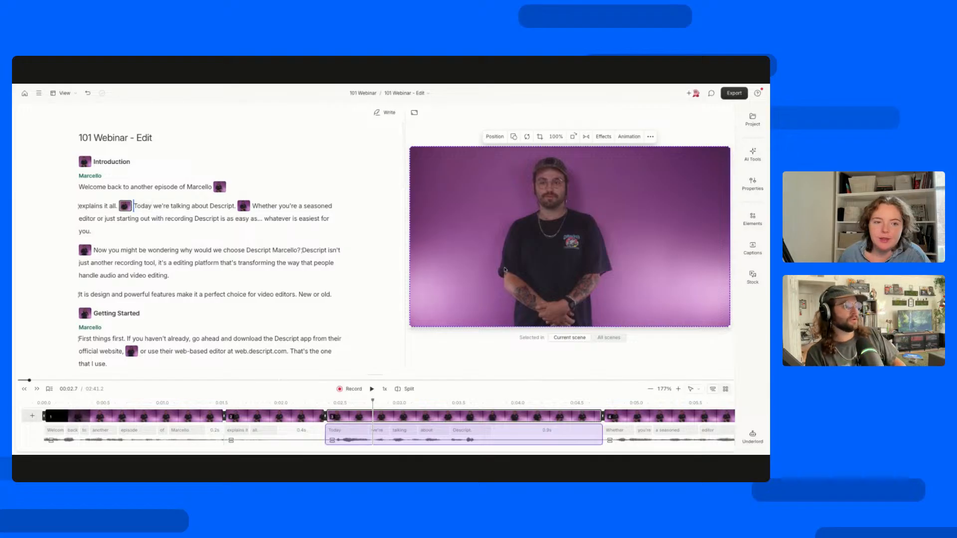
left_click(495, 142)
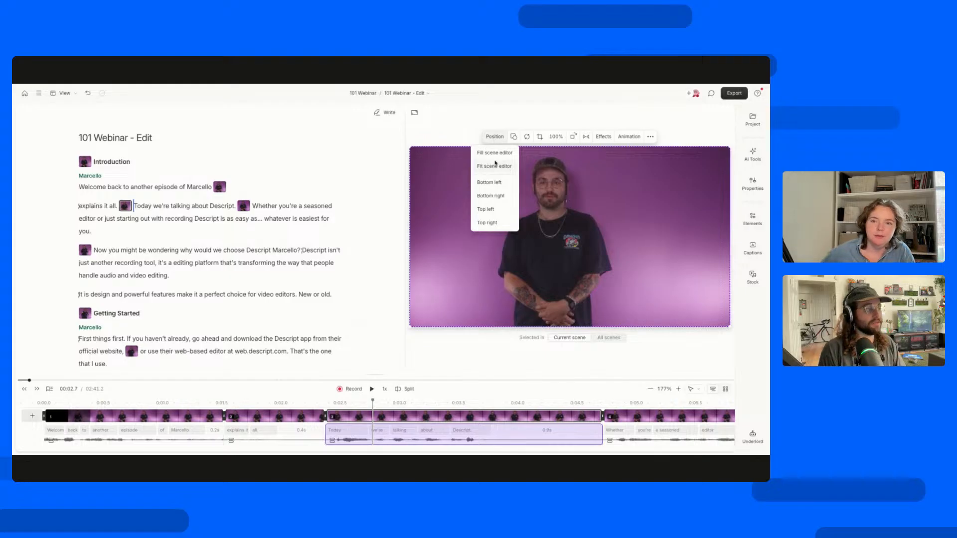
left_click(493, 154)
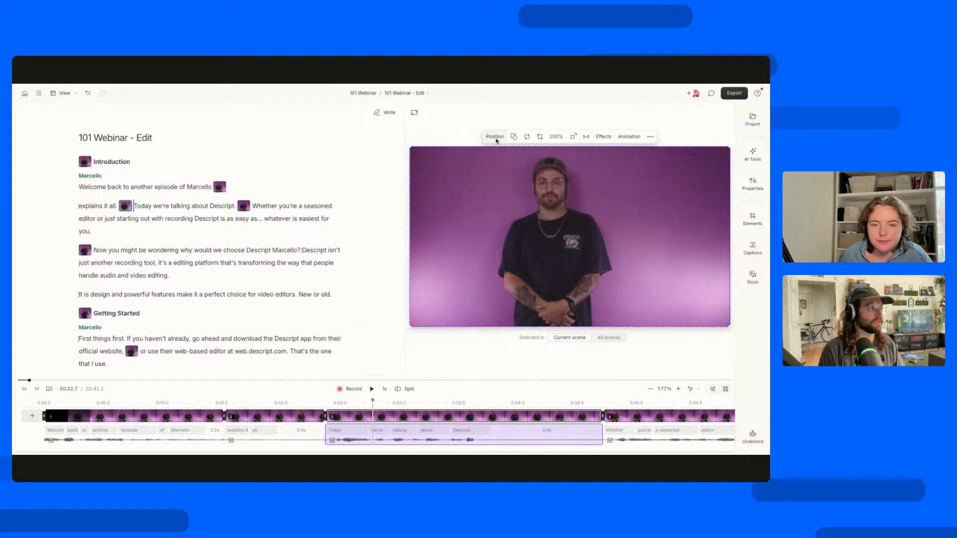
Look through the video layer's position presets, shape options and media replacement sources.
left_click(495, 136)
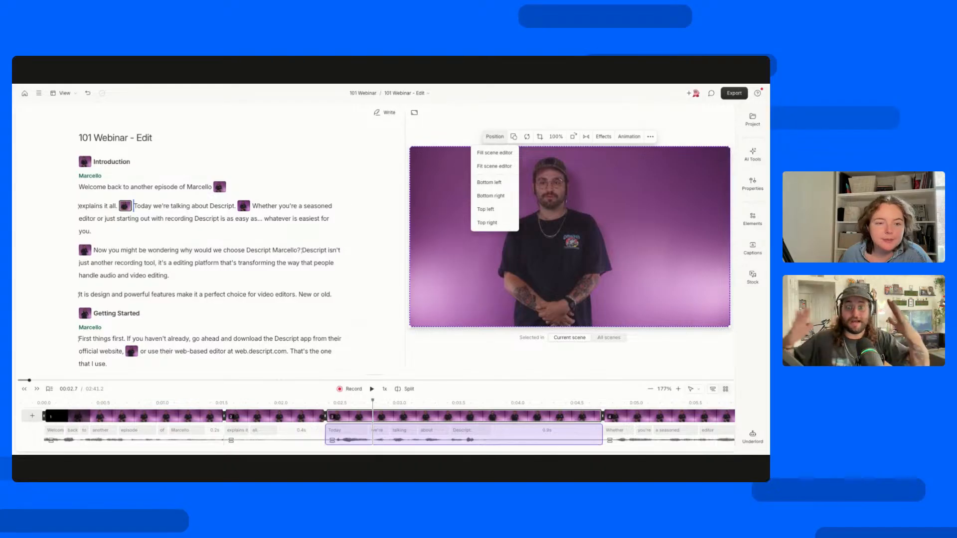
left_click(515, 137)
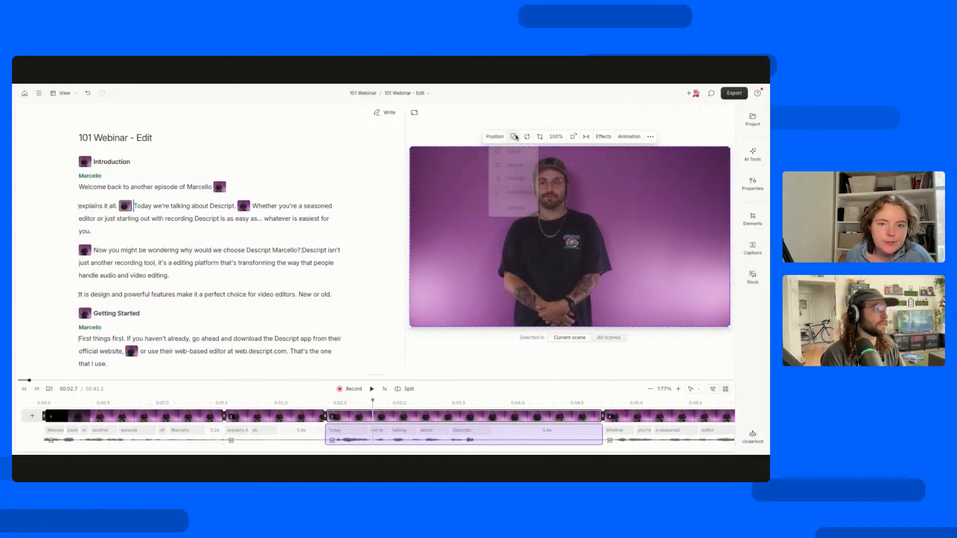
left_click(525, 137)
left_click(526, 137)
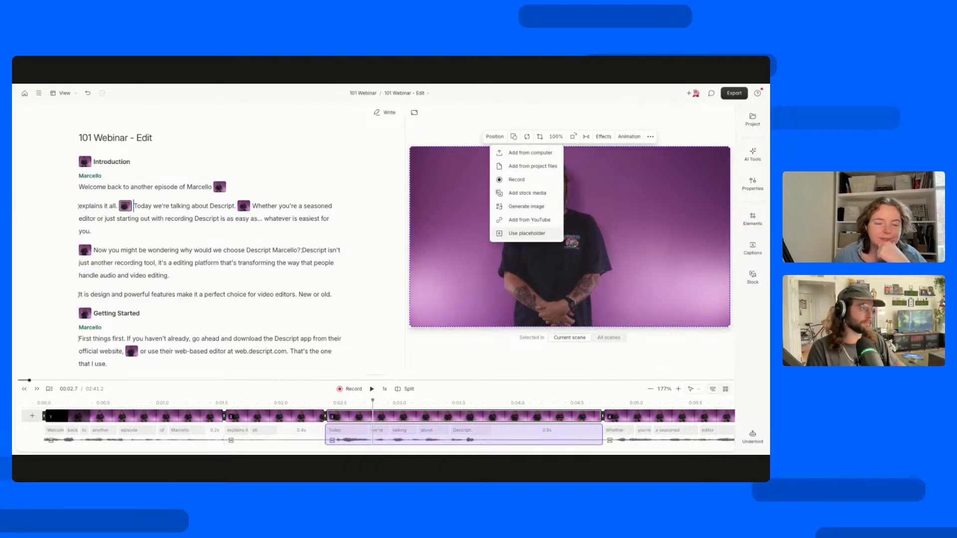
right_click(625, 188)
Add a Color adjustments effect to the presenter's video layer and return to its list of effects.
left_click(605, 141)
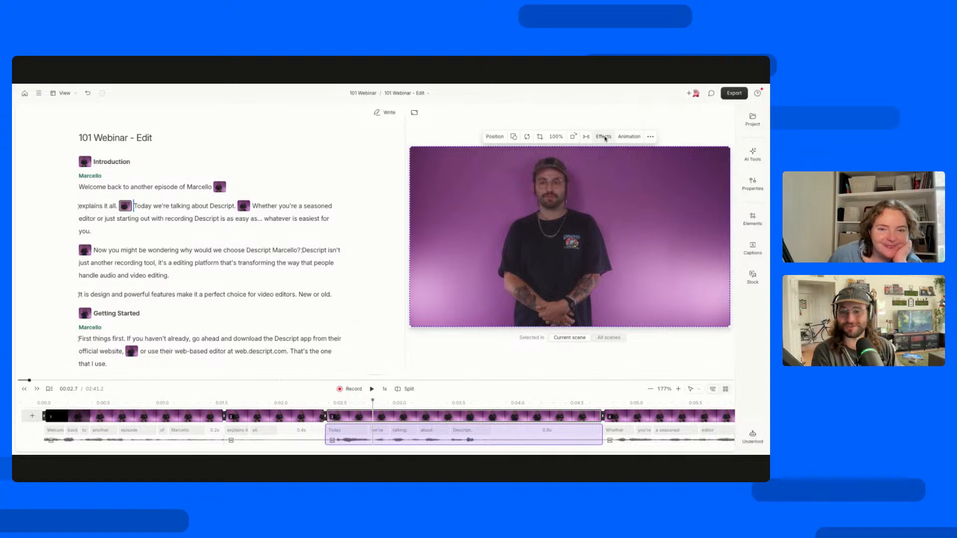
left_click(604, 137)
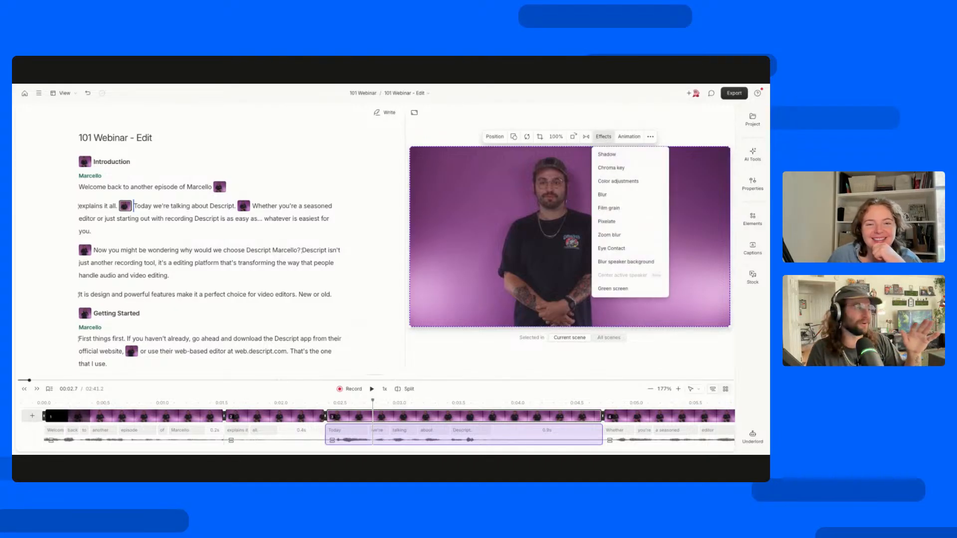
left_click(604, 137)
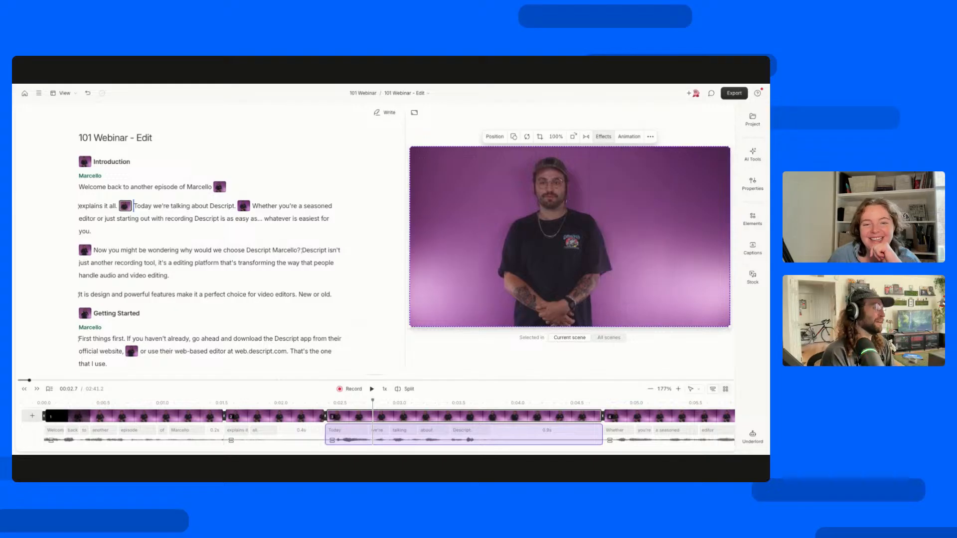
left_click(604, 137)
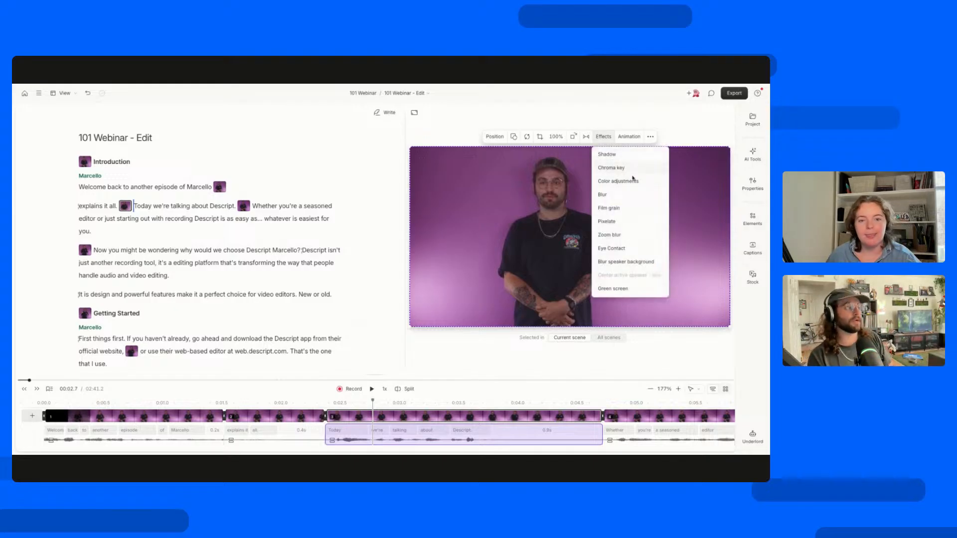
left_click(634, 187)
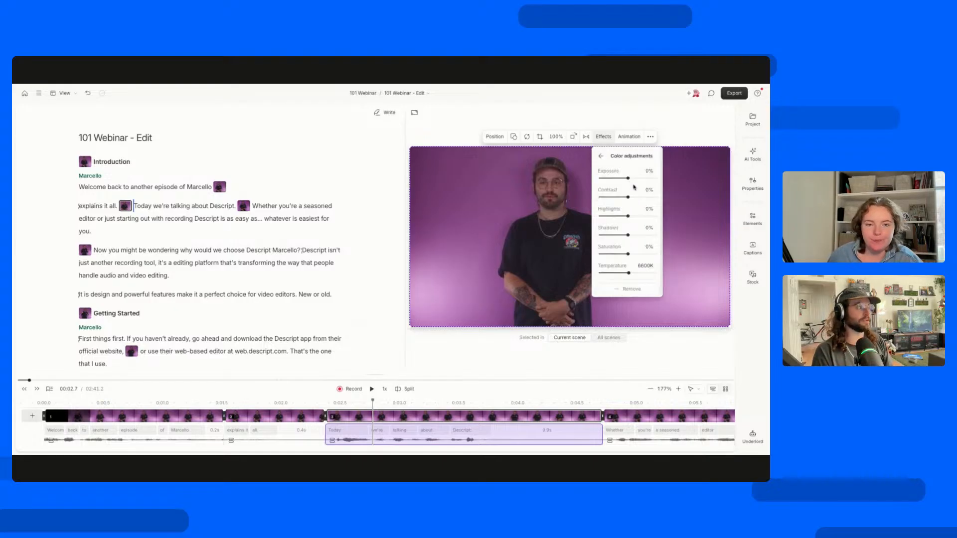
mouse_move(628, 178)
left_mouse_down()
mouse_move(648, 178)
mouse_move(628, 178)
left_mouse_up()
left_click(601, 156)
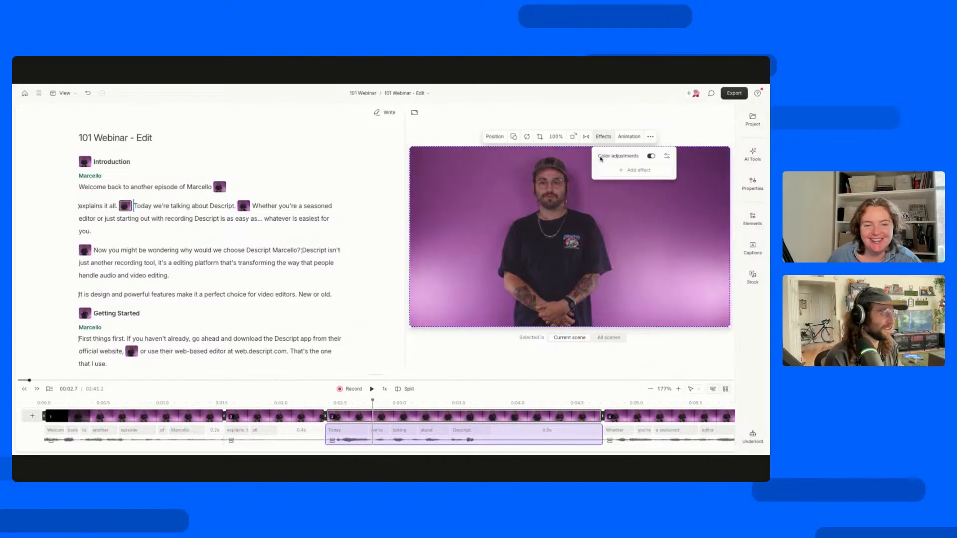
Look through the other effects and the animation options available for the video layer.
left_click(648, 171)
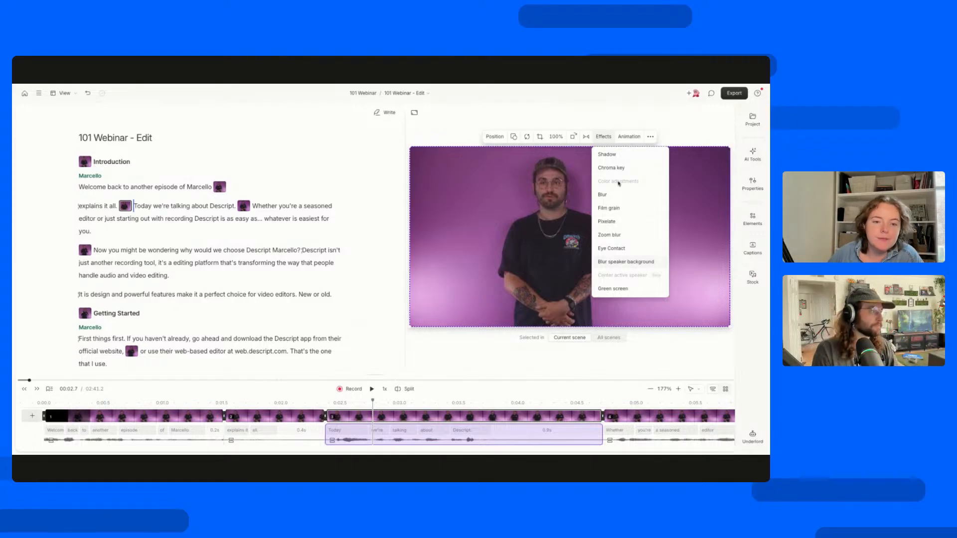
left_click(630, 142)
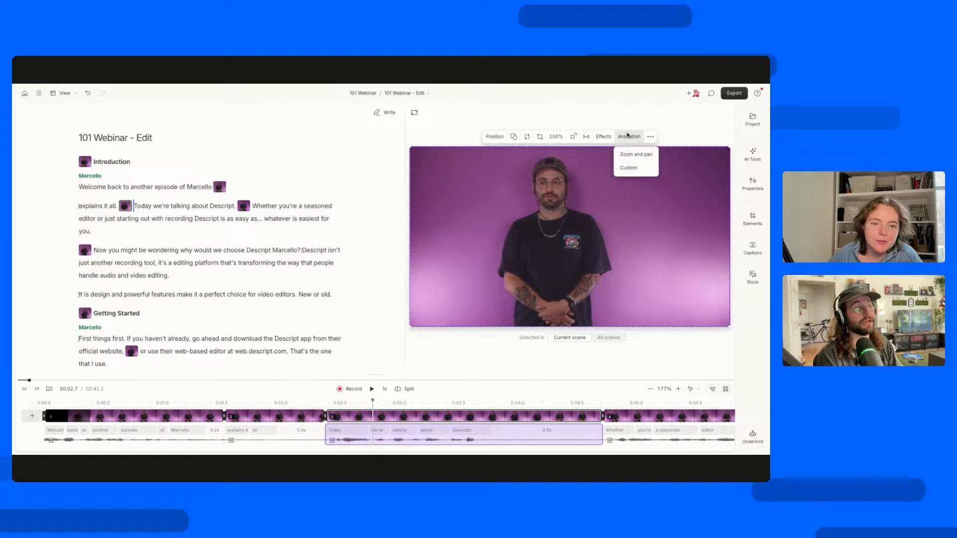
left_click(606, 189)
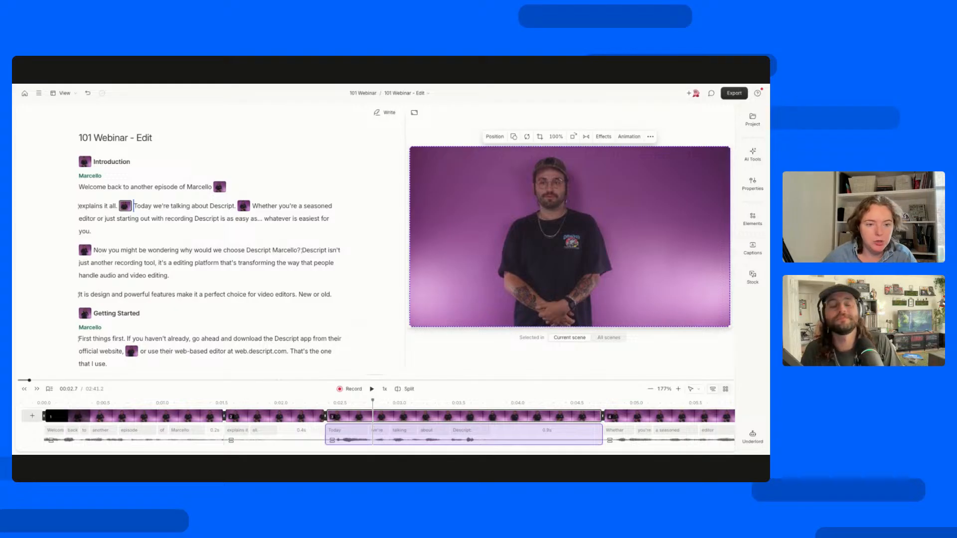
Open the 101 Webinar - Main composition and check the editing options for the Descript logo and the captions.
left_click(405, 93)
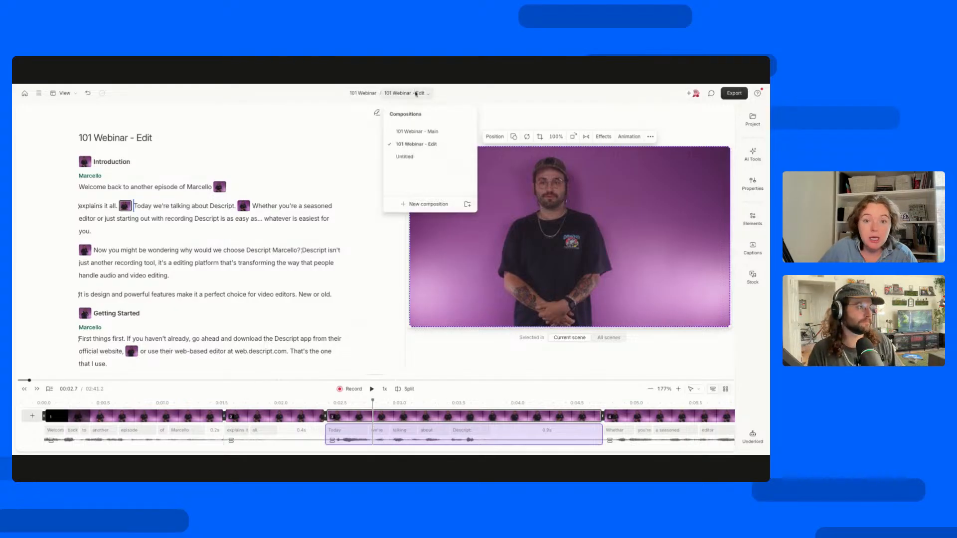
left_click(415, 131)
left_click(649, 209)
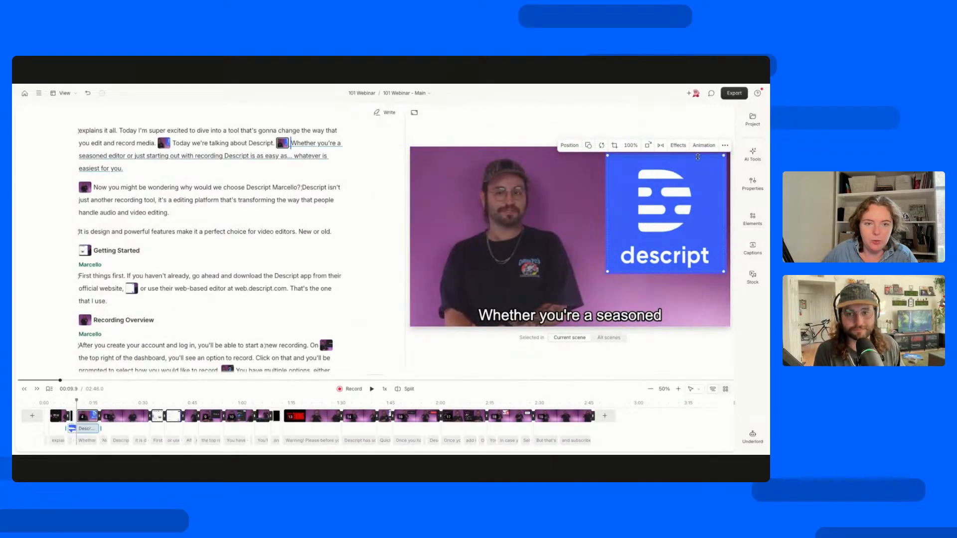
left_click(576, 322)
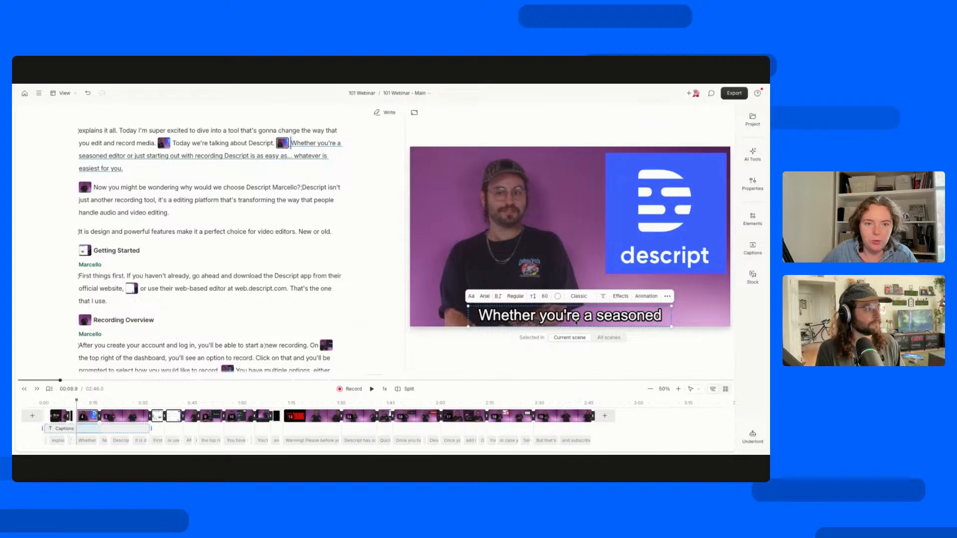
Change the shape of the Descript logo layer to a circle.
left_click(663, 211)
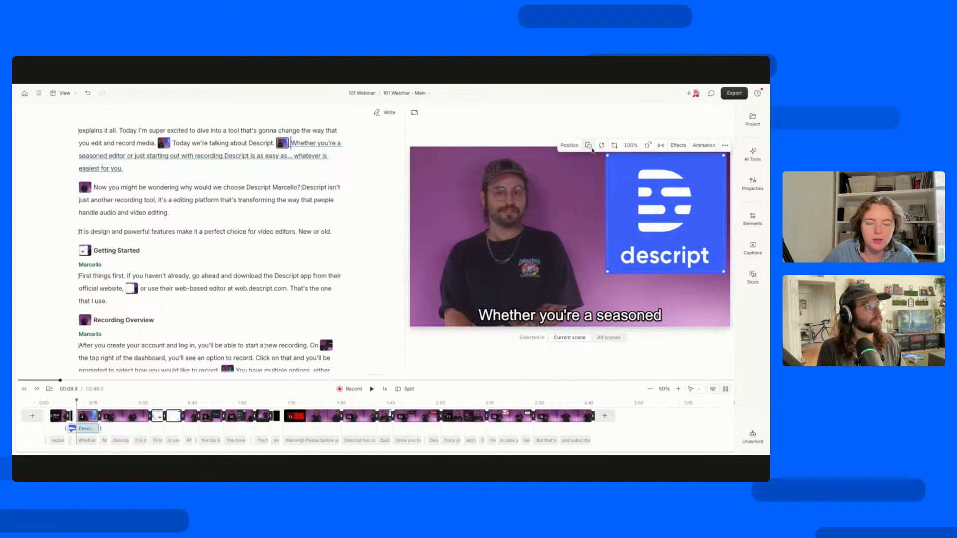
left_click(588, 146)
left_click(603, 188)
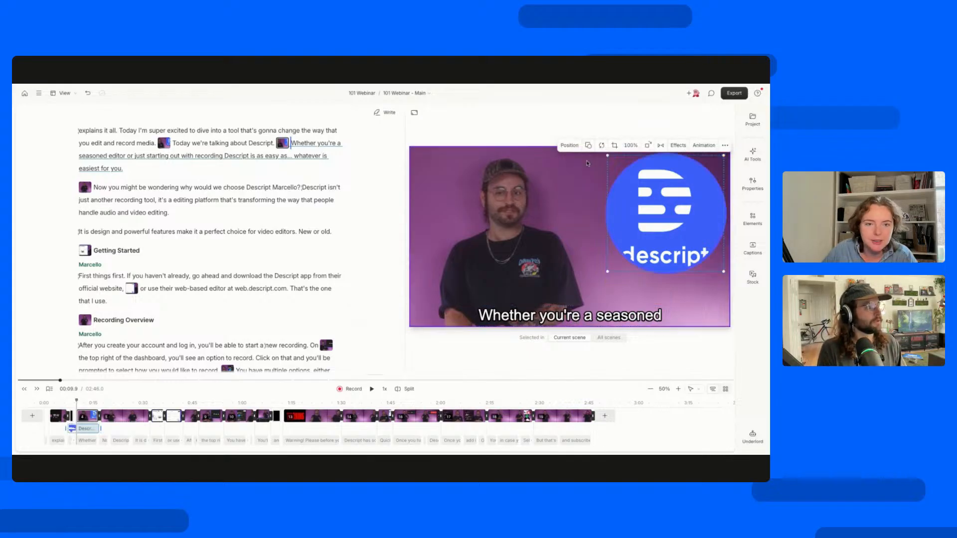
Look through the captions layer's font, weight and fill color options.
left_click(536, 318)
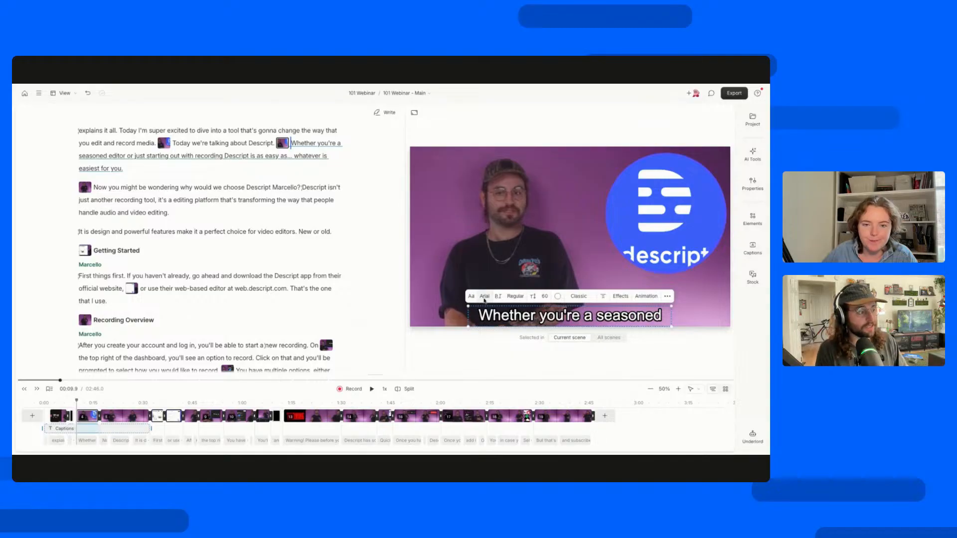
left_click(485, 297)
left_click(514, 300)
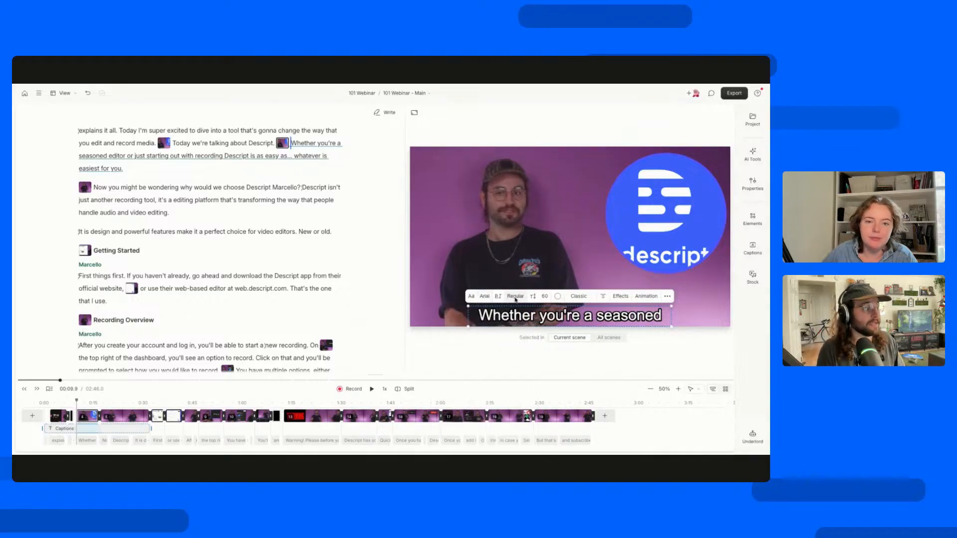
left_click(558, 297)
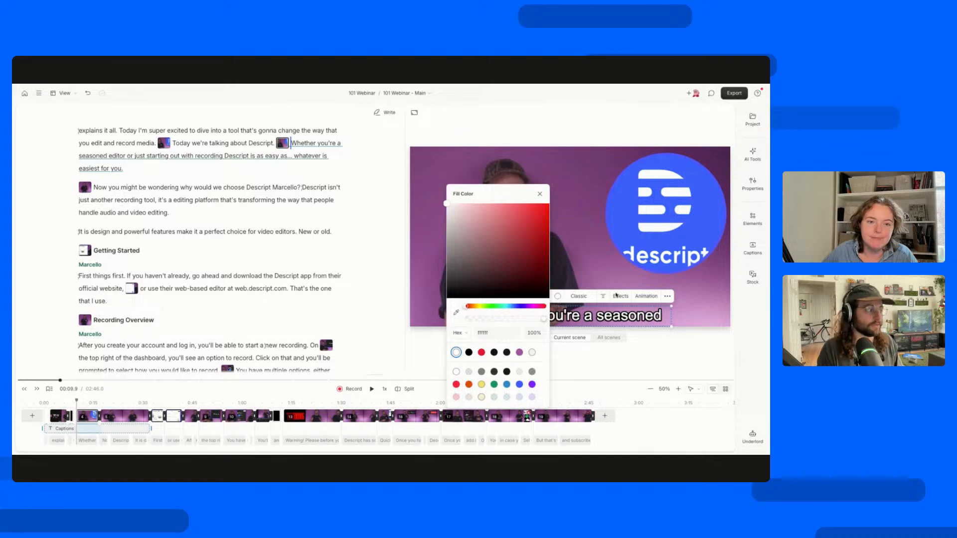
key("Escape")
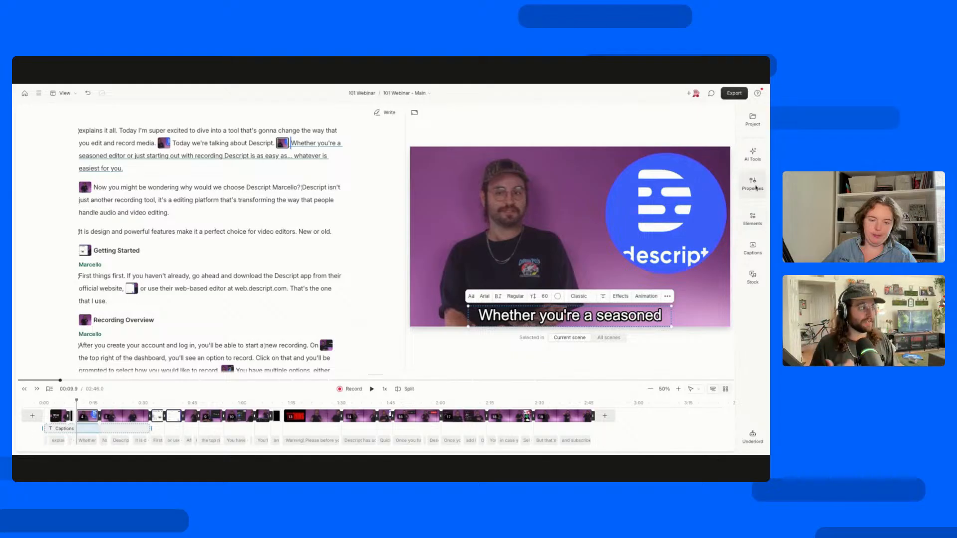
Compare the full properties of the captions layer with those of the Descript logo layer.
left_click(753, 184)
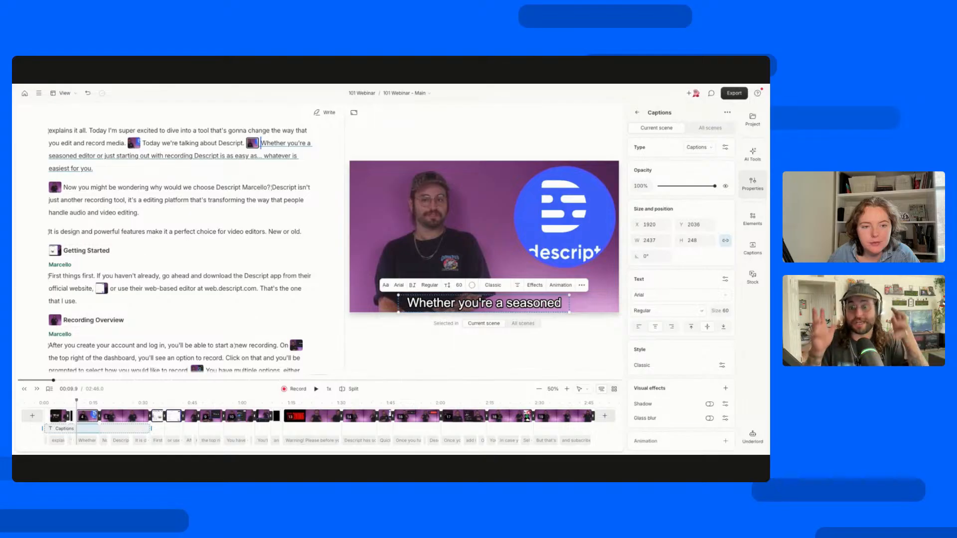
left_click(560, 209)
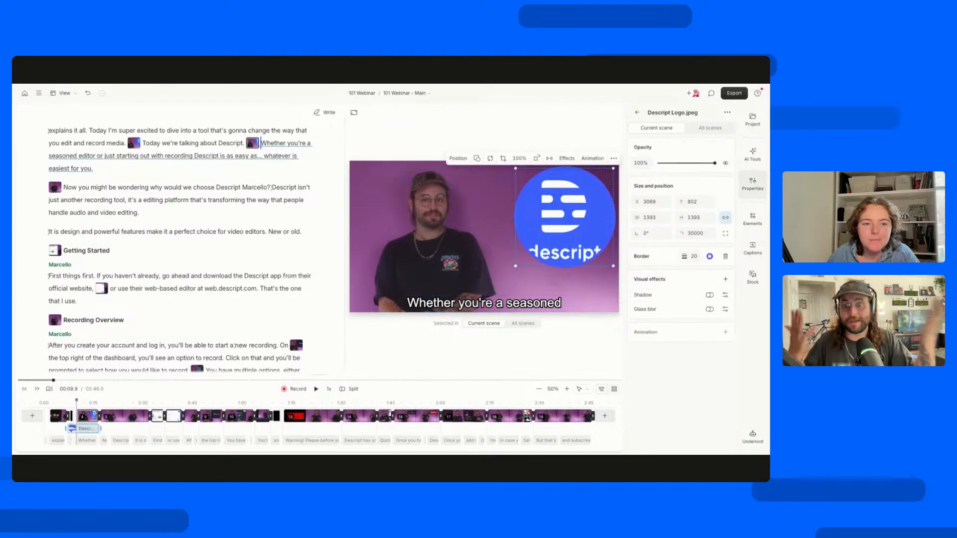
left_click(459, 307)
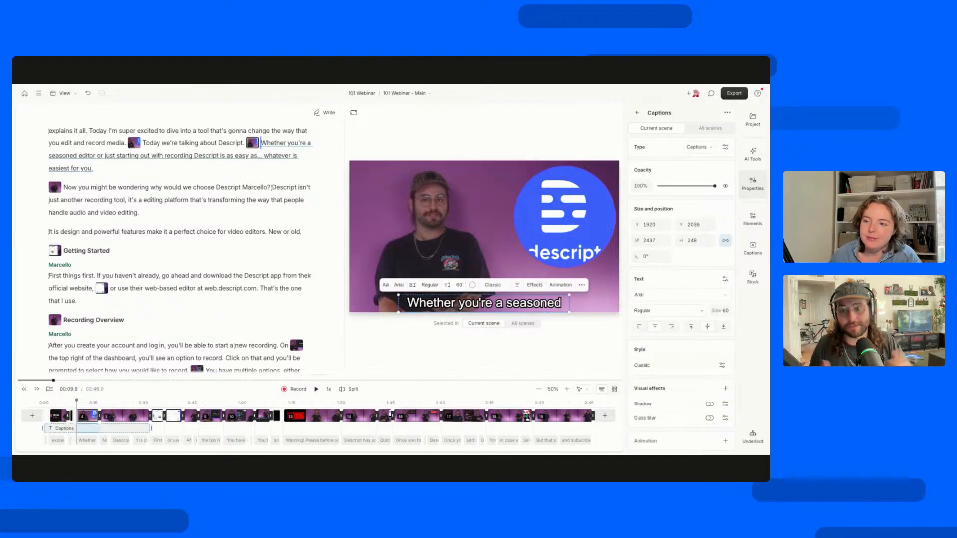
left_click(753, 181)
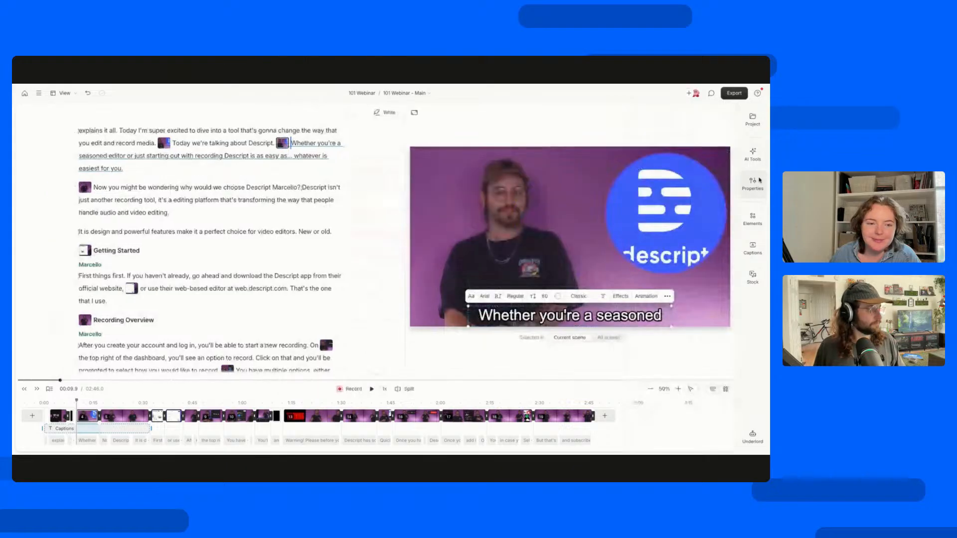
Undo the logo's shape change and return to the 101 Webinar - Edit composition.
left_click(693, 215)
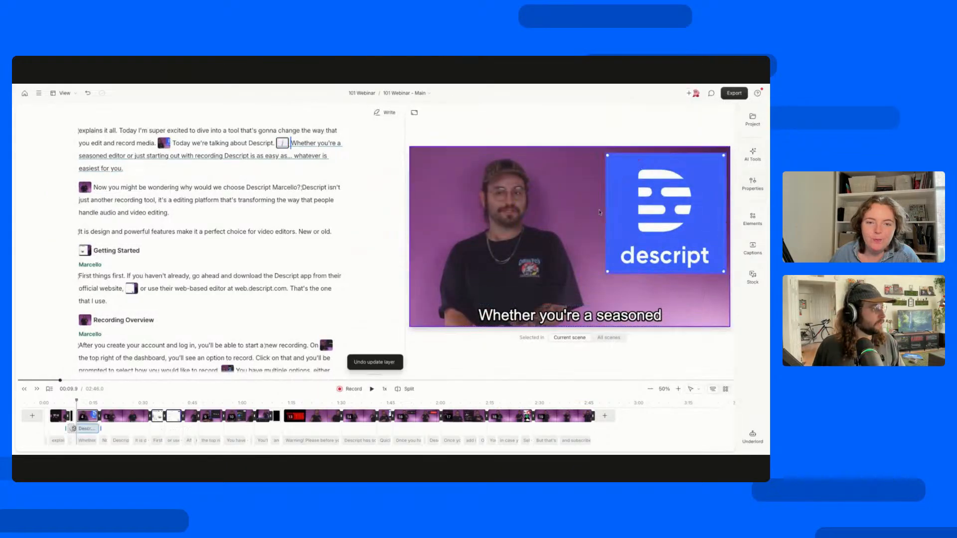
left_click(405, 93)
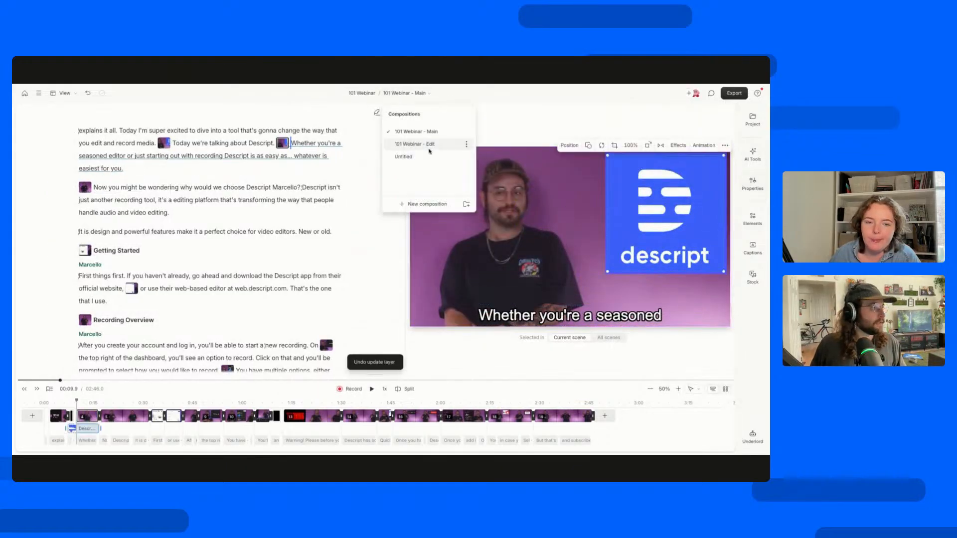
left_click(415, 144)
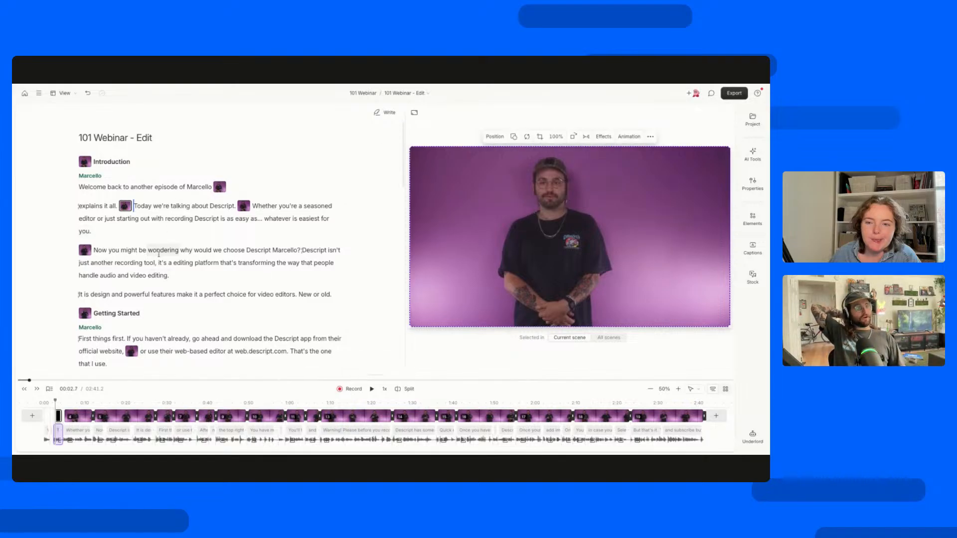
Check the layouts of the Introduction scene and the scene that follows it in the script.
left_click(179, 186)
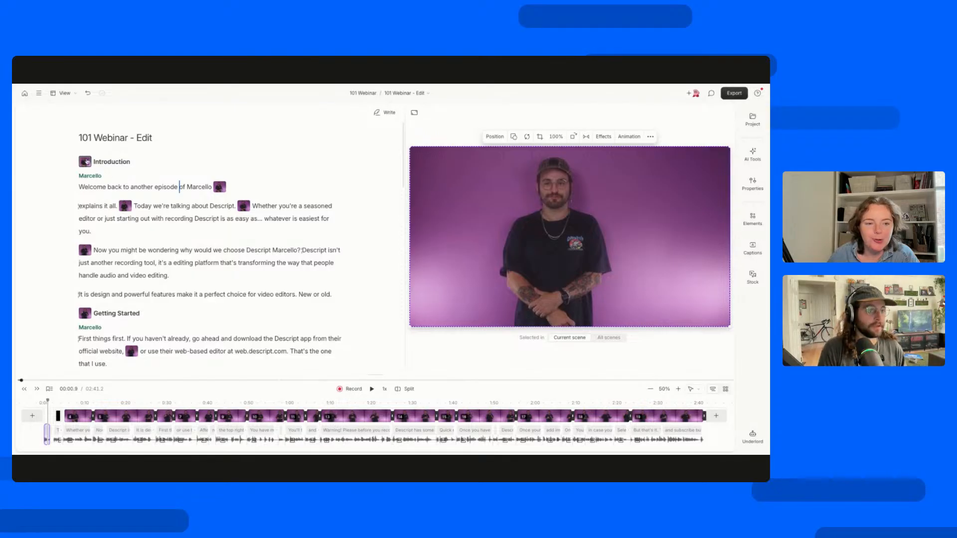
left_click(85, 162)
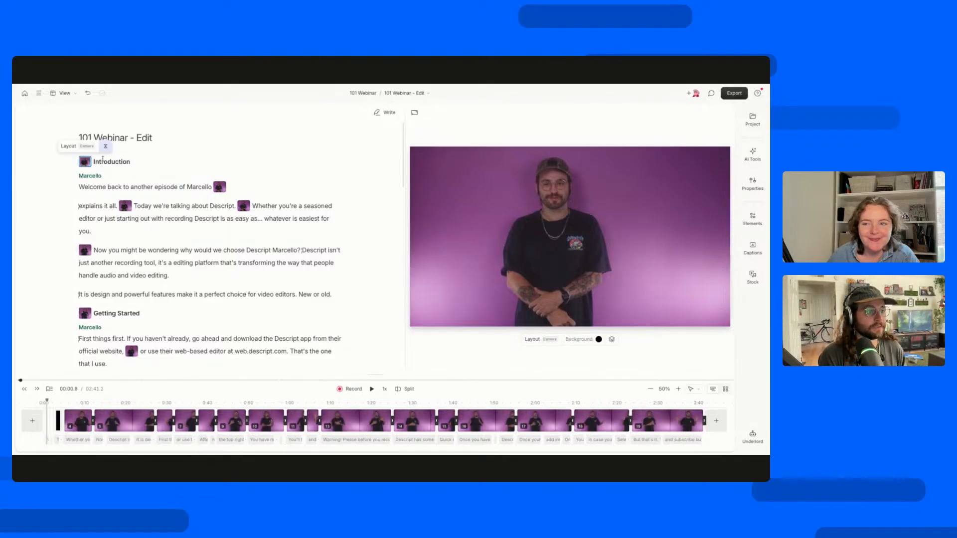
left_click(220, 187)
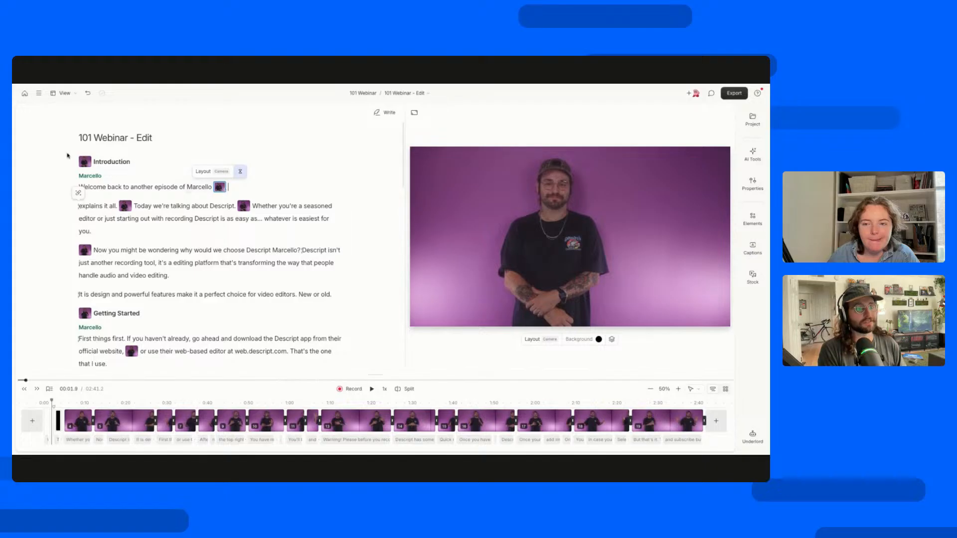
Apply the Medium Intro Overlay variant of the Intro layout to the Introduction scene.
left_click(85, 163)
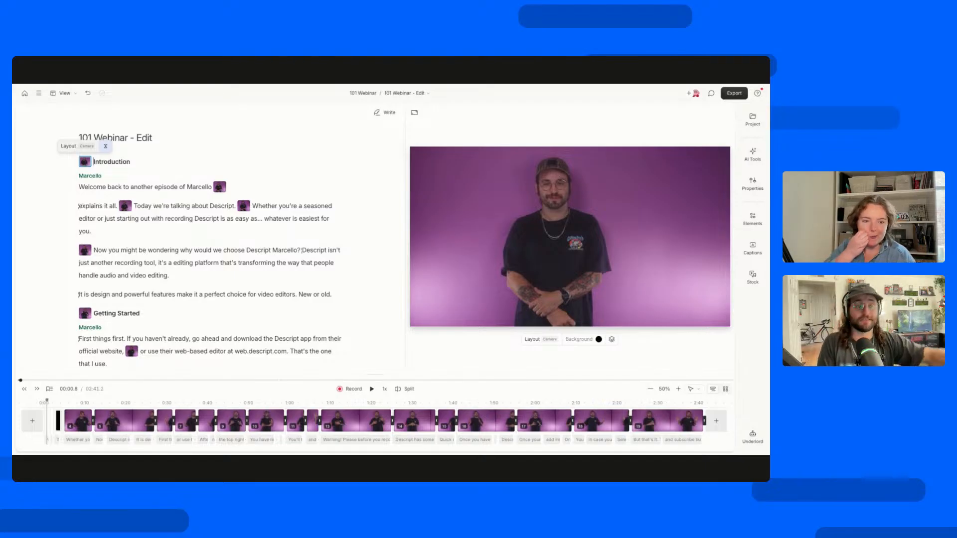
left_click(77, 150)
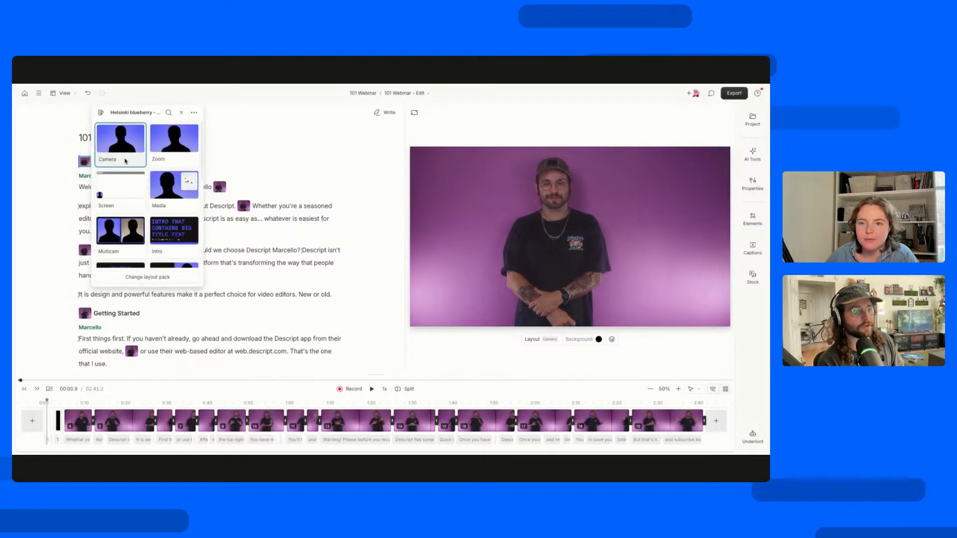
scroll(150, 165, "down", 2)
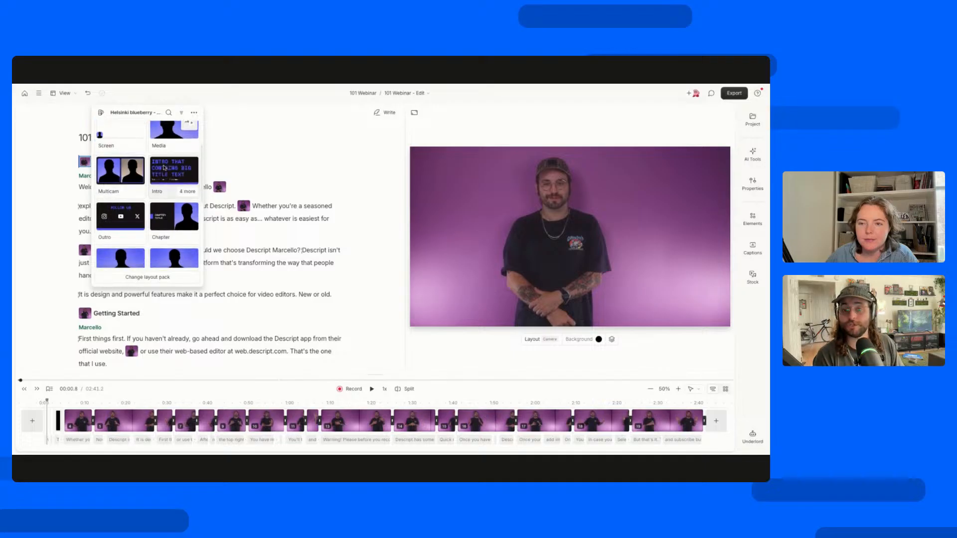
left_click(191, 193)
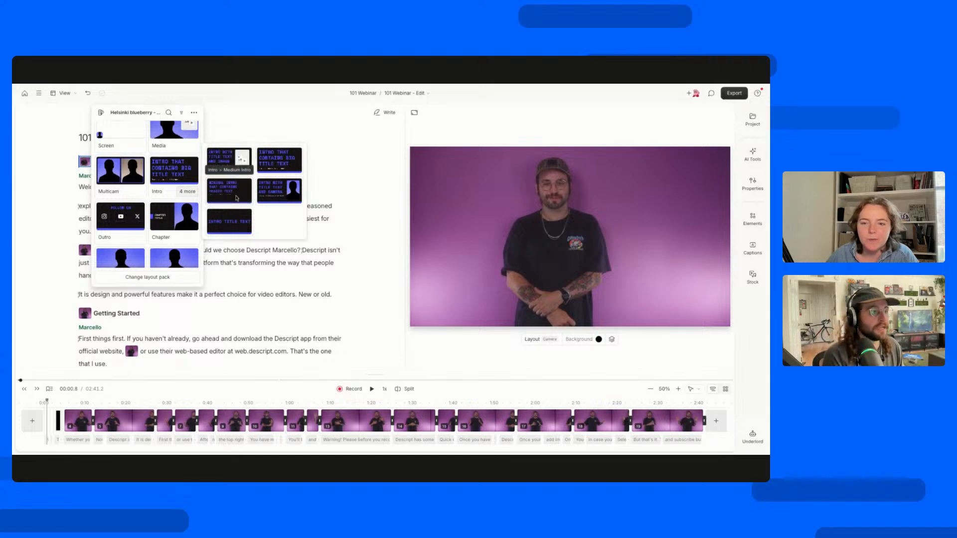
left_click(296, 195)
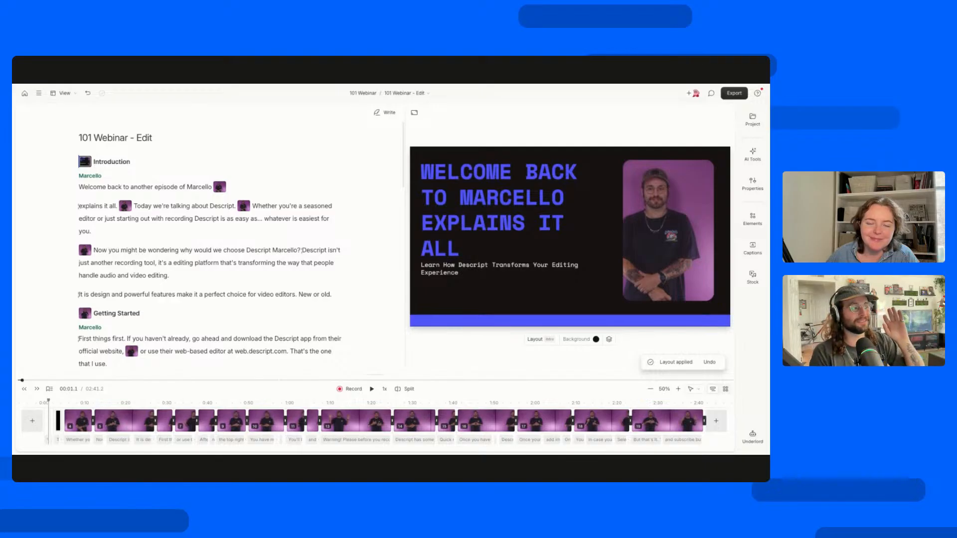
Inspect the intro scene's title and subtitle text layers and look over the available elements.
left_click(496, 243)
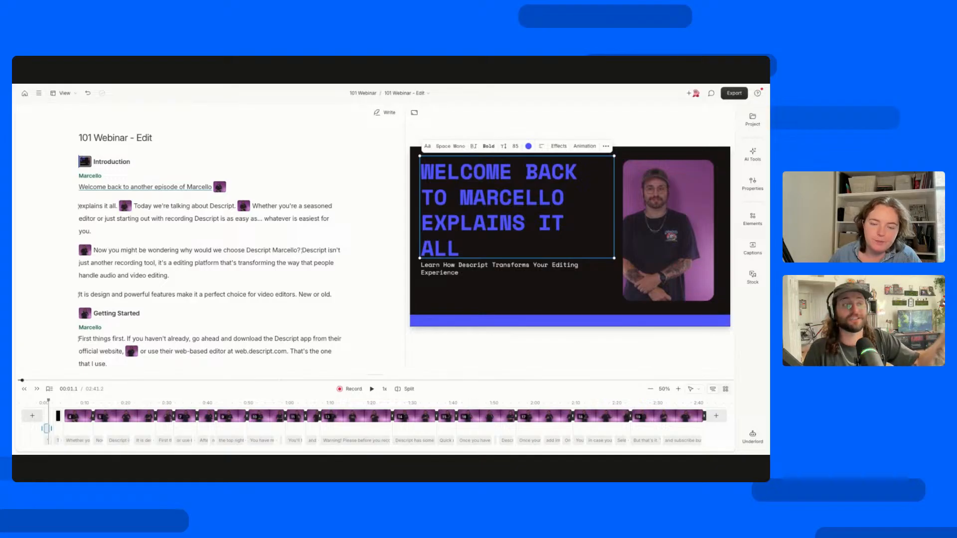
left_click(473, 272)
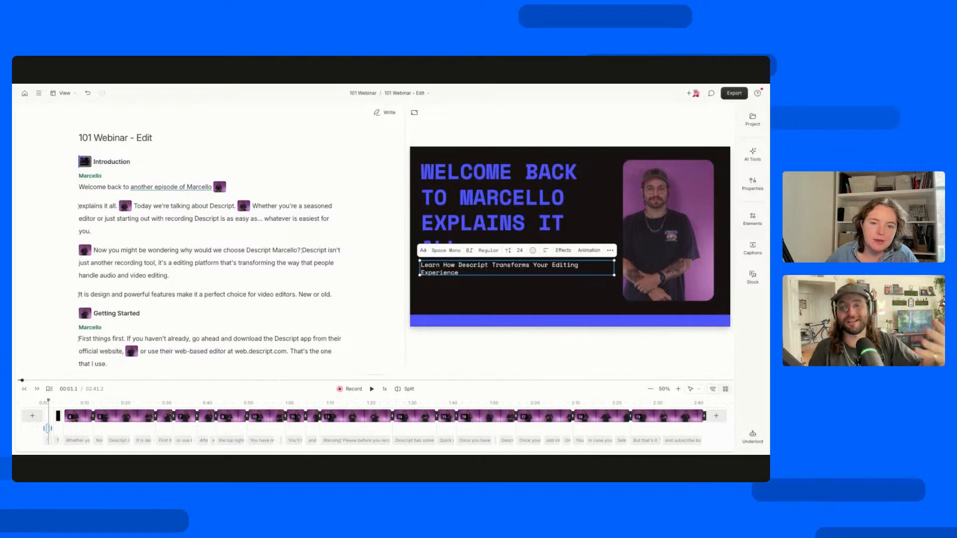
left_click(483, 188)
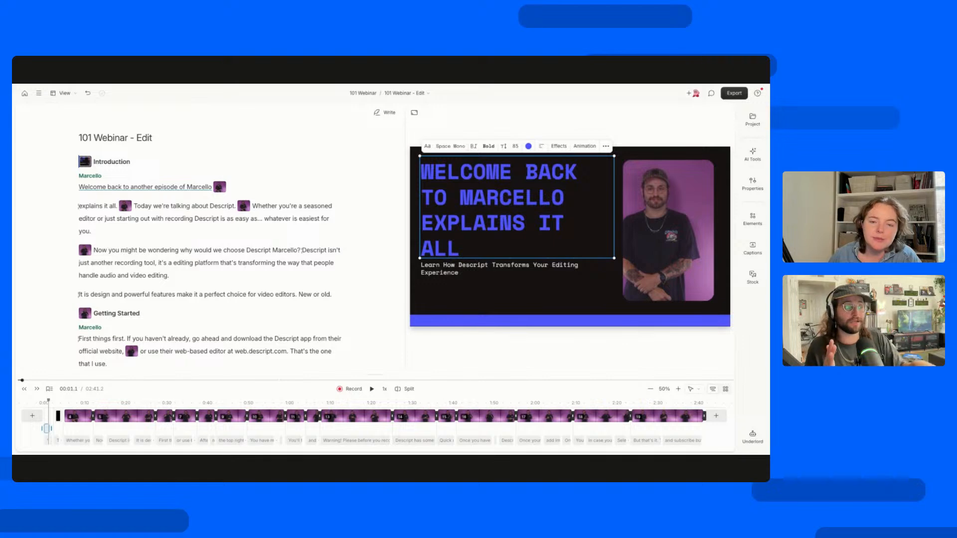
left_click(753, 219)
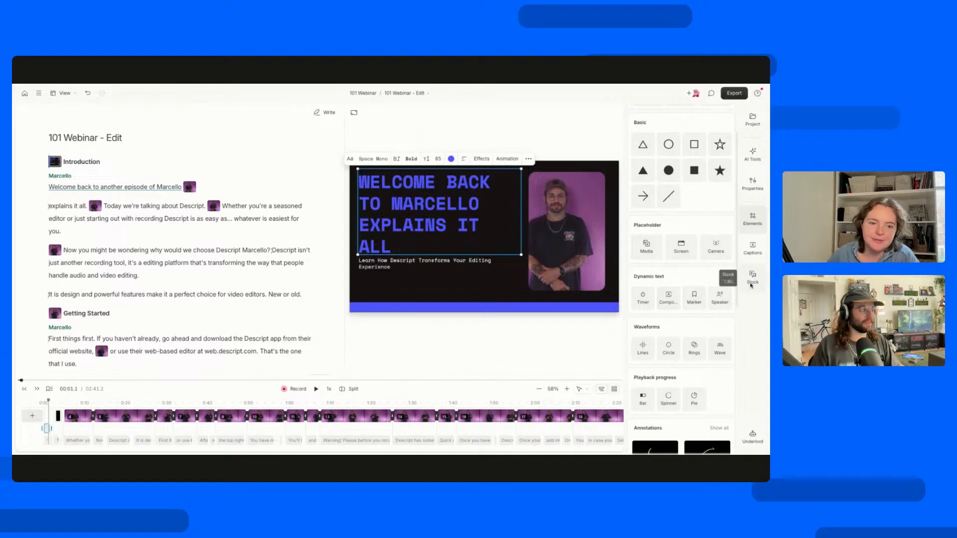
left_click(752, 219)
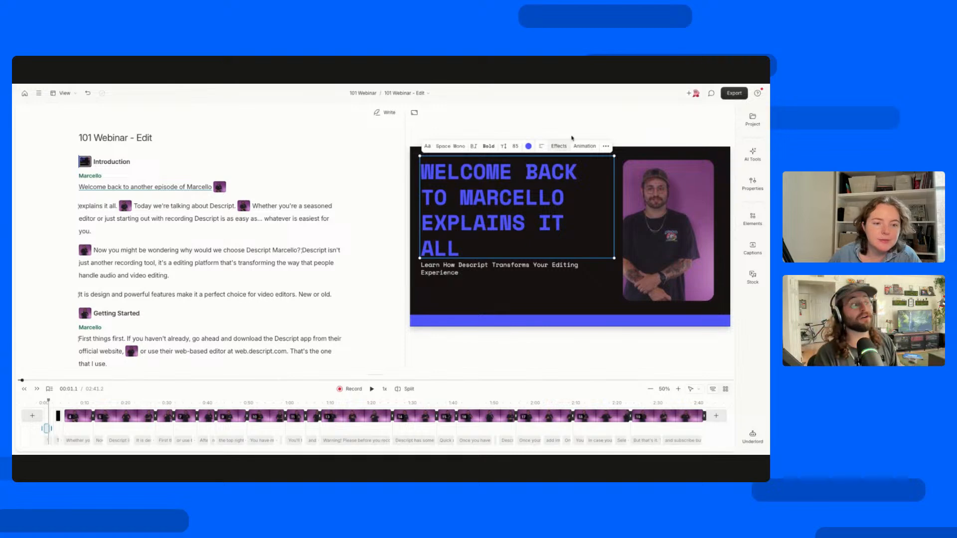
Set the intro title's fill color to the purple sampled from the presenter's video background.
left_click(528, 147)
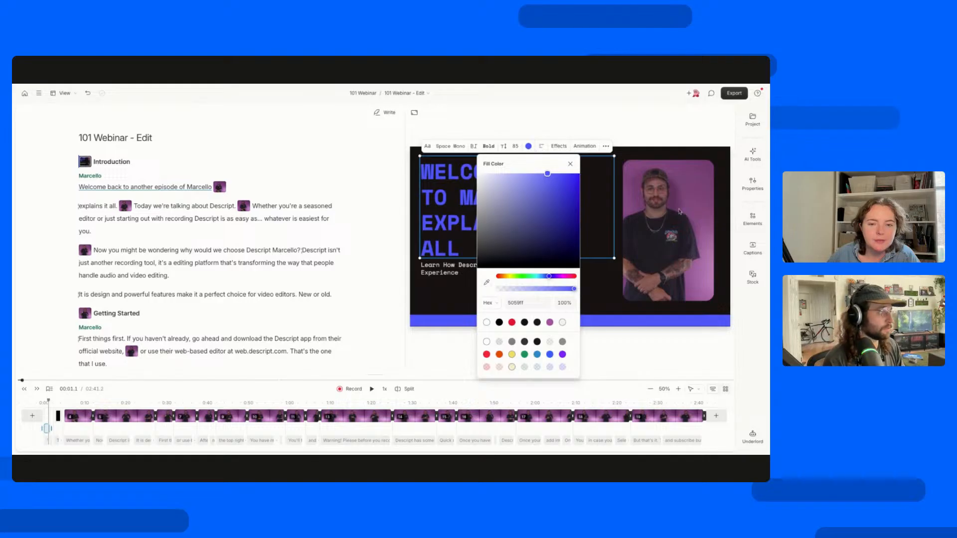
left_click(695, 200)
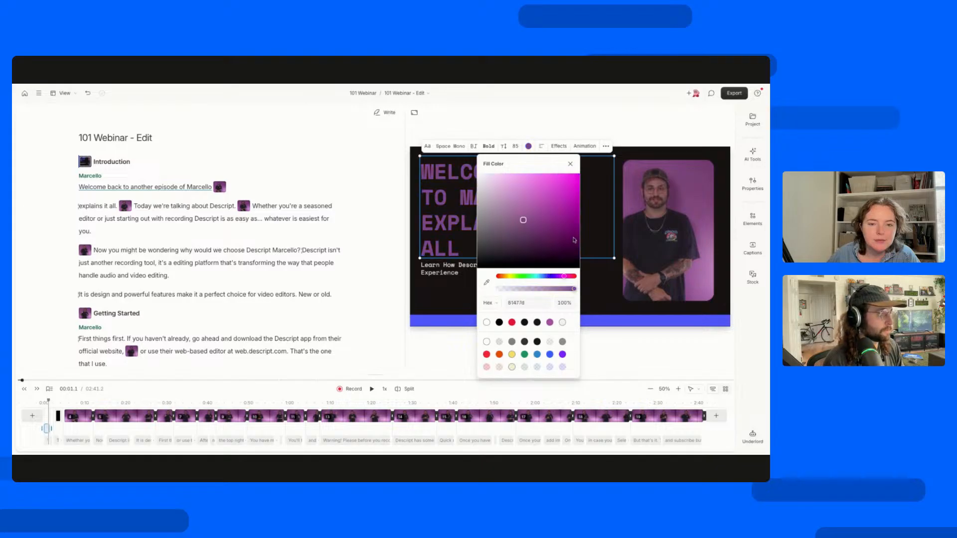
left_click(632, 172)
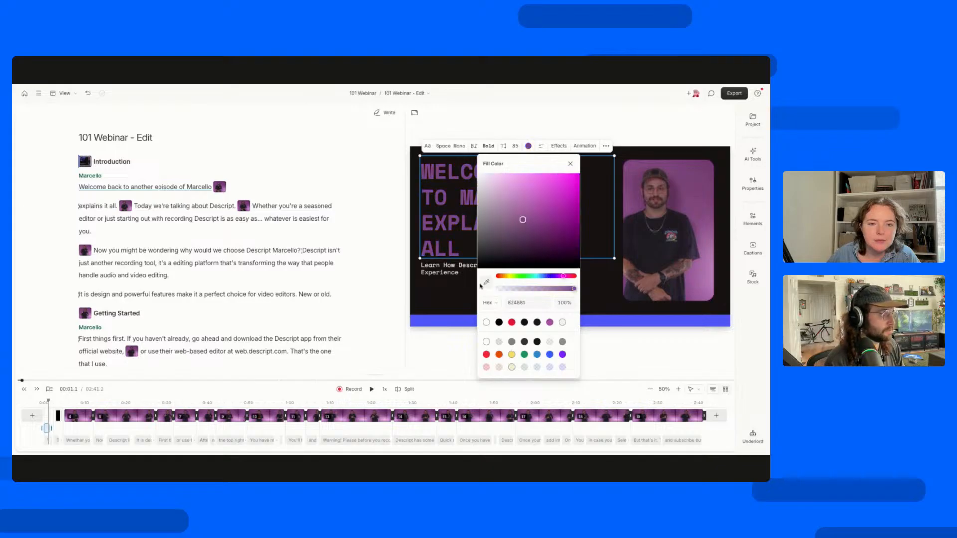
left_click(486, 282)
left_click(705, 238)
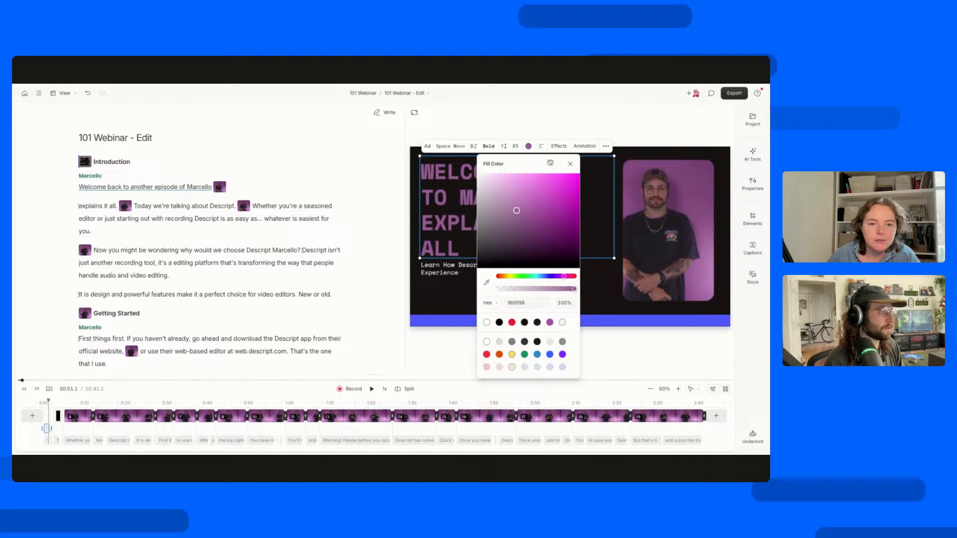
left_click(570, 165)
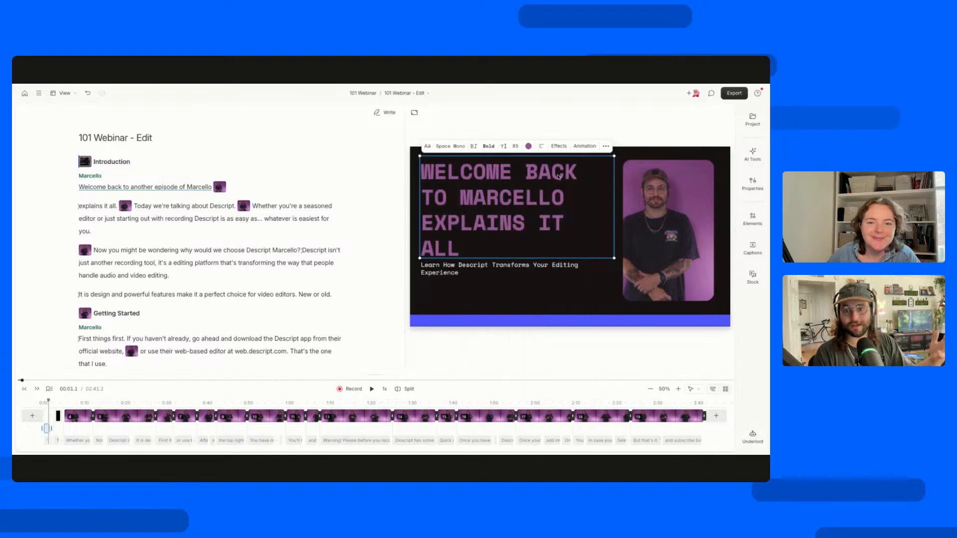
Set the fill color of the bar along the intro scene's lower edge to the saved purple 9b5f98.
left_click(501, 320)
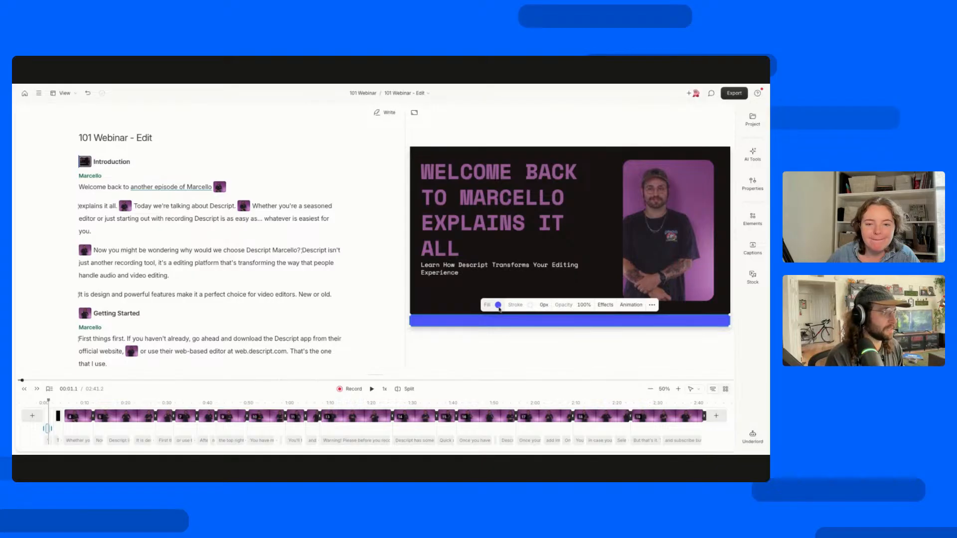
left_click(498, 305)
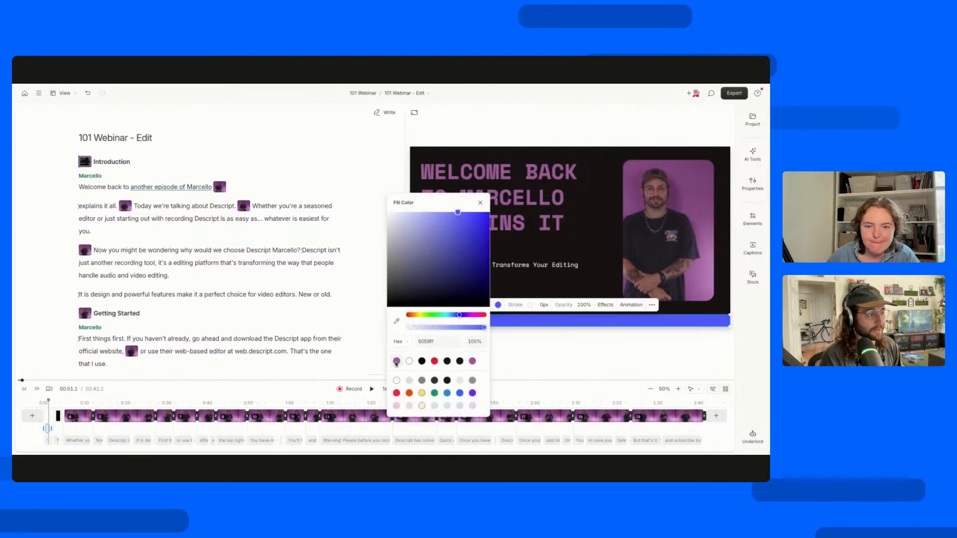
left_click(396, 361)
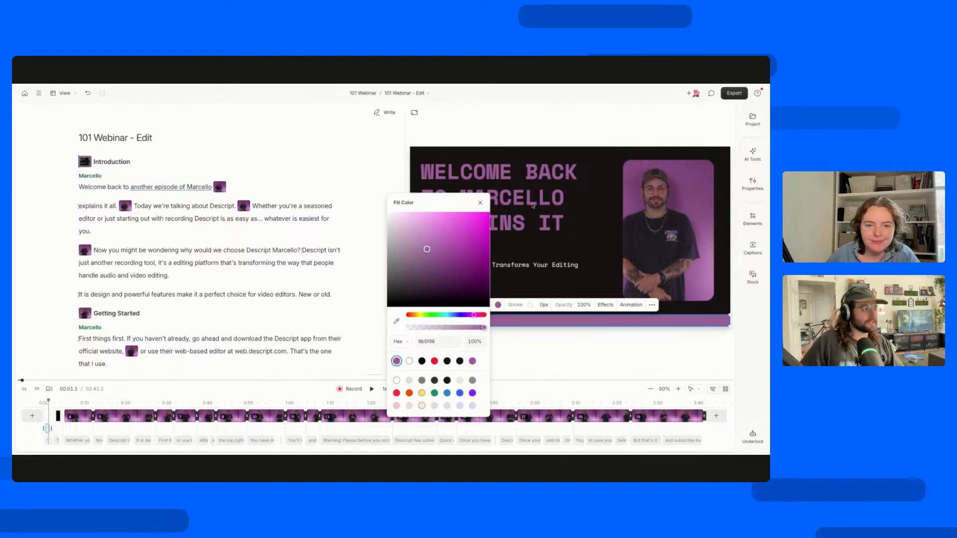
left_click(494, 141)
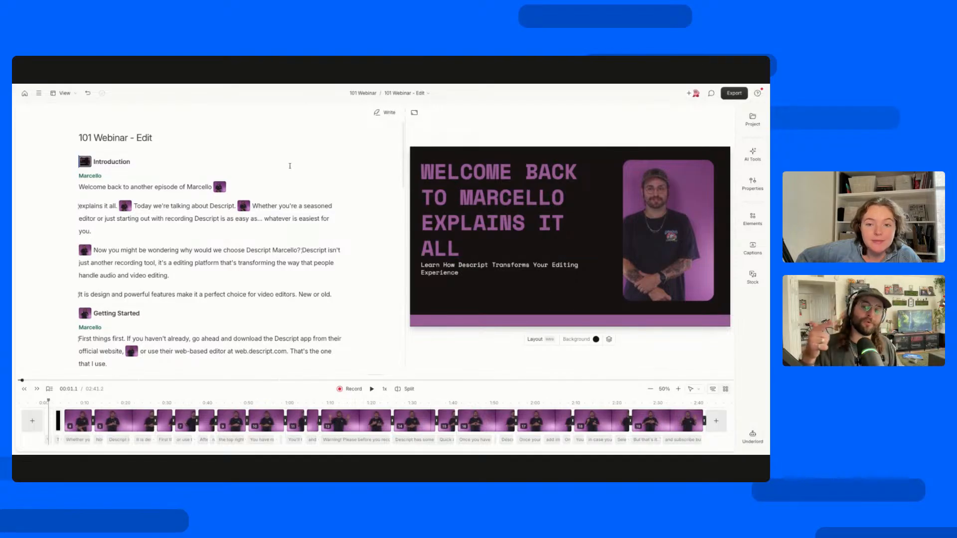
Apply the Camera layout to the short "explains it all" scene that follows the intro.
left_click(218, 187)
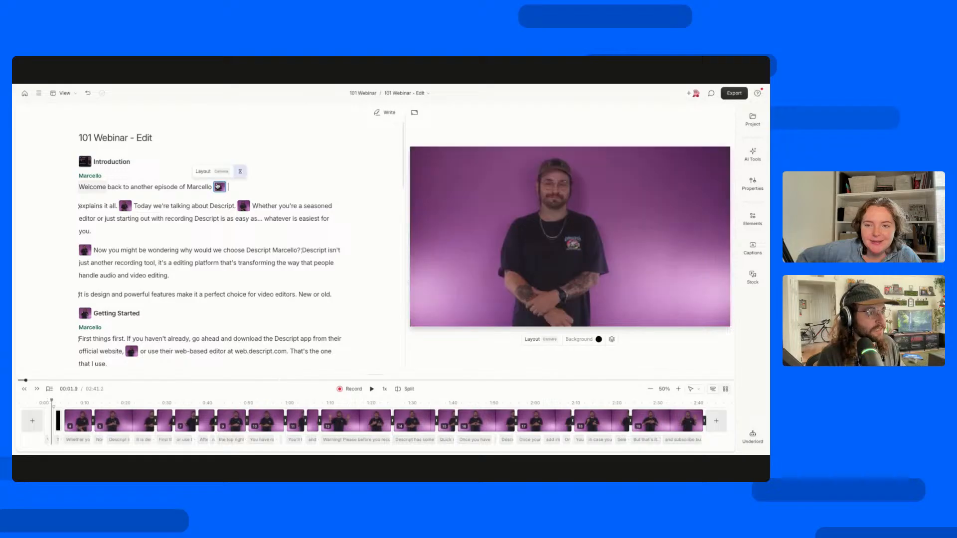
left_click(214, 173)
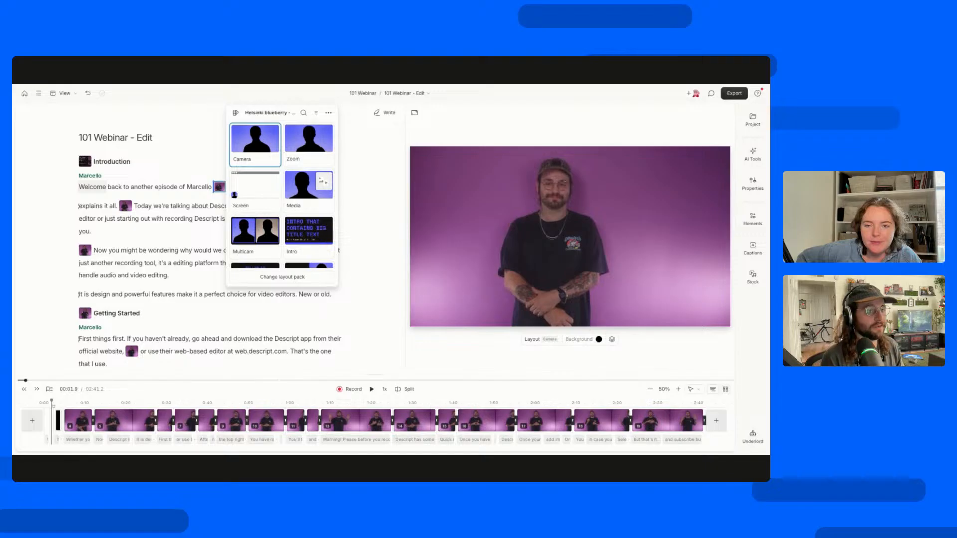
left_click(152, 208)
double_click(220, 189)
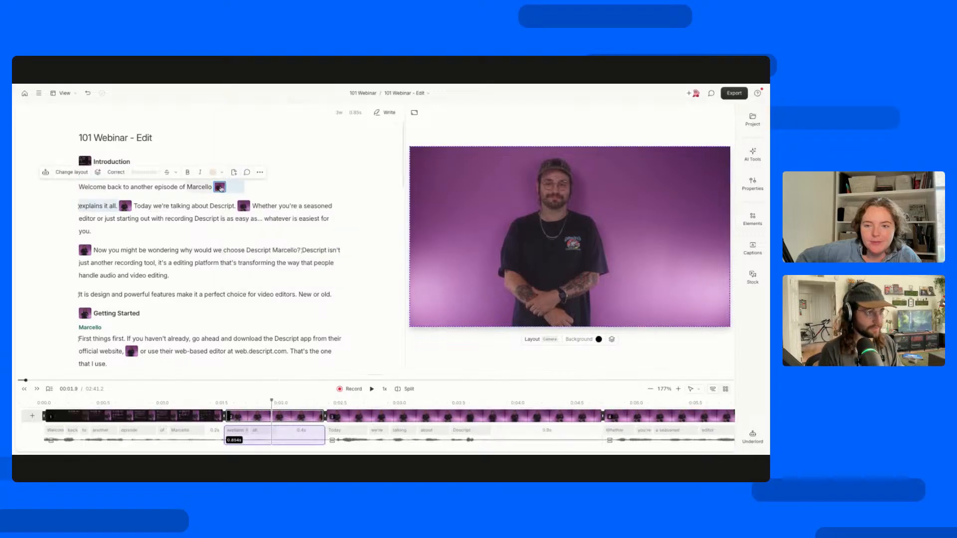
left_click(325, 416)
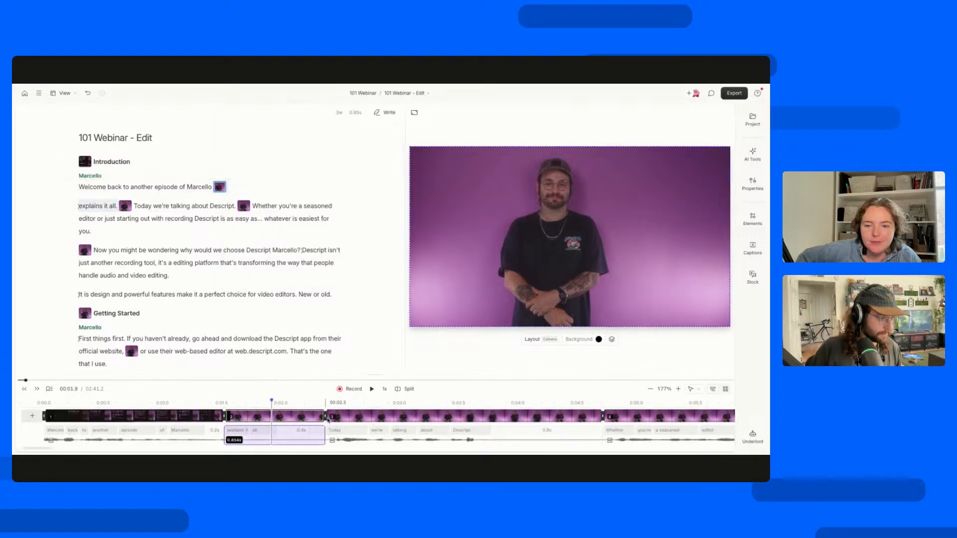
left_click(200, 184)
left_click(220, 187)
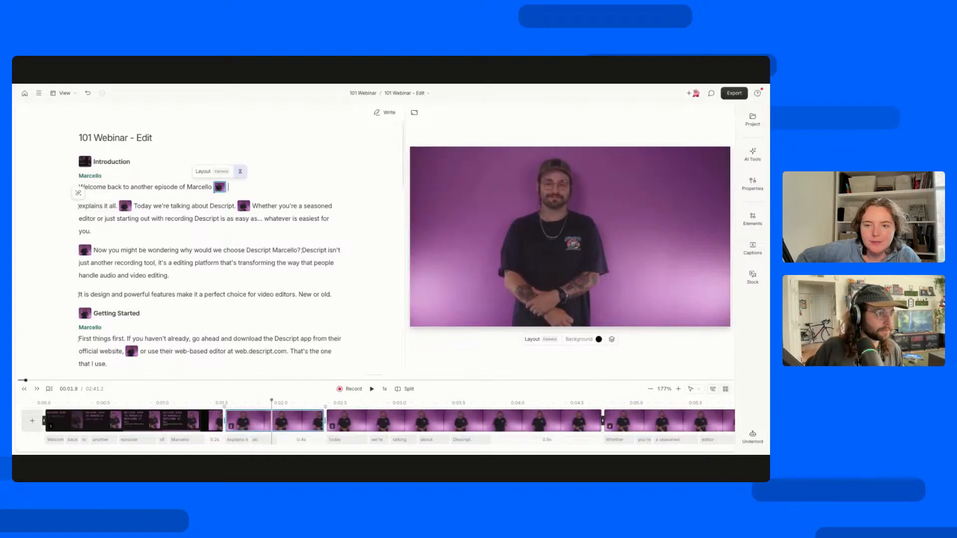
left_click(210, 170)
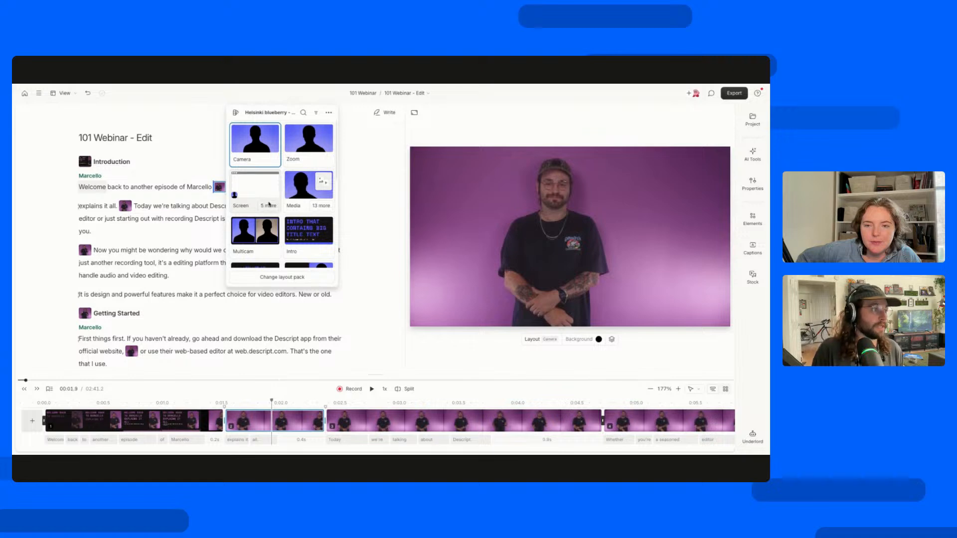
left_click(259, 156)
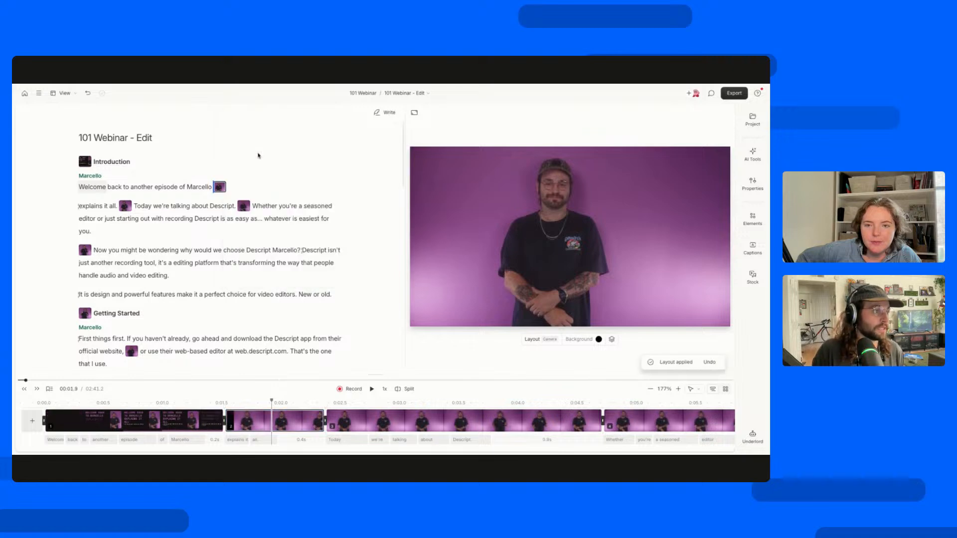
Apply the Media layout to the scene starting at "Today we're talking about Descript.".
left_click(125, 206)
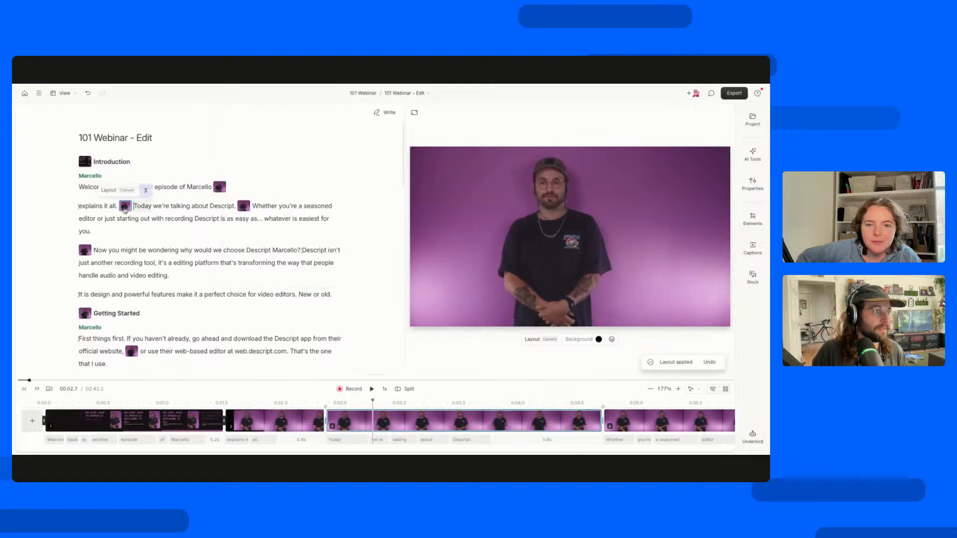
left_click(113, 190)
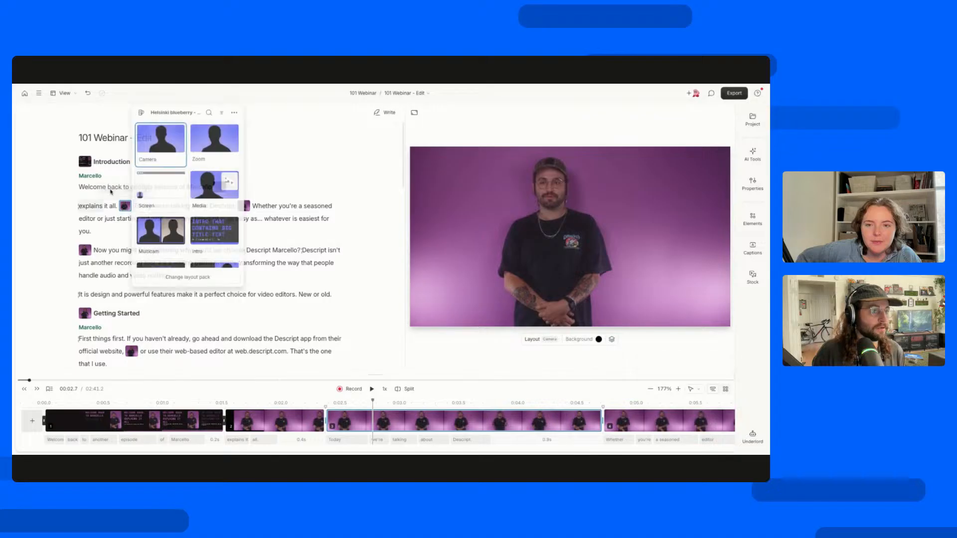
left_click(200, 189)
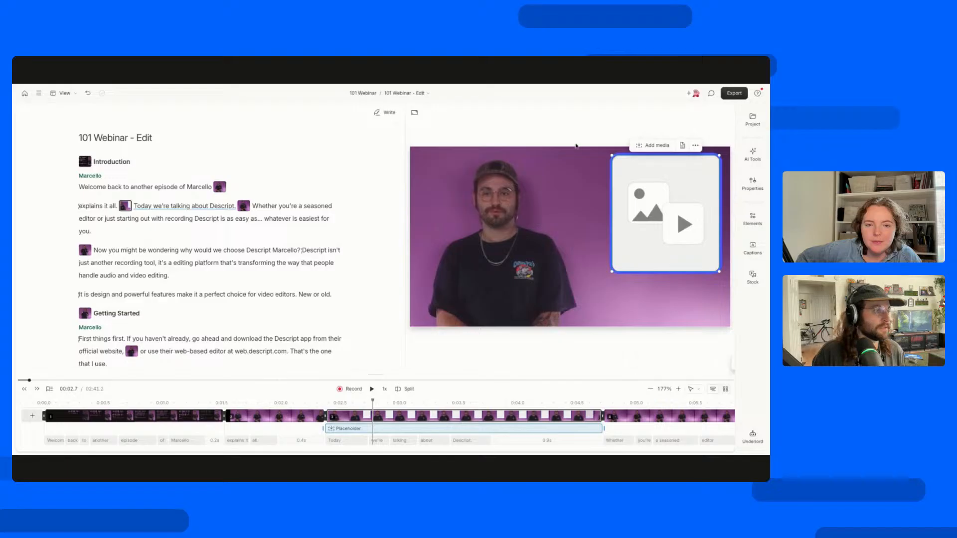
Replace the scene's media placeholder with Descript Logo.jpeg from the Screenshot folder of the project files.
left_click(666, 147)
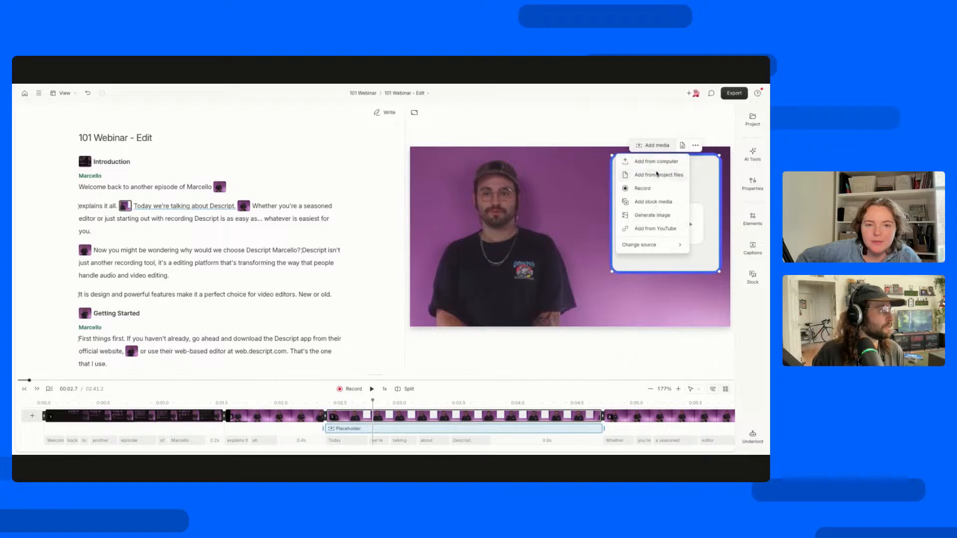
left_click(658, 175)
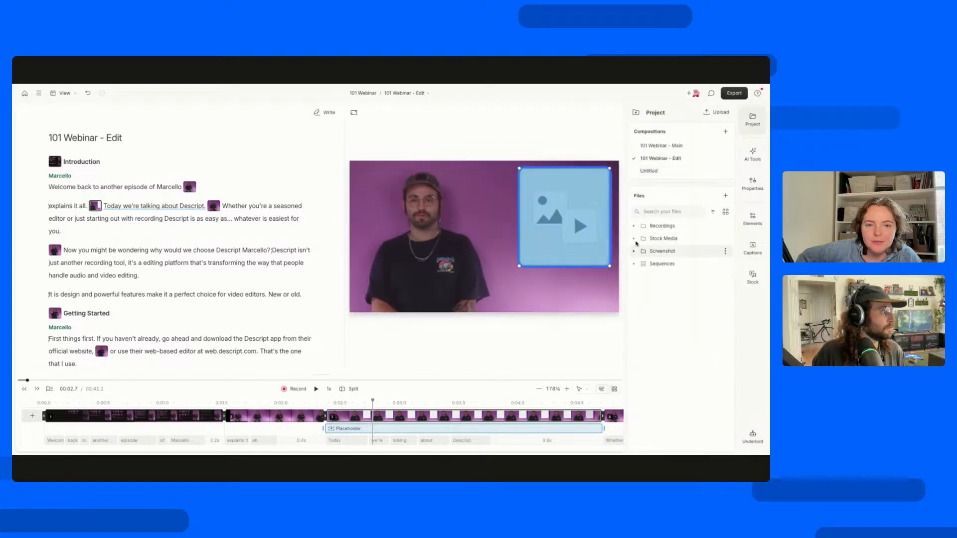
left_click(643, 252)
left_click(658, 268)
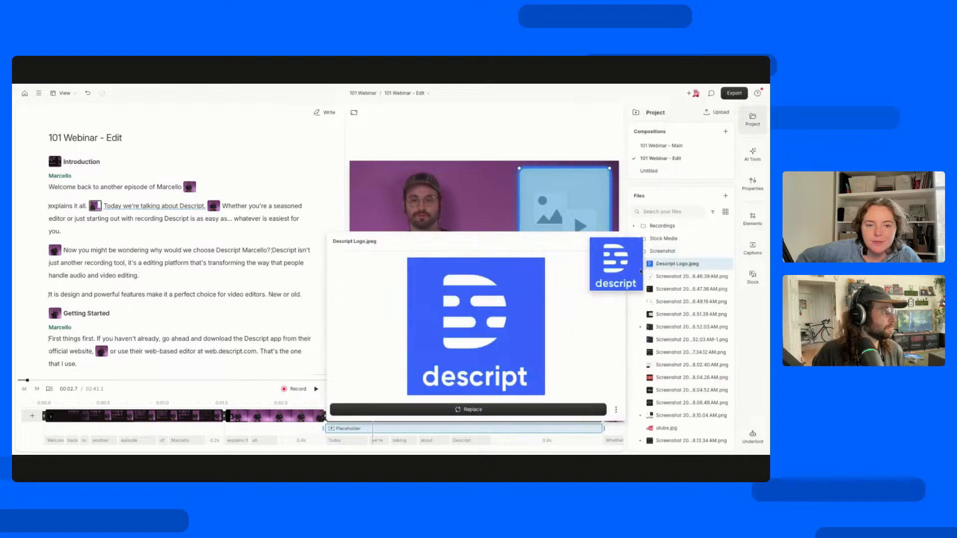
left_click(466, 409)
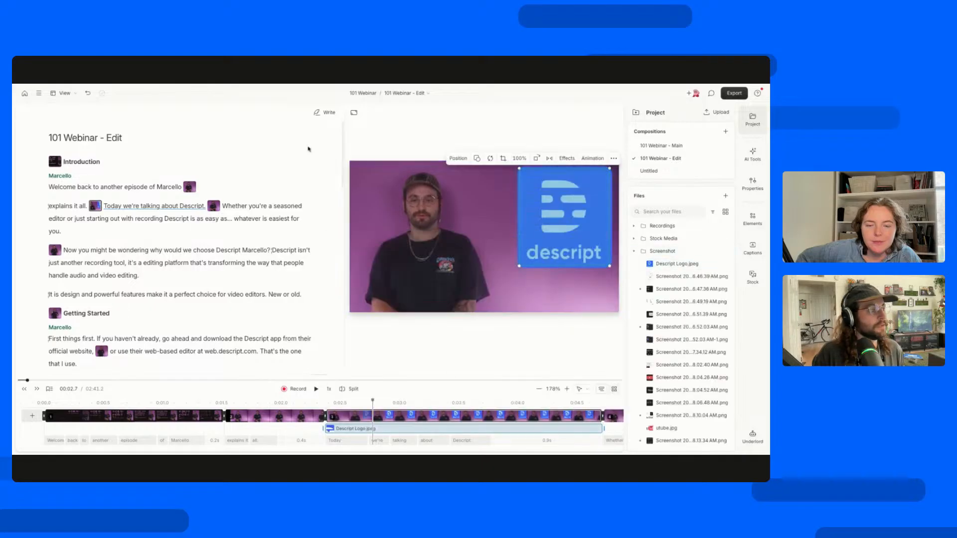
Play the composition from its start through the logo scene to preview the new layouts, then stop playback.
left_click(261, 160)
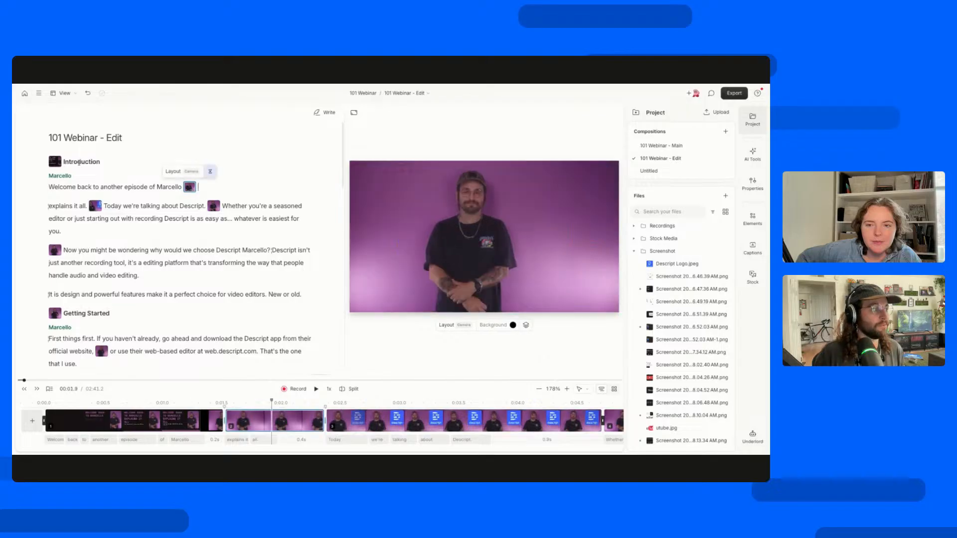
left_click(55, 162)
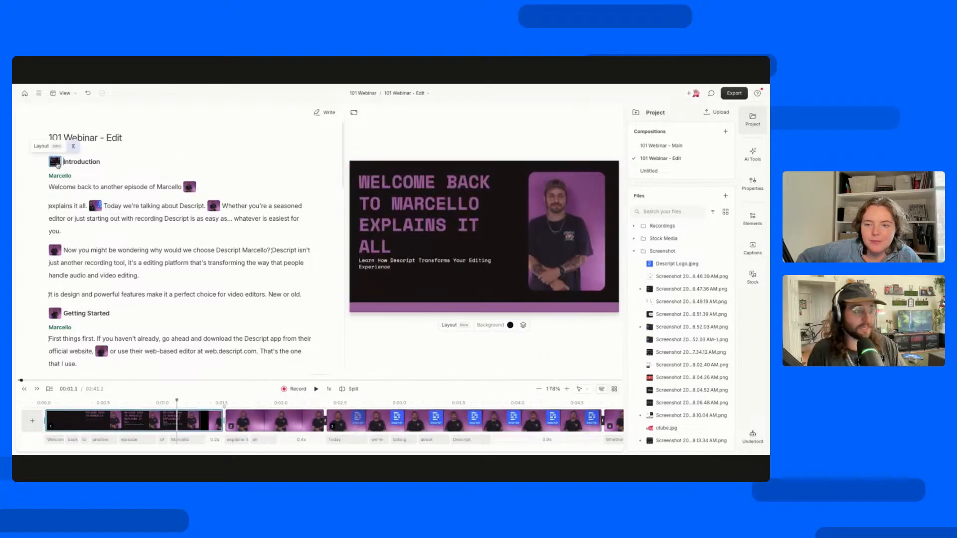
left_click(41, 403)
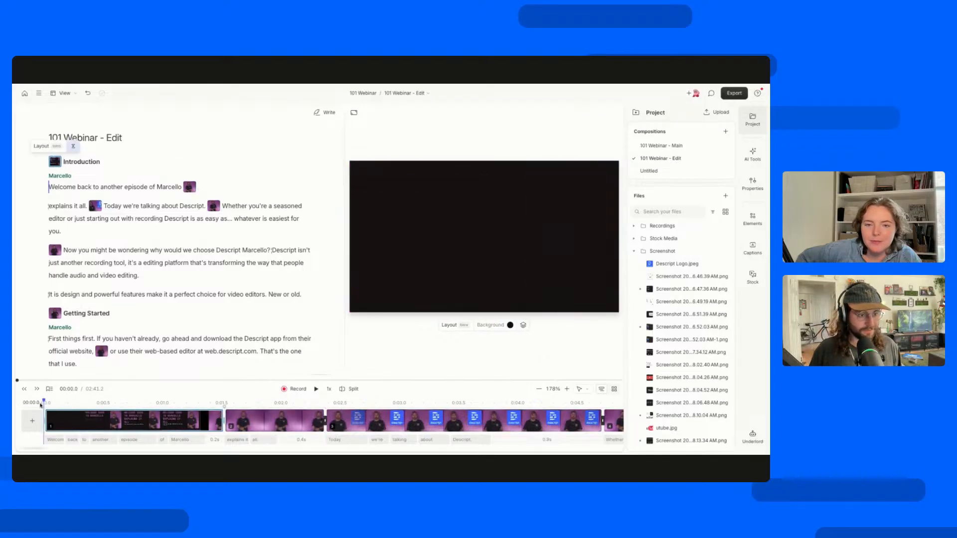
key("space")
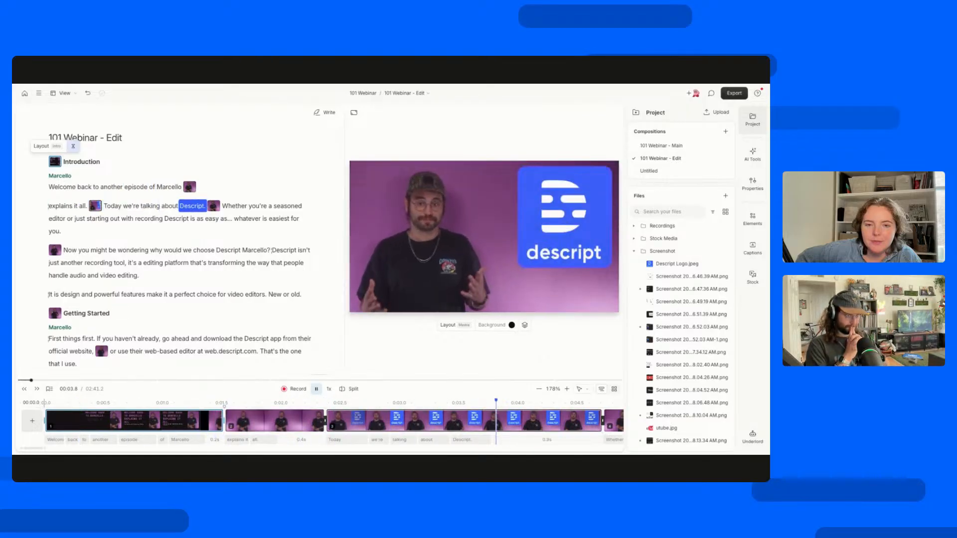
key("space")
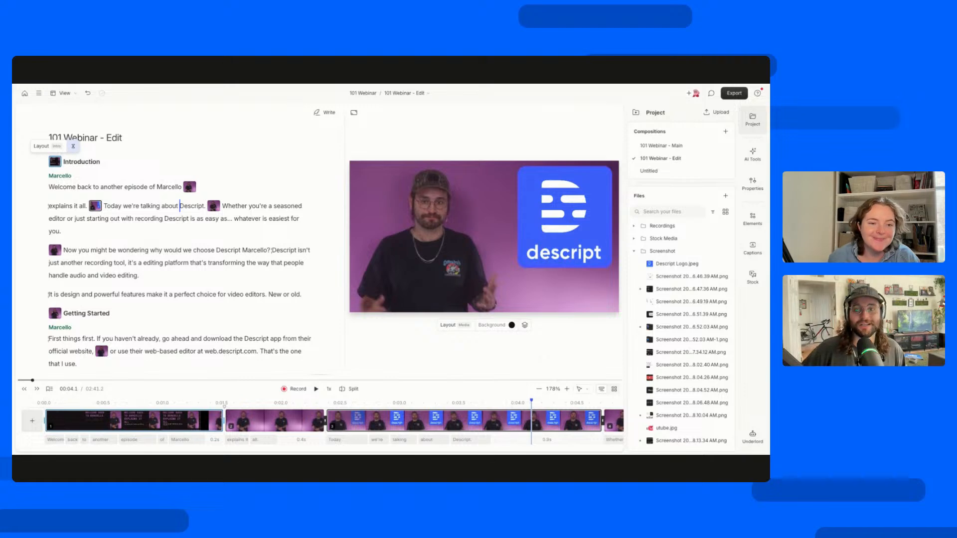
Check a frame from each of the first three scenes on the timeline to compare their layouts.
left_click(119, 406)
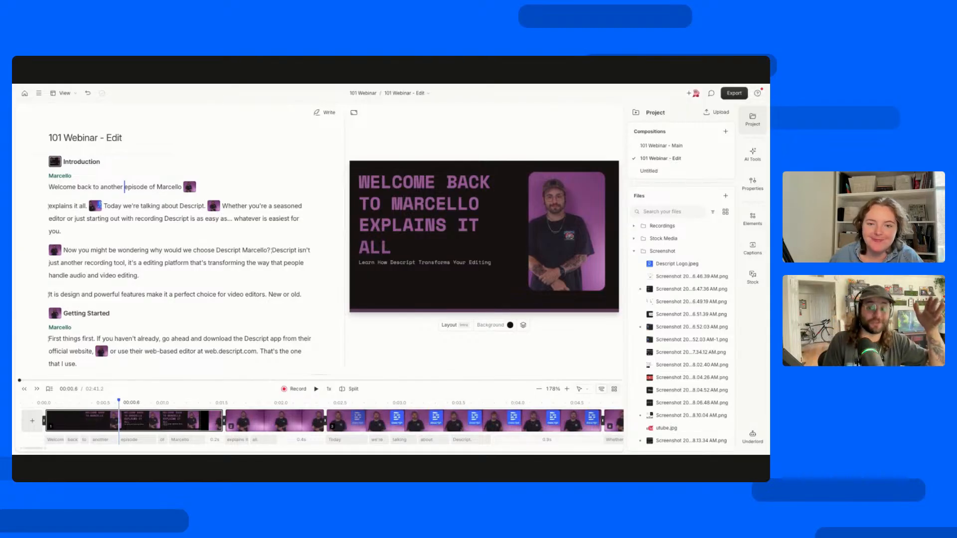
left_click(268, 406)
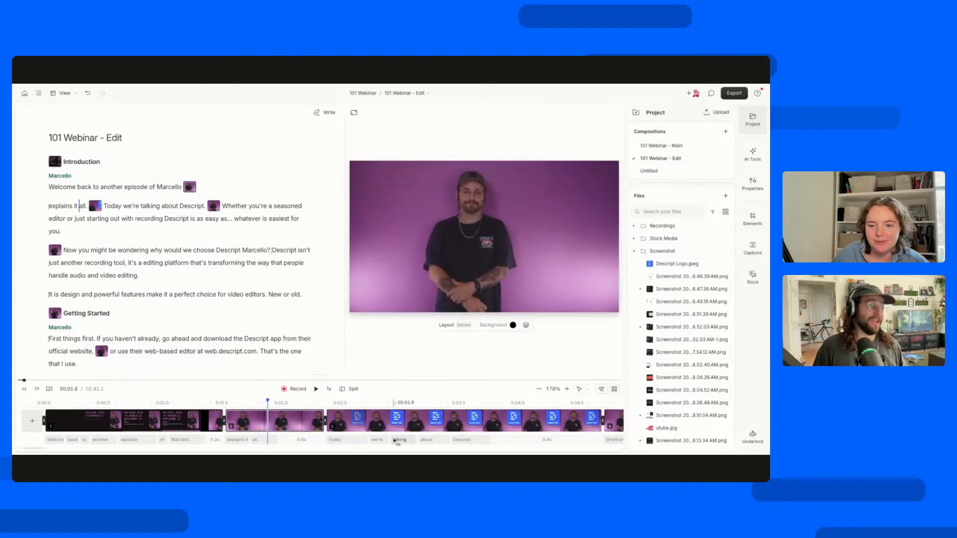
left_click(373, 403)
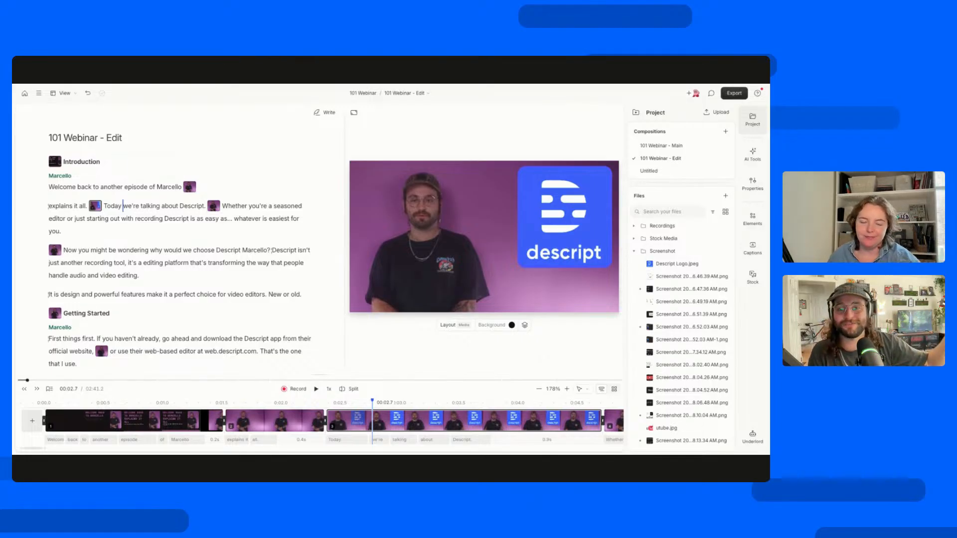
Review the layout commands available for the Introduction scene without applying any of them.
left_click(55, 165)
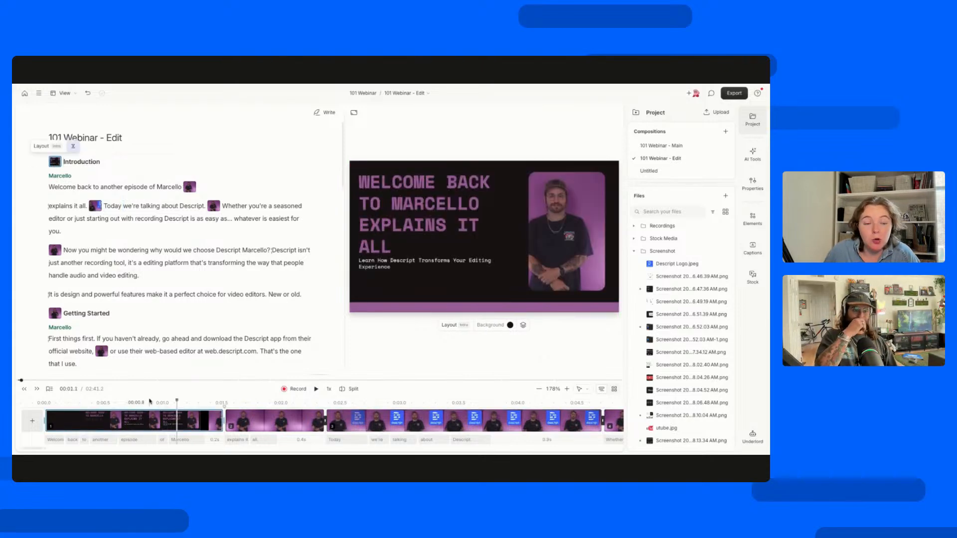
left_click(55, 160)
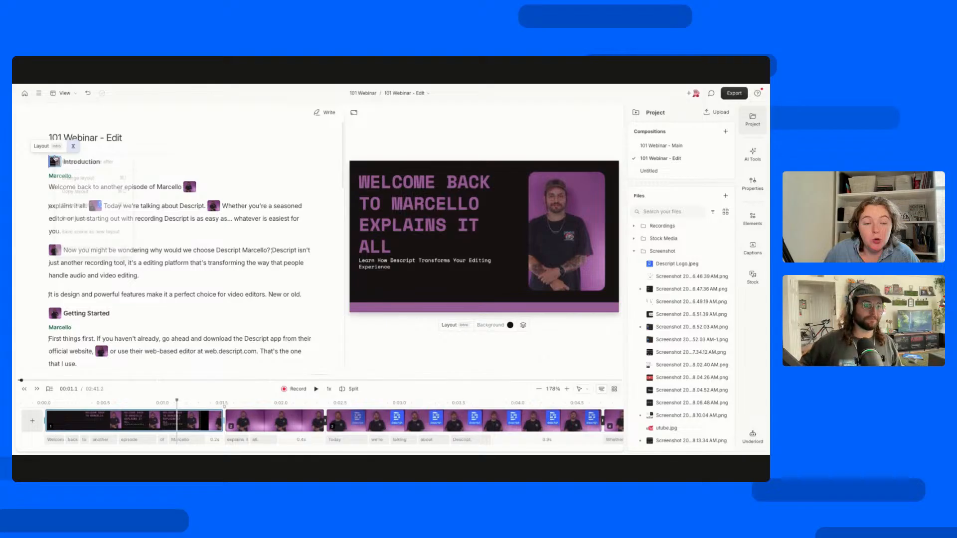
left_click(190, 156)
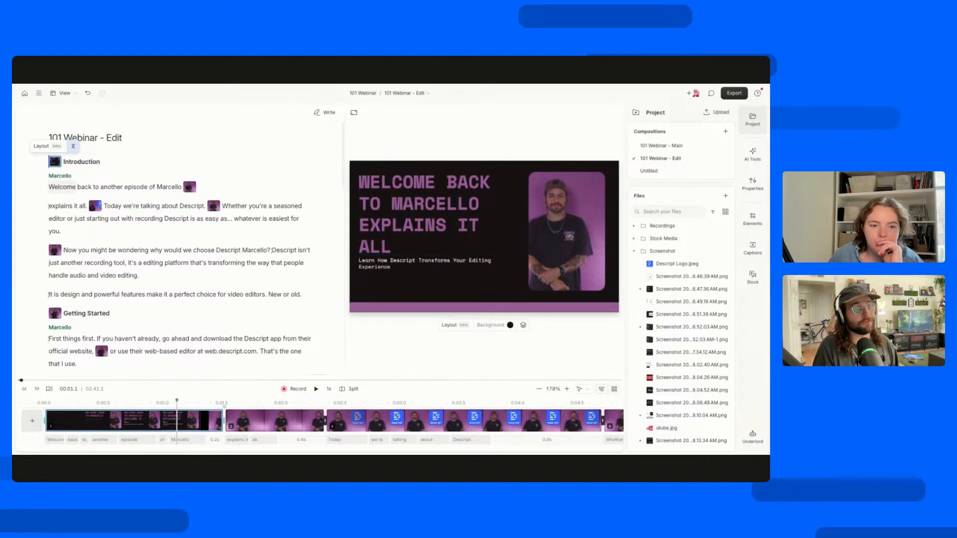
left_click(53, 162)
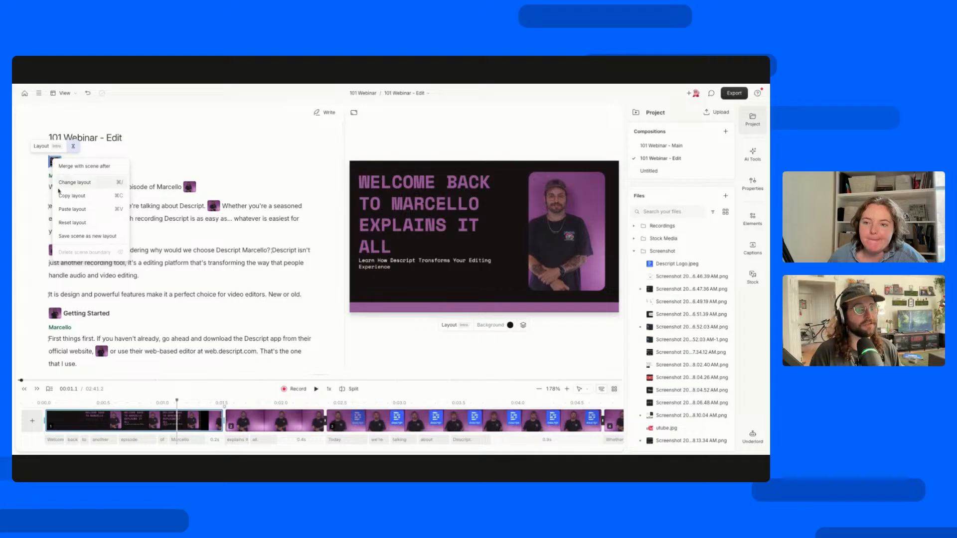
left_click(38, 179)
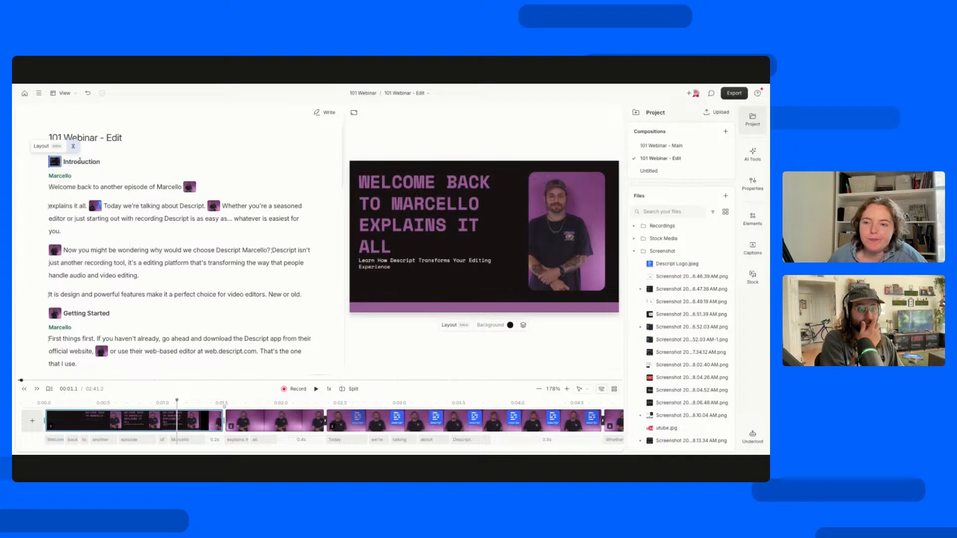
Start saving the Introduction scene as a new layout and name it purple intro.
left_click(56, 168)
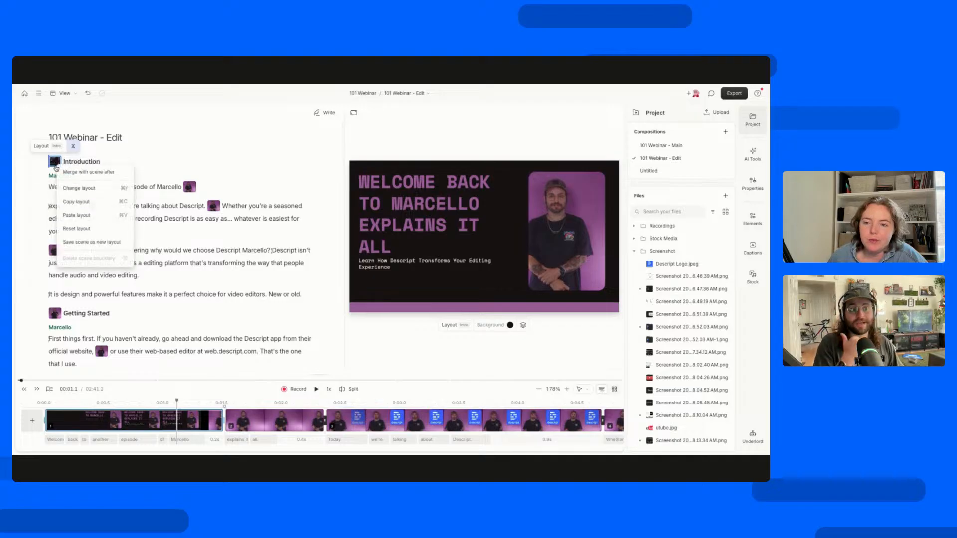
left_click(98, 248)
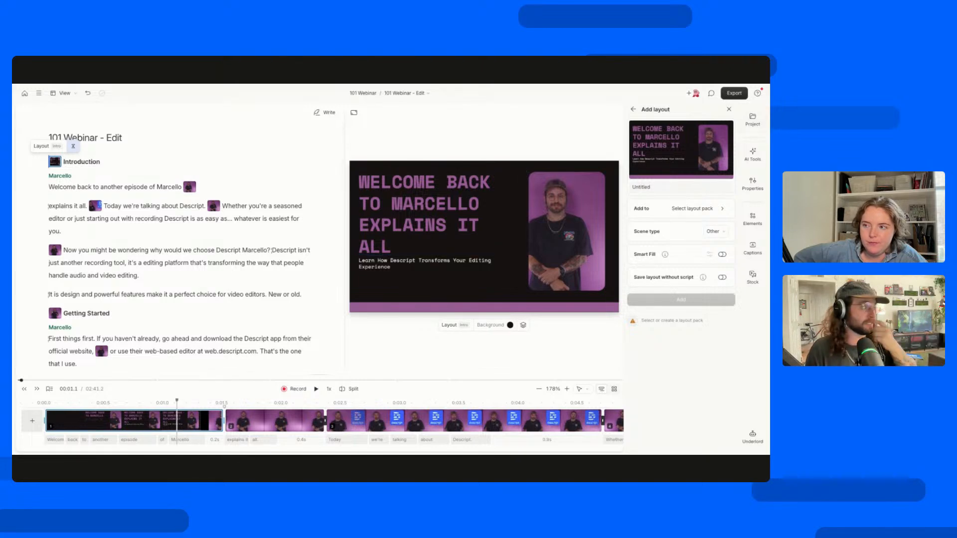
left_click(658, 183)
type("purple intro")
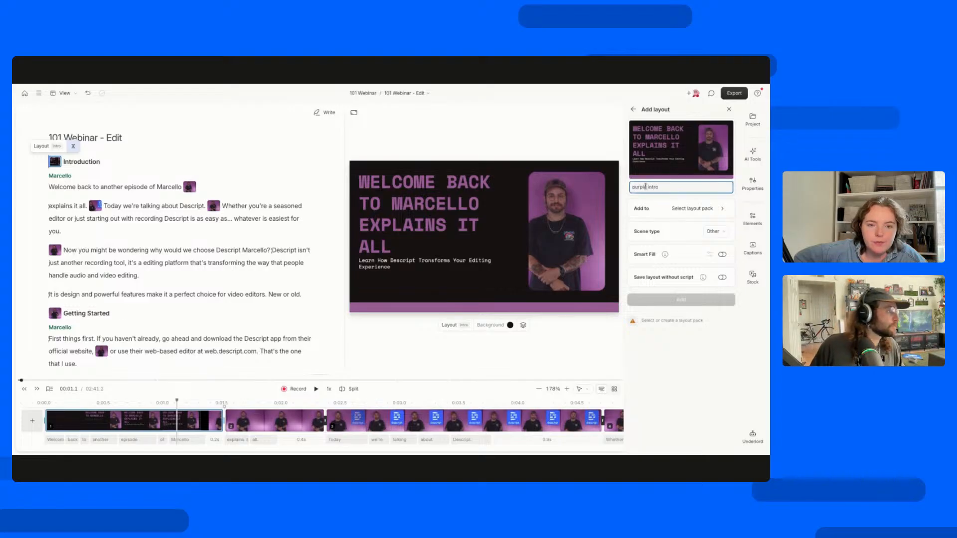
Create a private layout pack named webinar intro as the destination for the new layout.
left_click(700, 214)
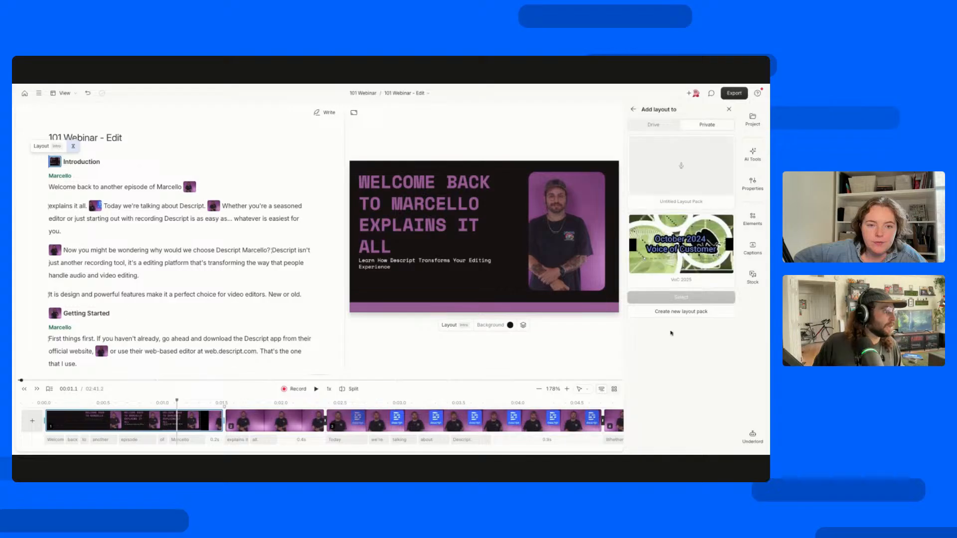
left_click(676, 313)
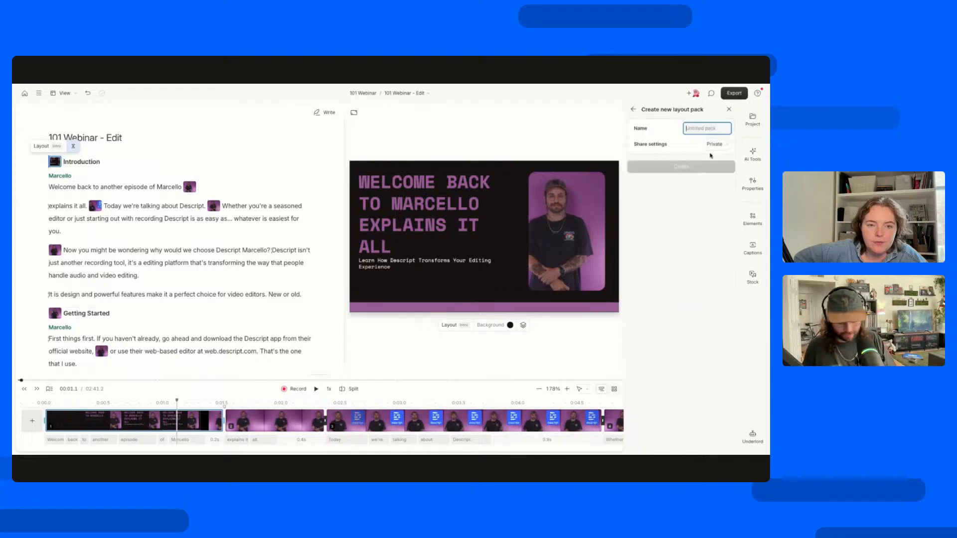
type("webinar")
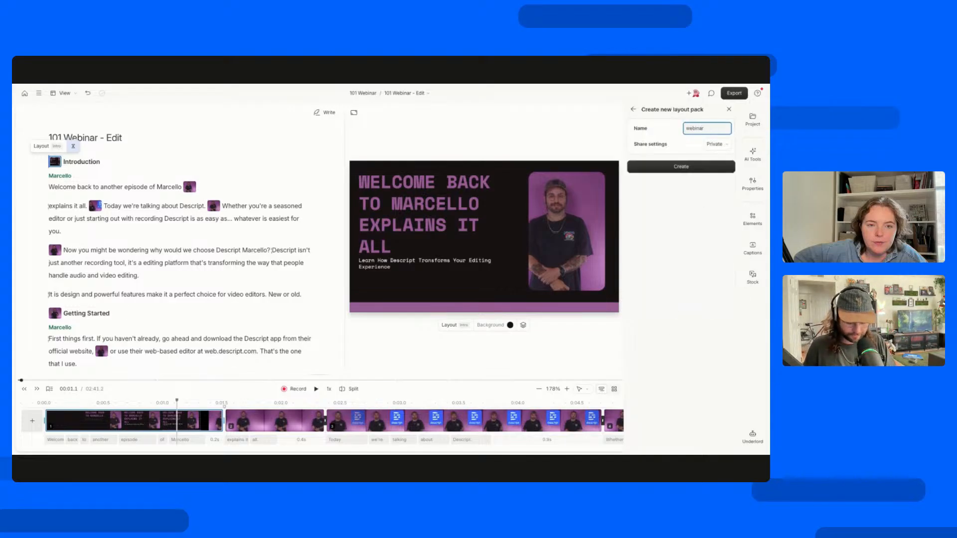
type(" intro")
left_click(705, 166)
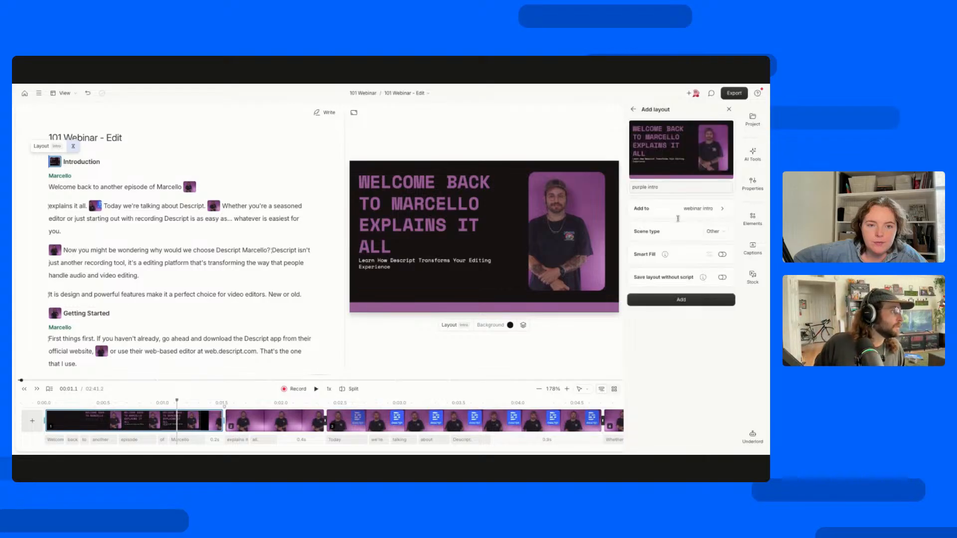
Enable Smart Fill for the layout's subtitle and title, set its scene type to Intro, and add it to the pack.
left_click(723, 255)
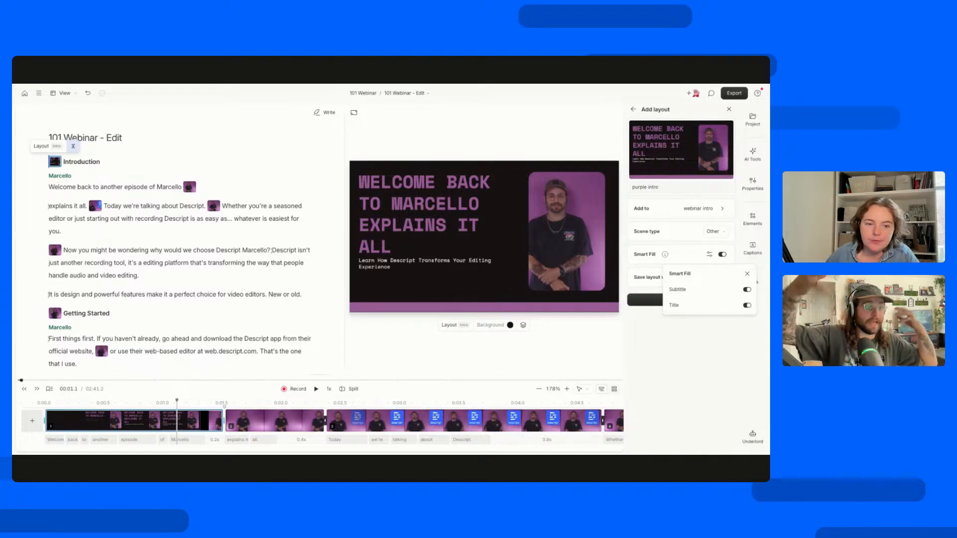
left_click(658, 229)
left_click(713, 232)
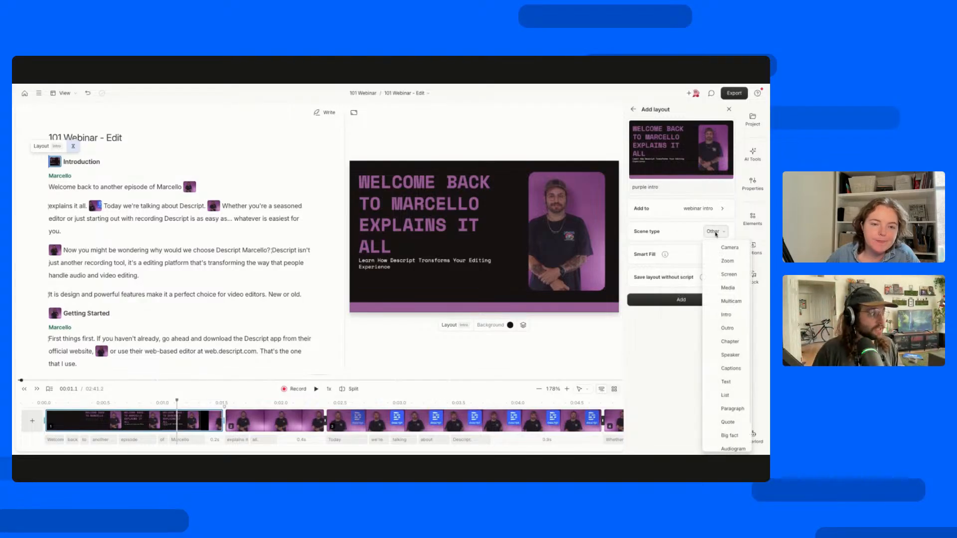
scroll(728, 349, "down", 1)
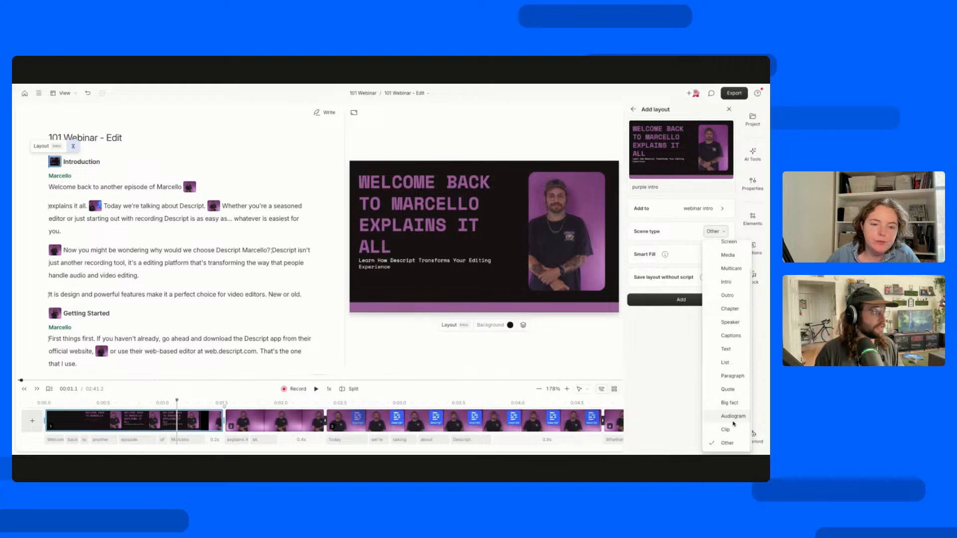
left_click(727, 283)
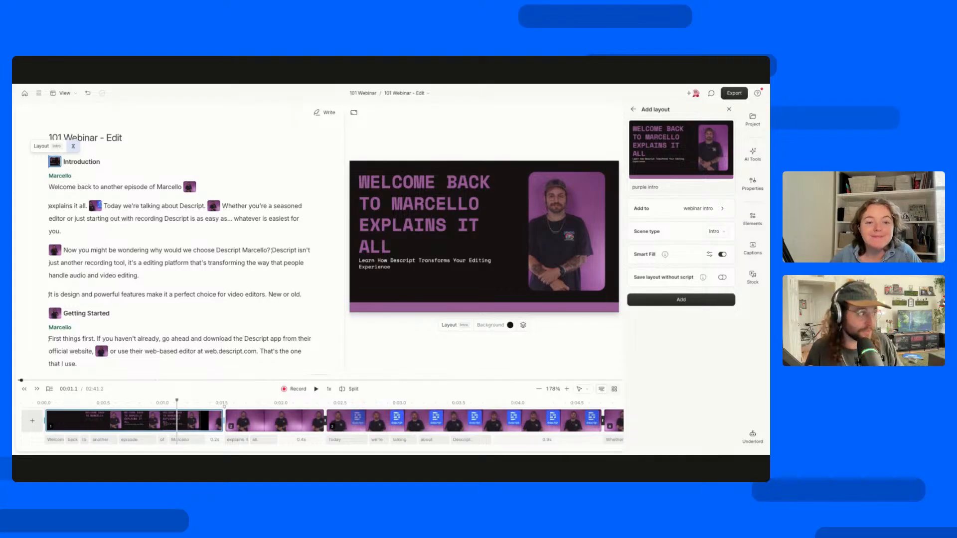
left_click(703, 298)
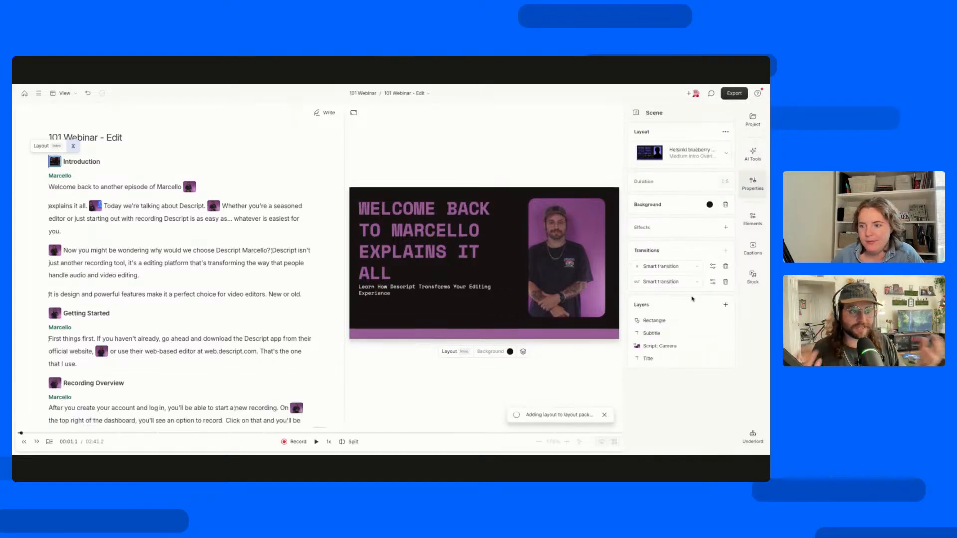
Switch the layout pack to the private webinar intro pack from the second scene, then close the scene properties.
left_click(190, 188)
left_click(183, 173)
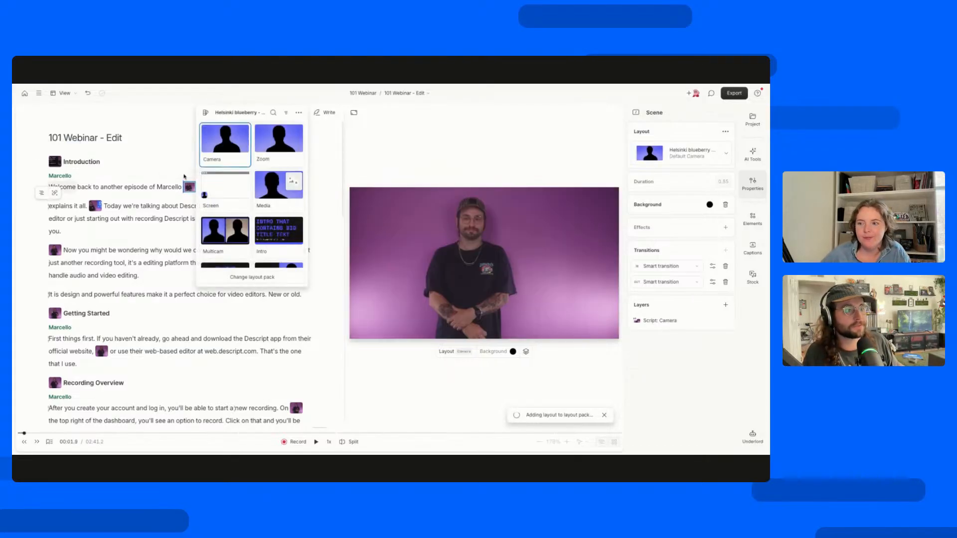
left_click(252, 278)
left_click(671, 128)
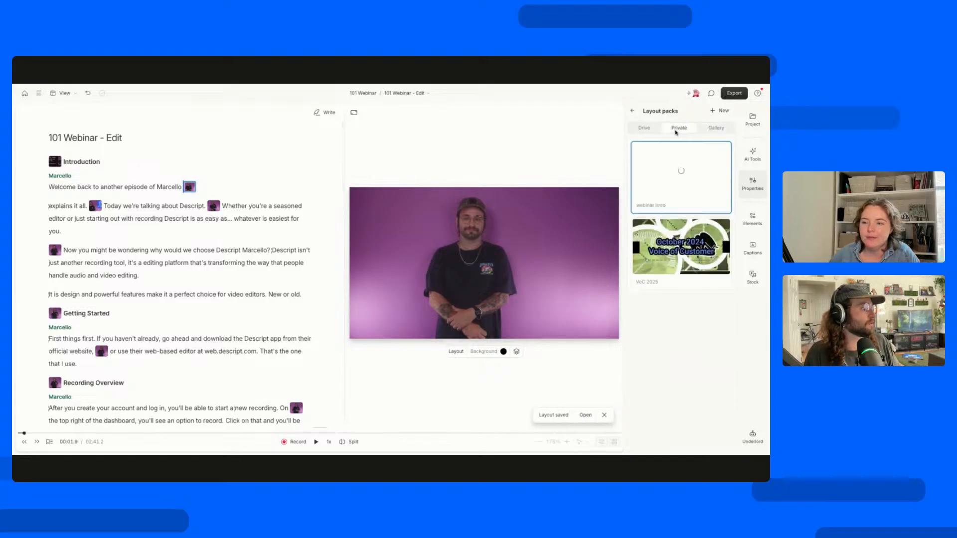
left_click(673, 172)
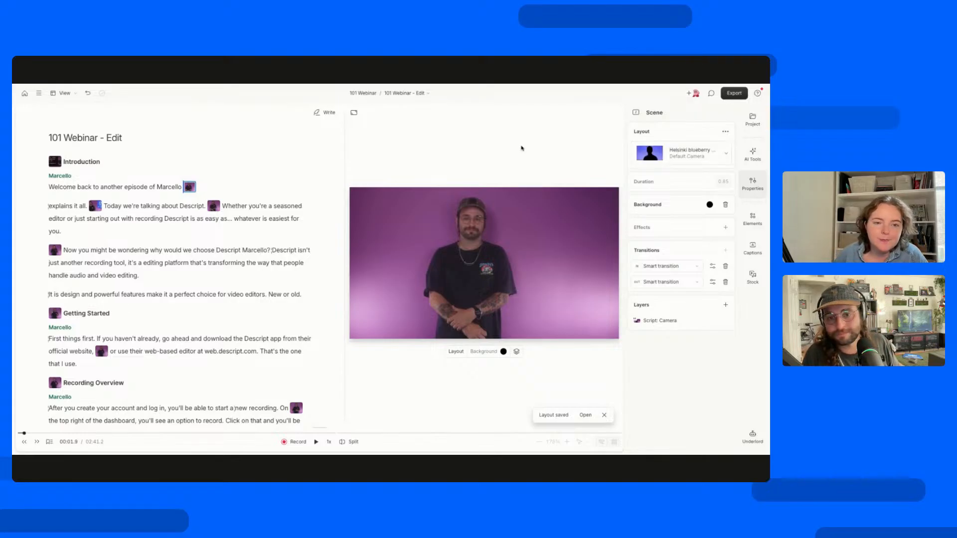
left_click(753, 183)
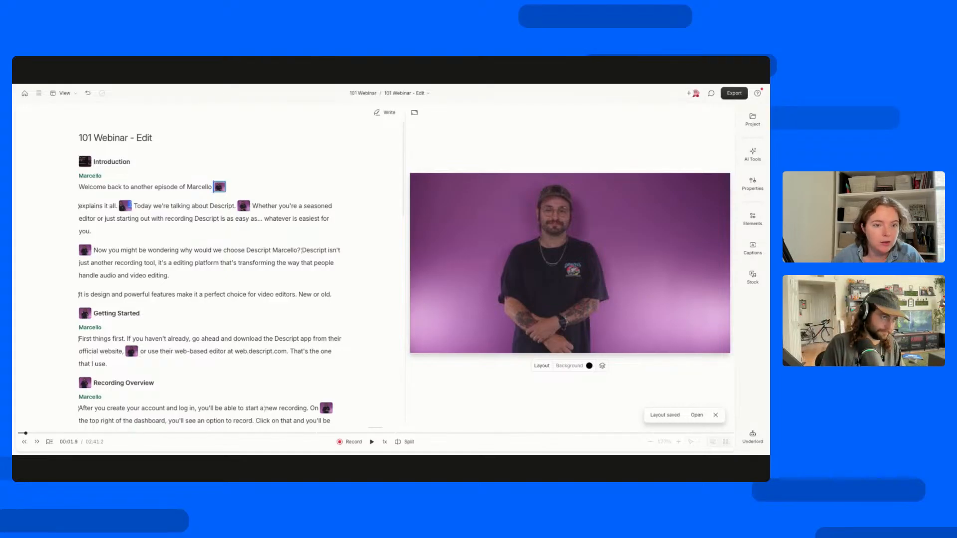
Browse the gallery layout packs, examine the layouts in Helsinki blueberry - dark, and look through the available elements.
left_click(244, 206)
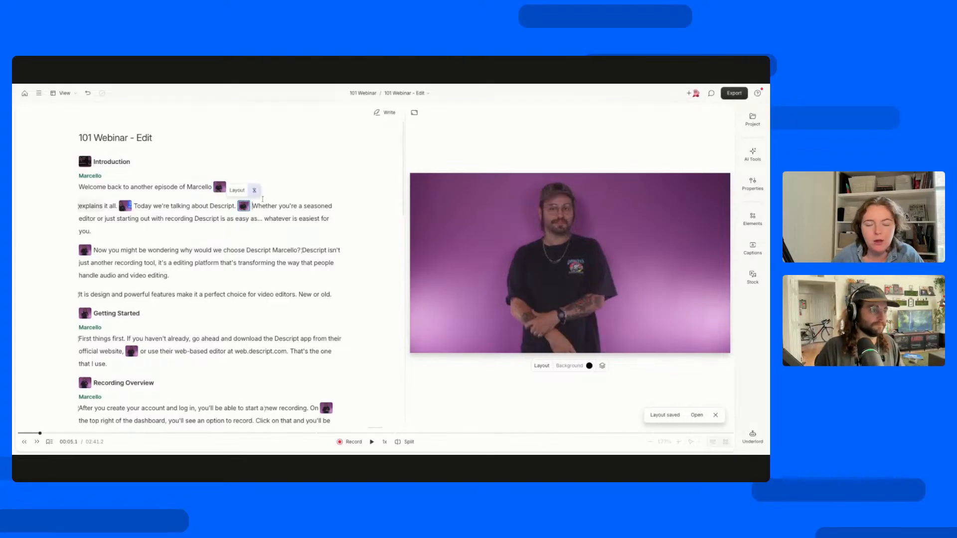
left_click(238, 192)
left_click(297, 277)
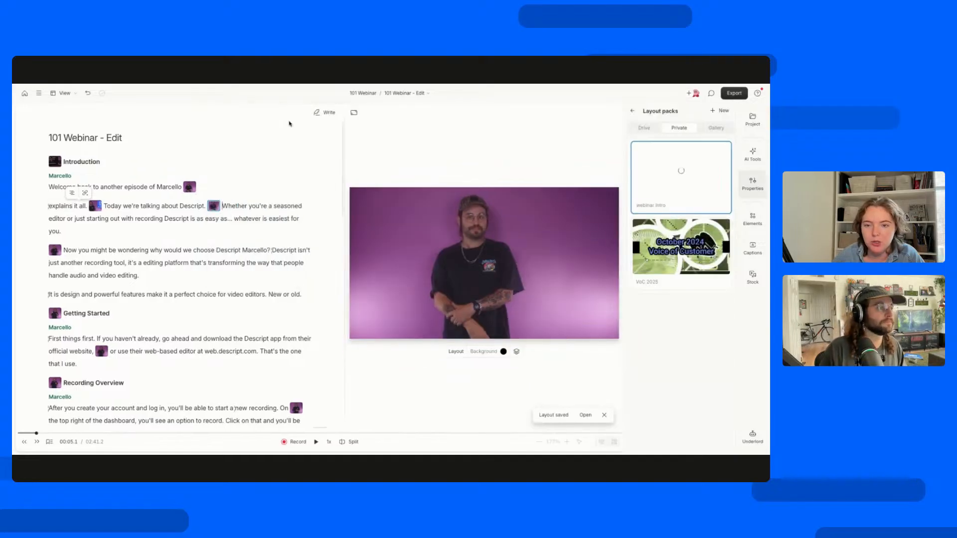
left_click(715, 130)
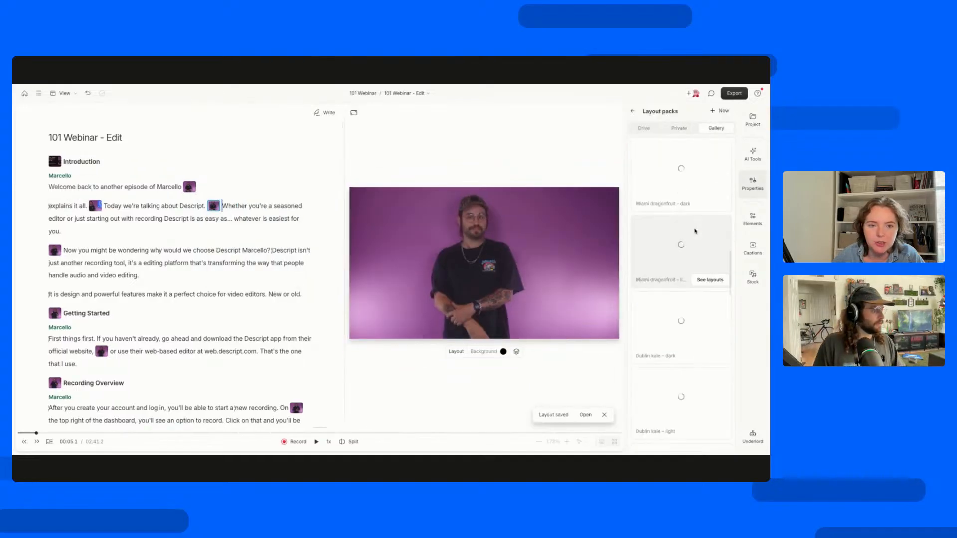
scroll(692, 313, "up", 5)
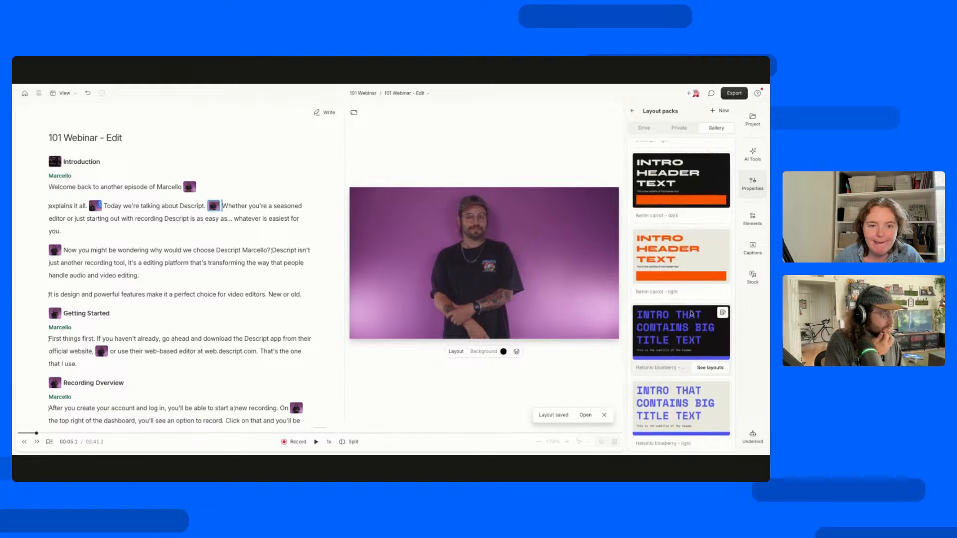
scroll(707, 329, "down", 1)
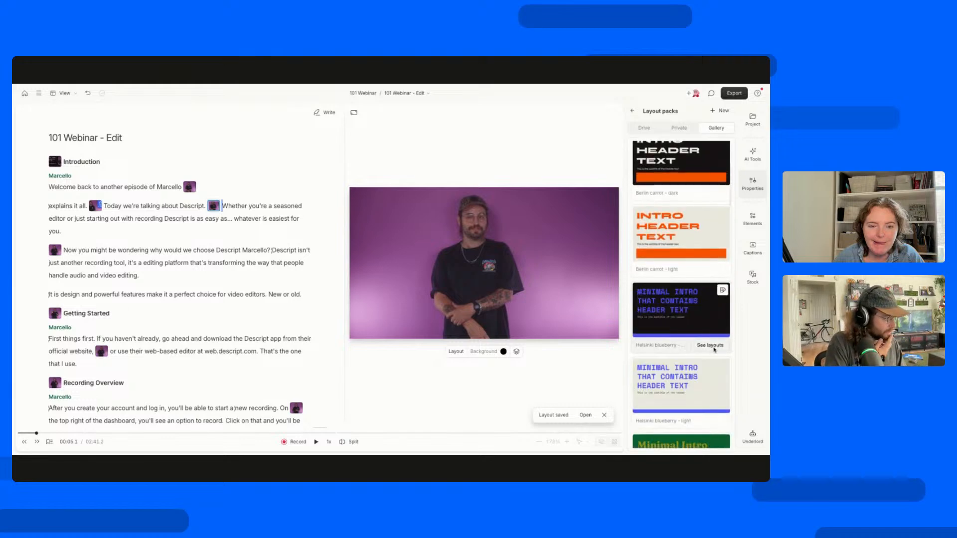
left_click(710, 345)
scroll(692, 303, "down", 1)
scroll(692, 303, "down", 5)
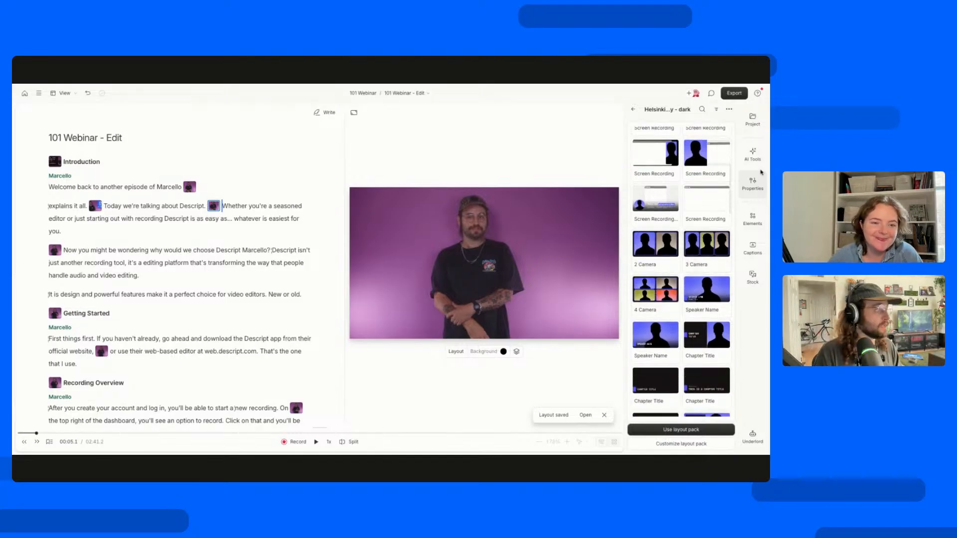
left_click(753, 219)
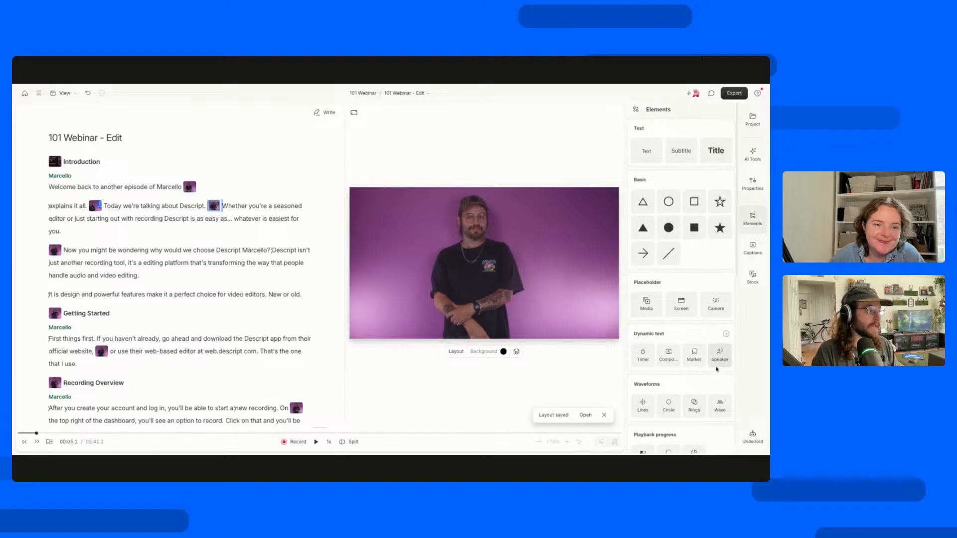
scroll(717, 368, "down", 3)
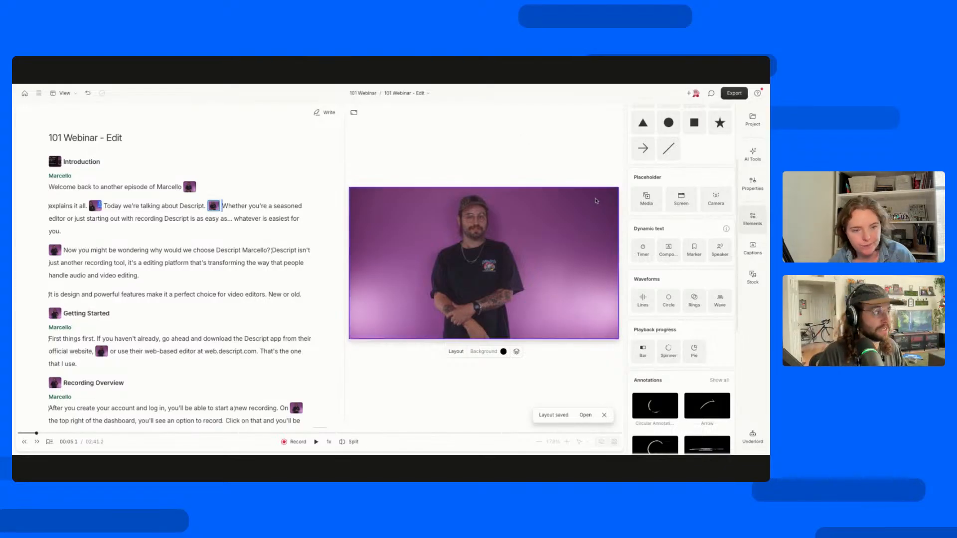
Return to the Helsinki blueberry - dark pack from the "Whether you're a seasoned editor" scene and examine its camera, speaker and chapter layouts.
left_click(214, 206)
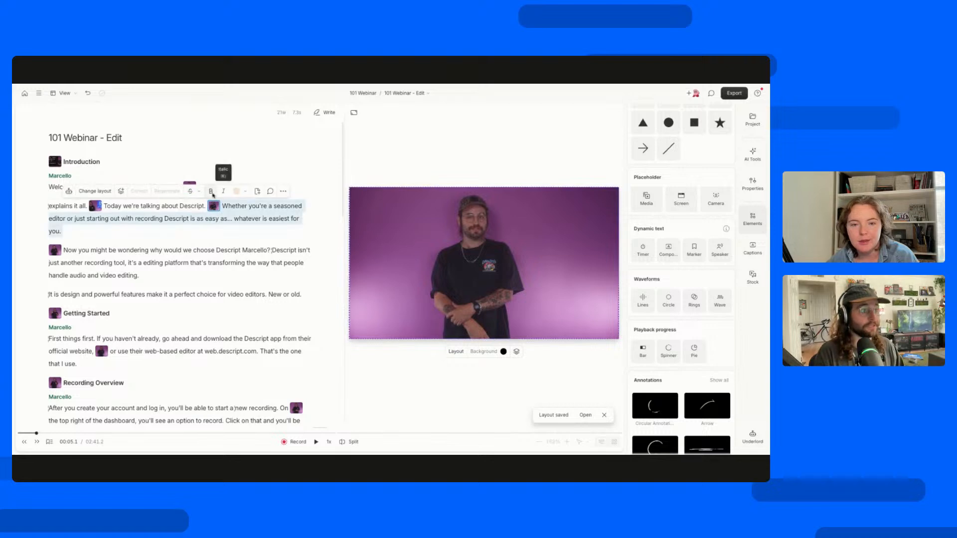
left_click(213, 206)
left_click(208, 192)
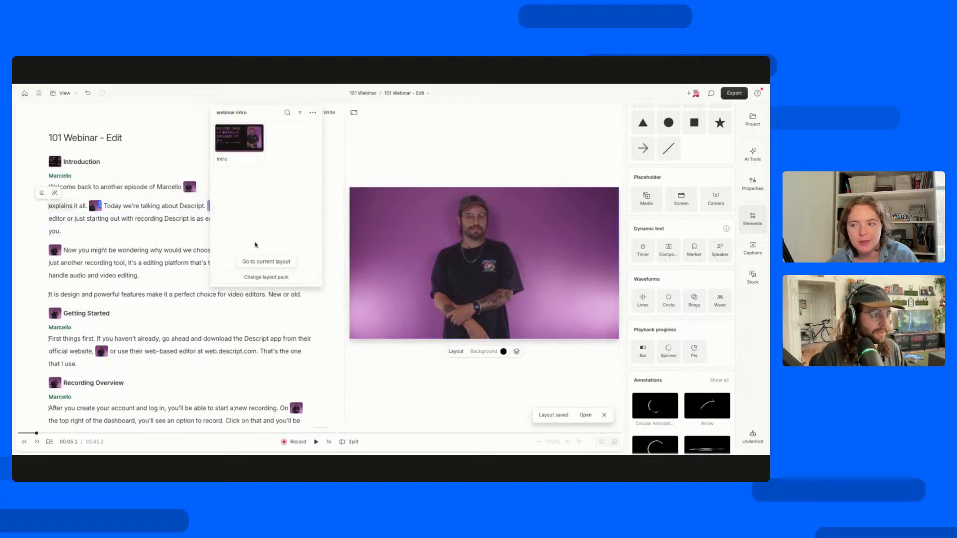
left_click(257, 277)
left_click(716, 127)
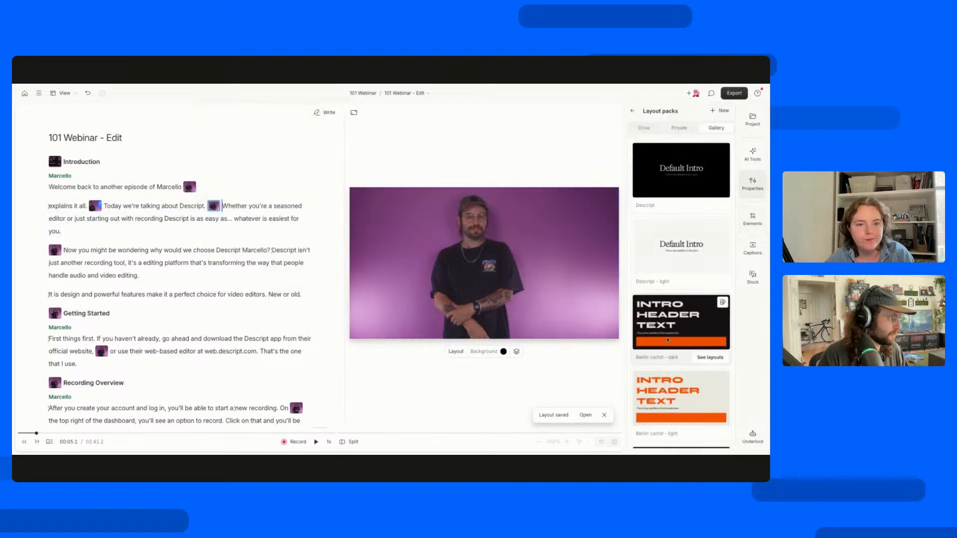
scroll(668, 324, "down", 3)
scroll(668, 340, "down", 5)
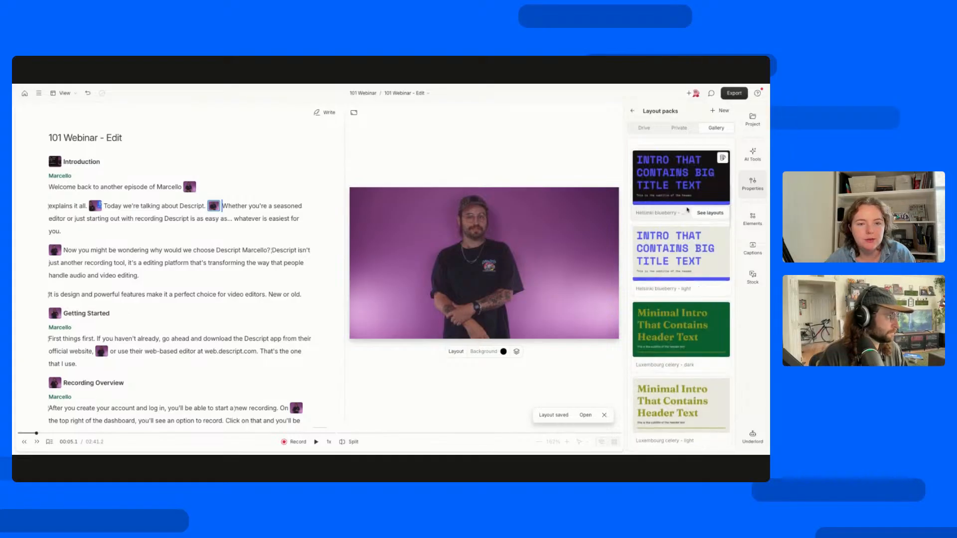
left_click(708, 213)
scroll(704, 329, "down", 5)
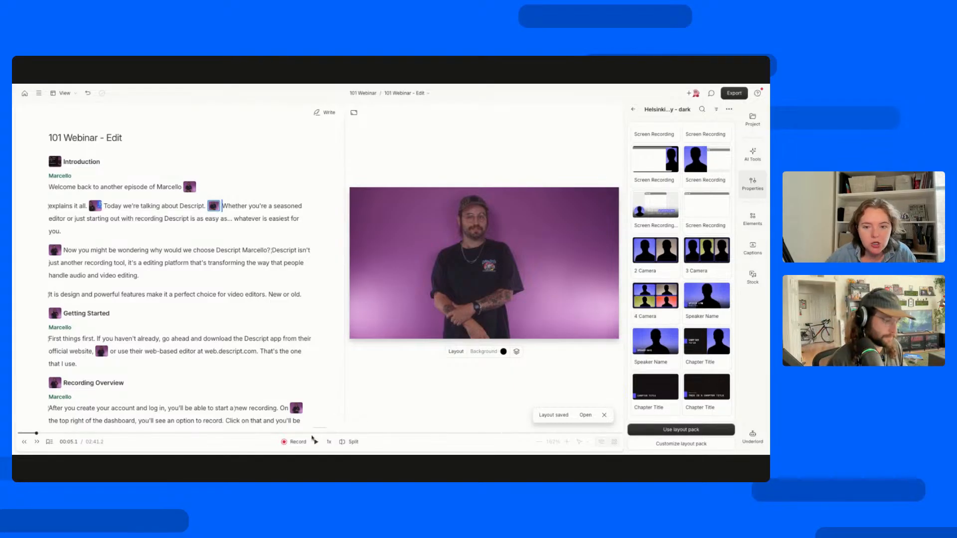
Review the recording options and open a Rooms session for recording with others.
left_click(296, 442)
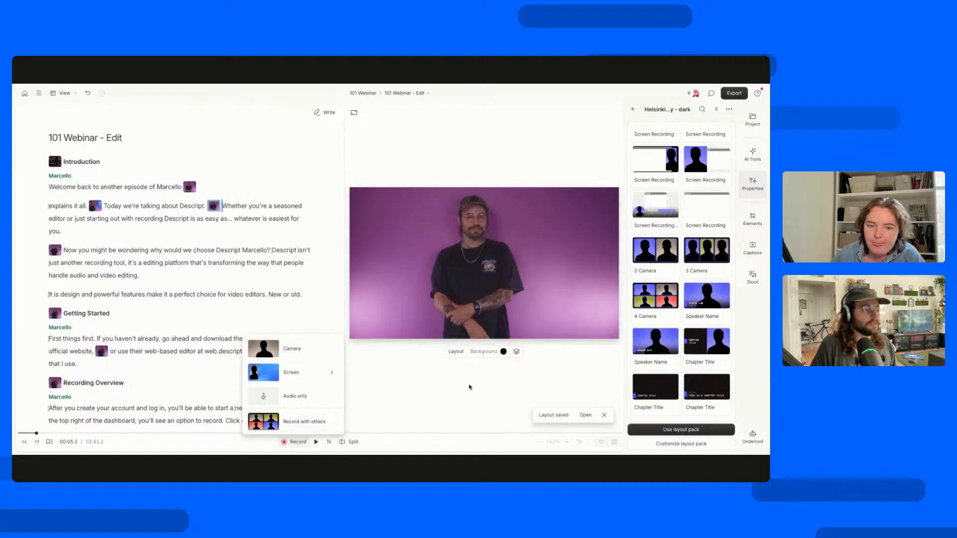
left_click(446, 392)
left_click(296, 442)
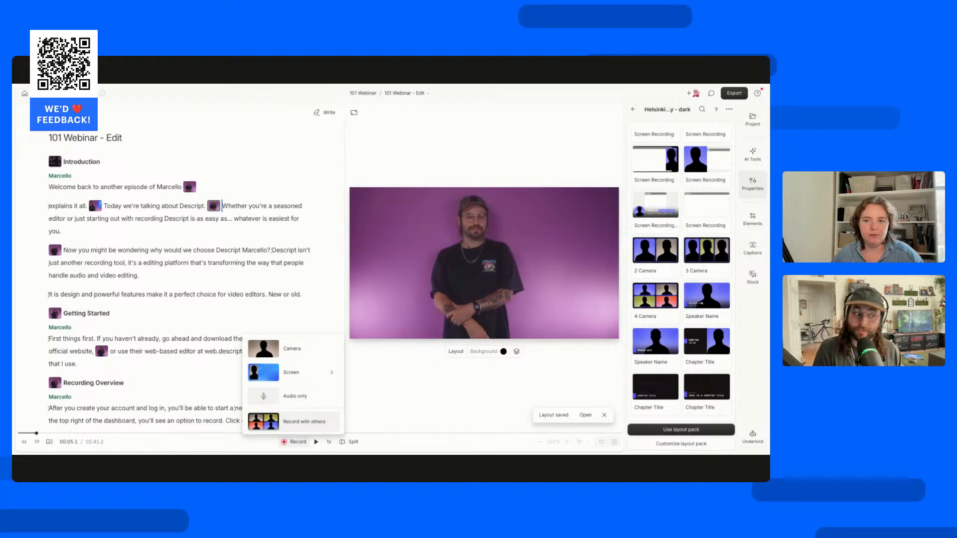
left_click(293, 428)
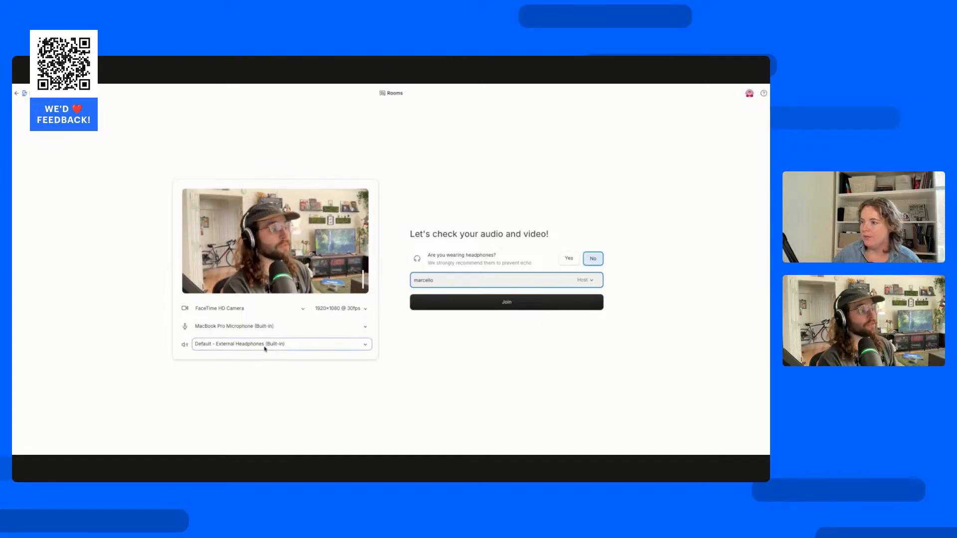
Answer No to the headphones question in the audio and video check and select the host's display name.
left_click(598, 260)
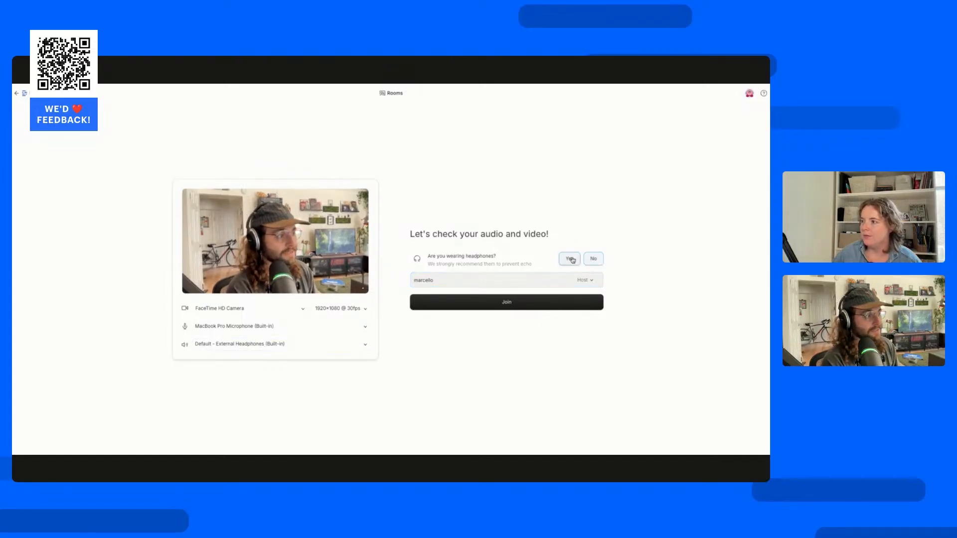
left_click(596, 262)
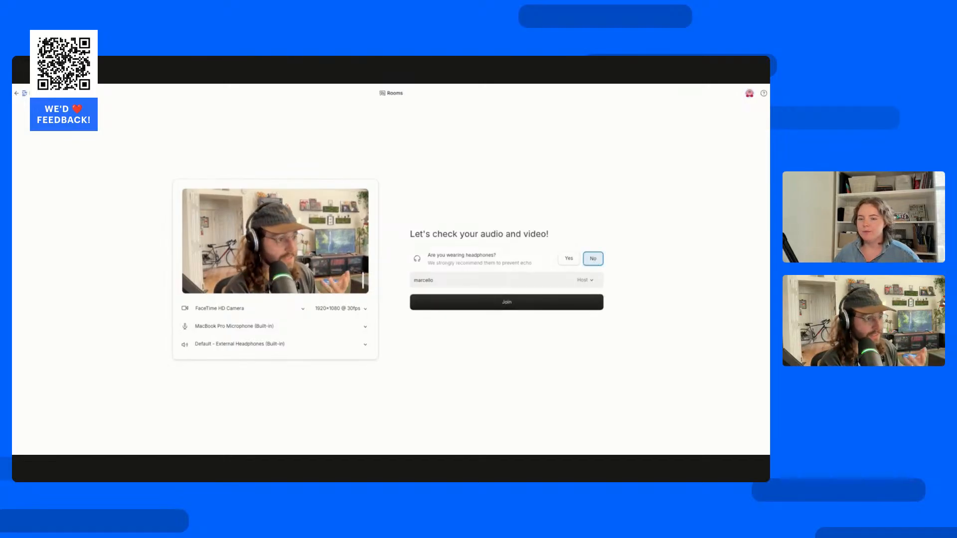
left_click(516, 282)
left_click_drag(515, 282, 483, 335)
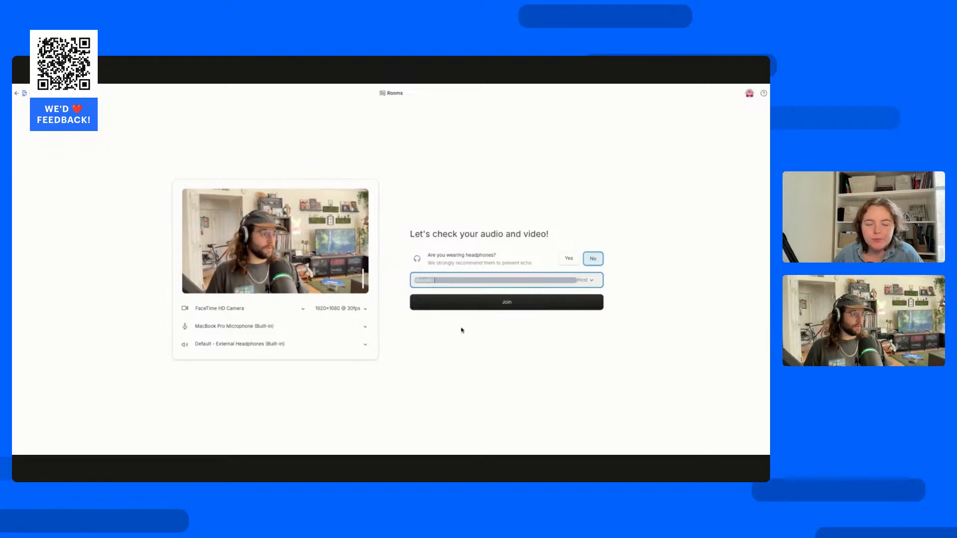
Check the Host and Producer role options, join the Rooms session as Host, and copy the room's invite link.
left_click(526, 331)
left_click(587, 281)
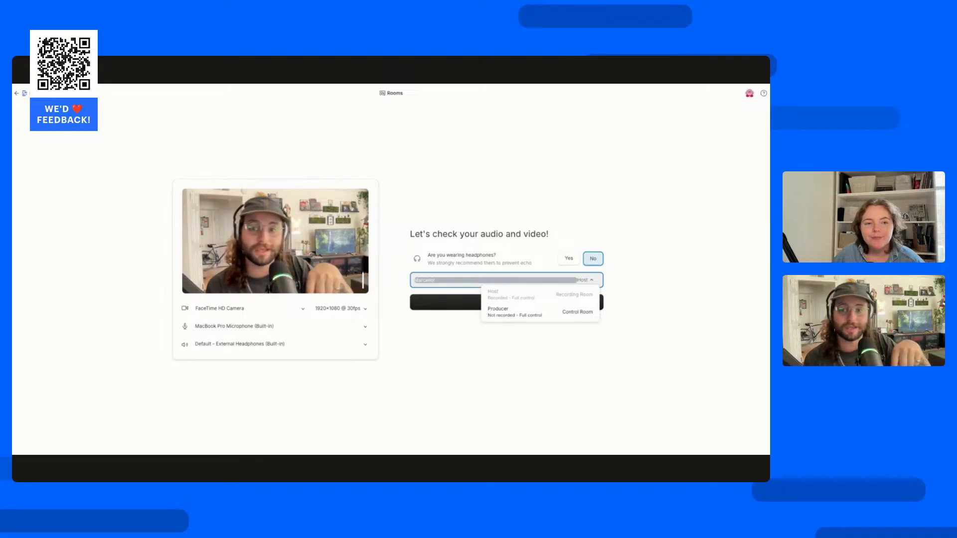
left_click(474, 331)
left_click(461, 306)
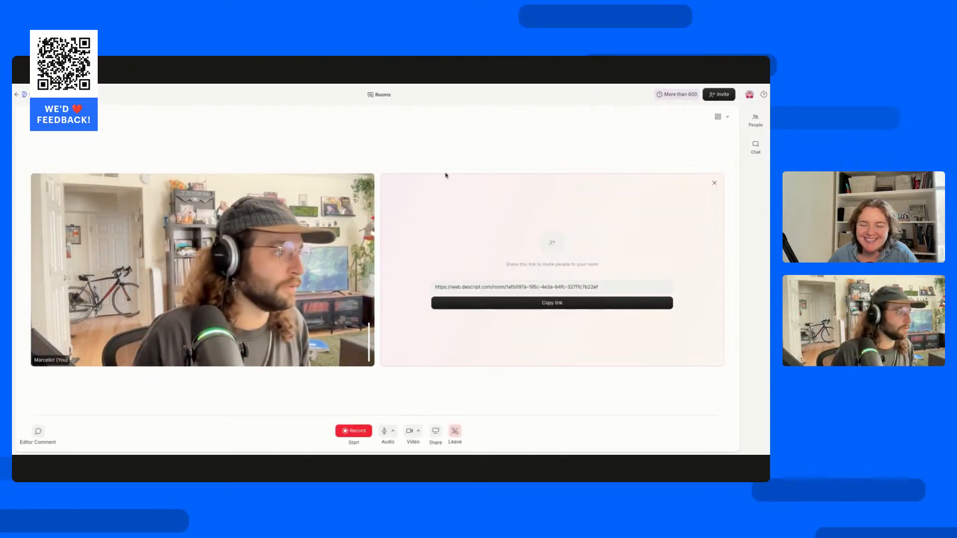
left_click(525, 289)
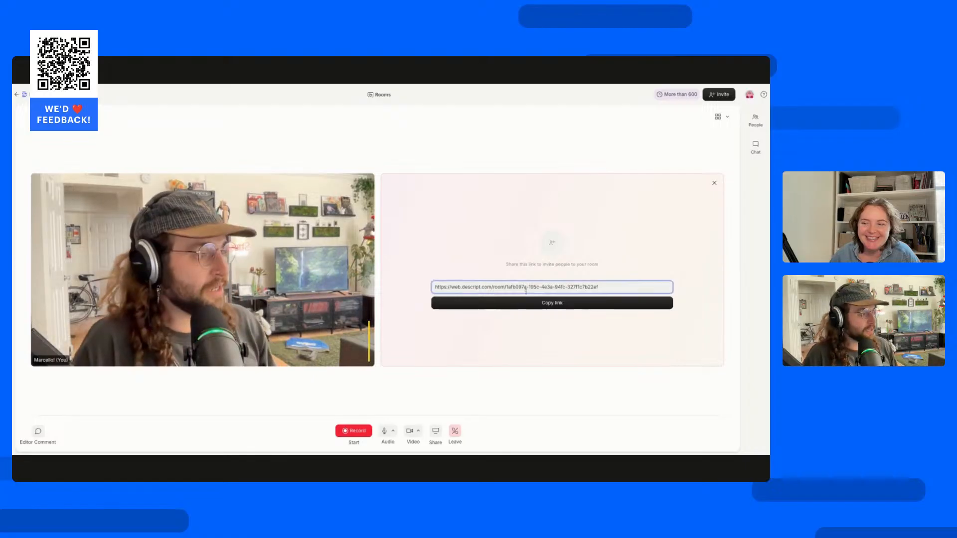
left_click(525, 302)
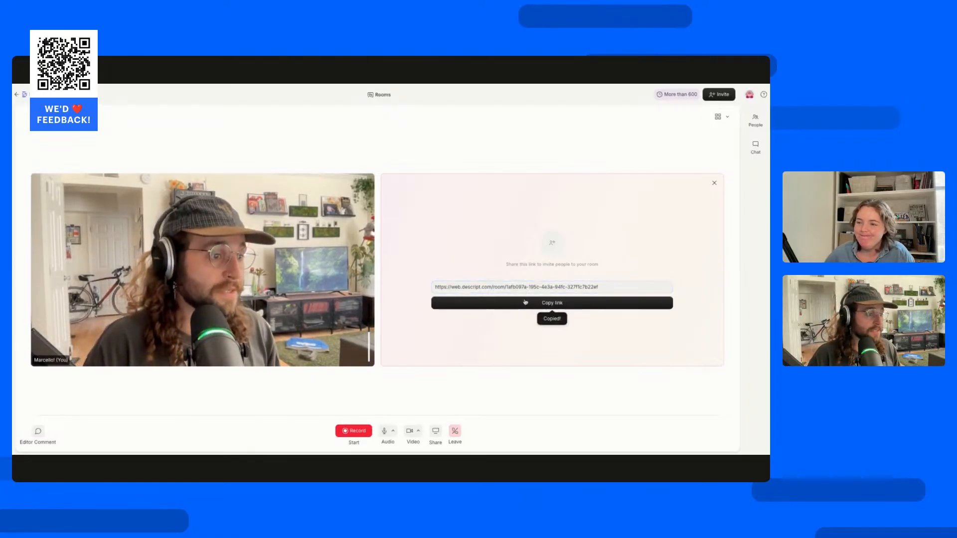
Record a short clip in the room and leave the session once the recording has uploaded.
left_click(357, 432)
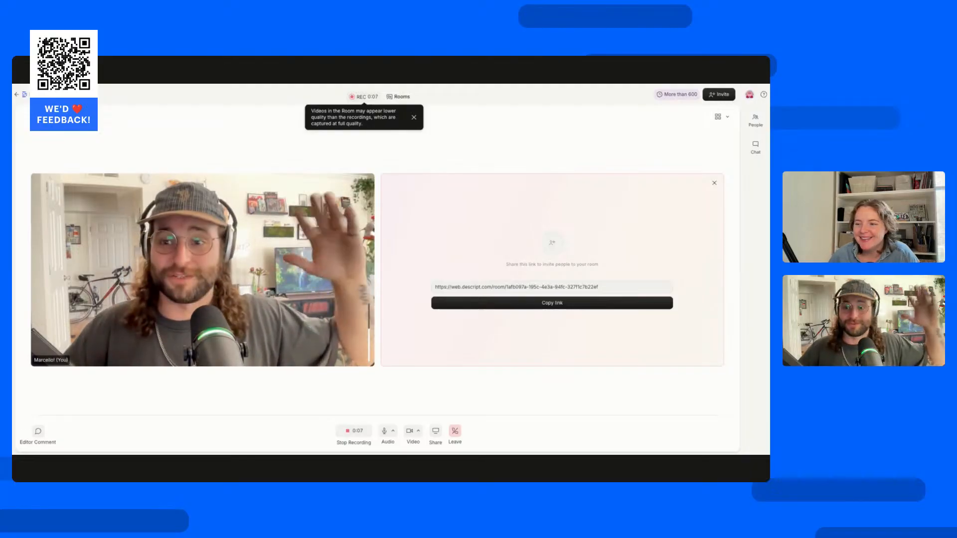
left_click(356, 434)
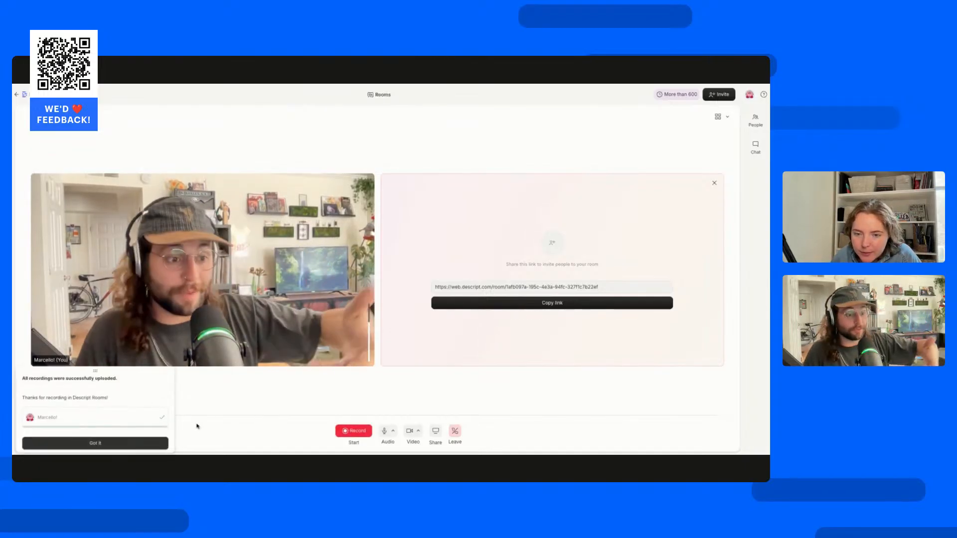
left_click(77, 444)
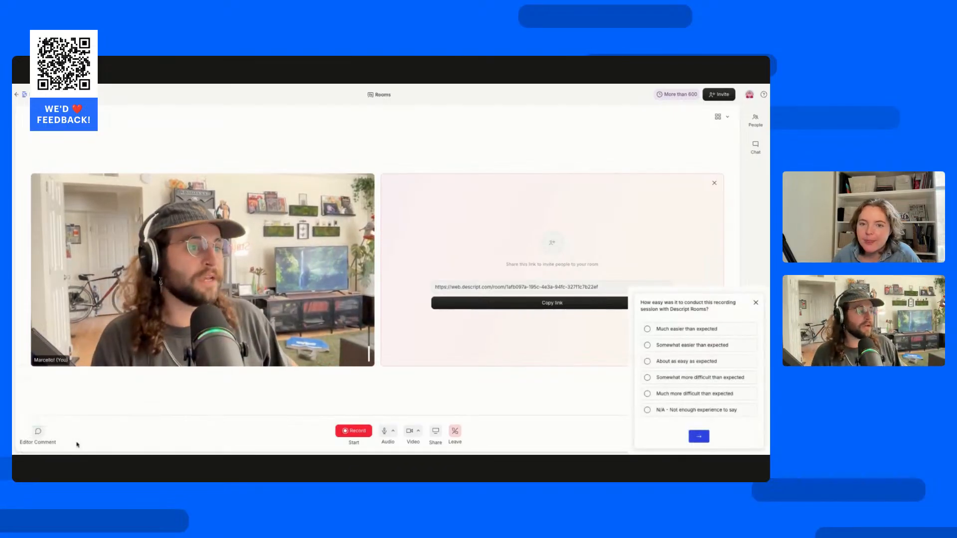
left_click(456, 433)
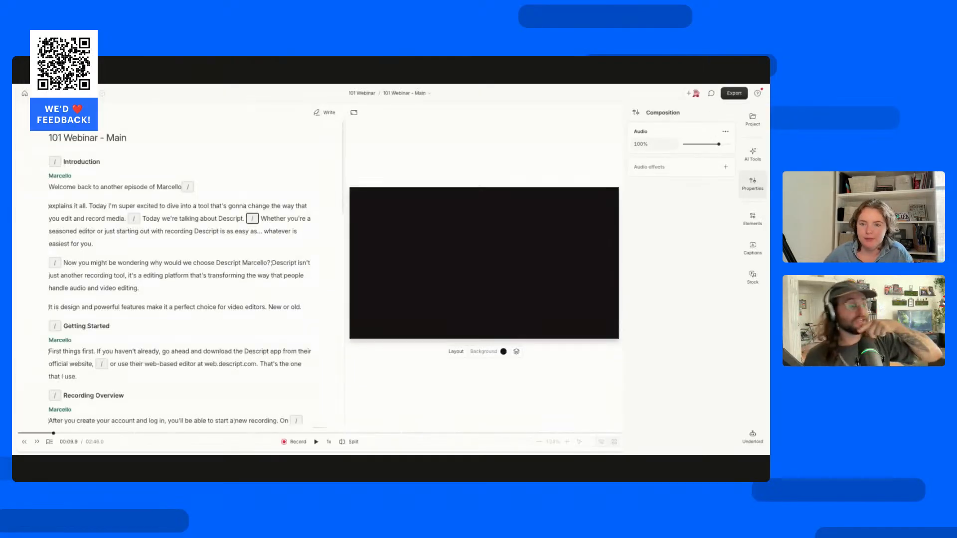
Create a new composition in 101 Webinar and insert the host's clip from the Rooms tracks folder under Recordings.
left_click(435, 91)
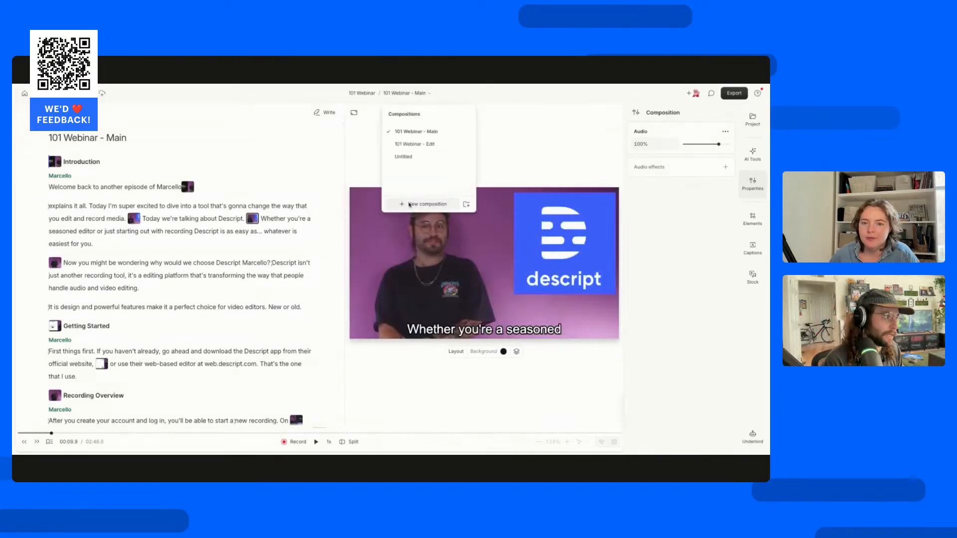
left_click(424, 201)
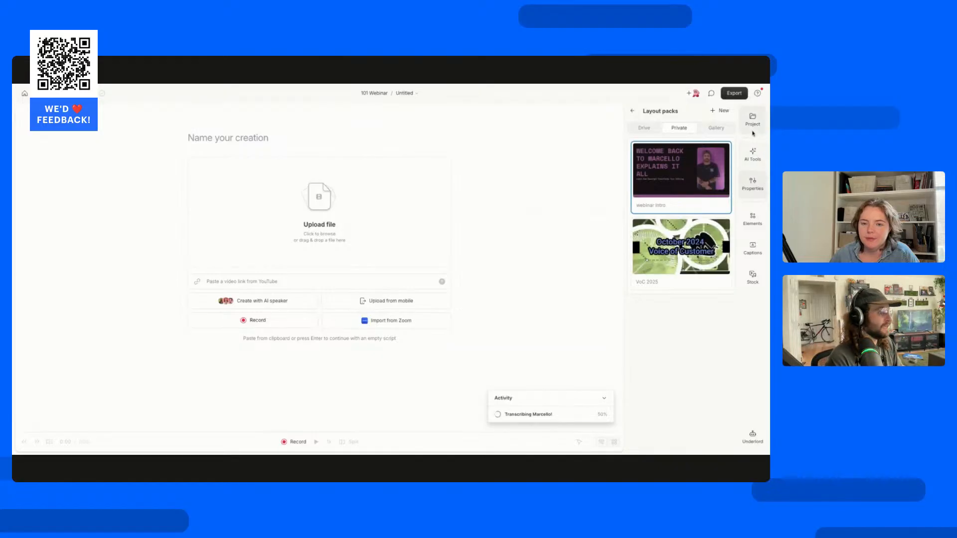
left_click(753, 120)
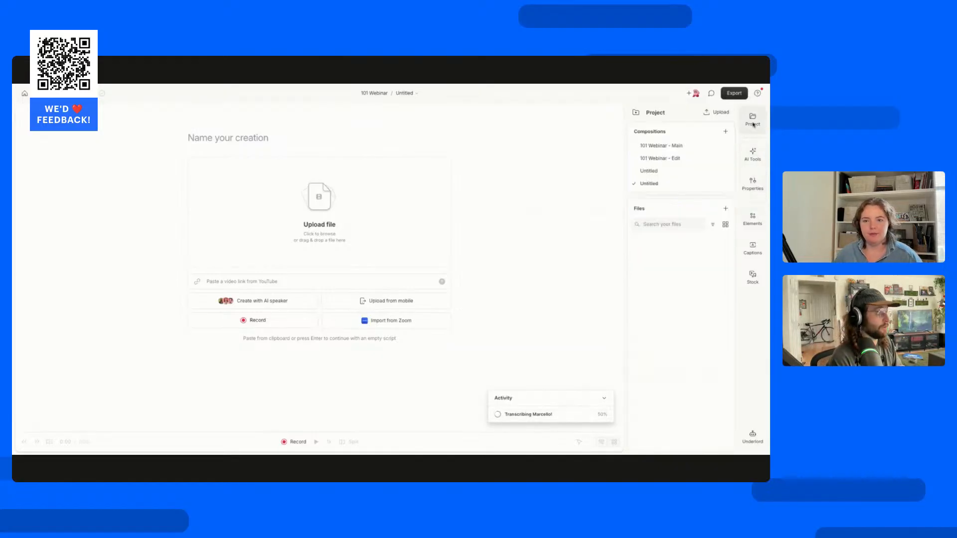
left_click(650, 241)
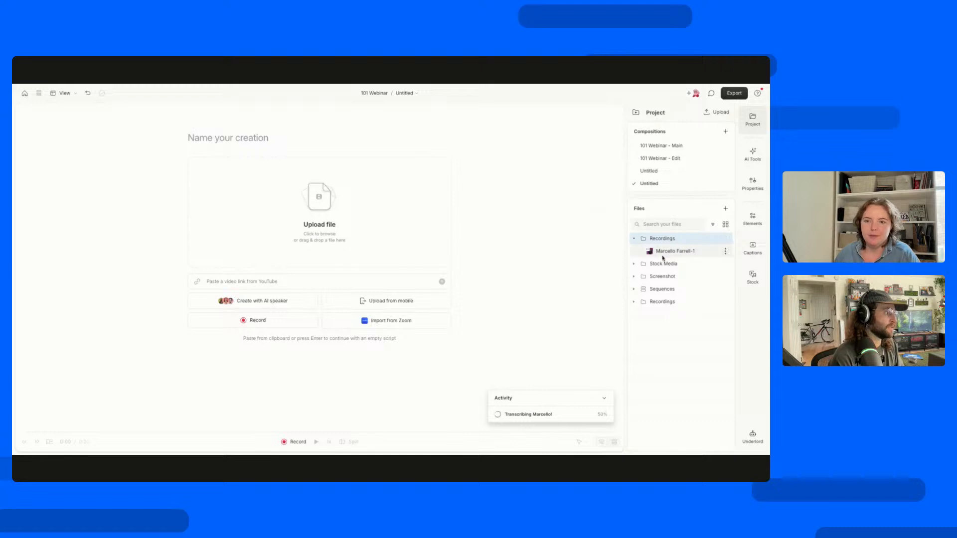
left_click(634, 303)
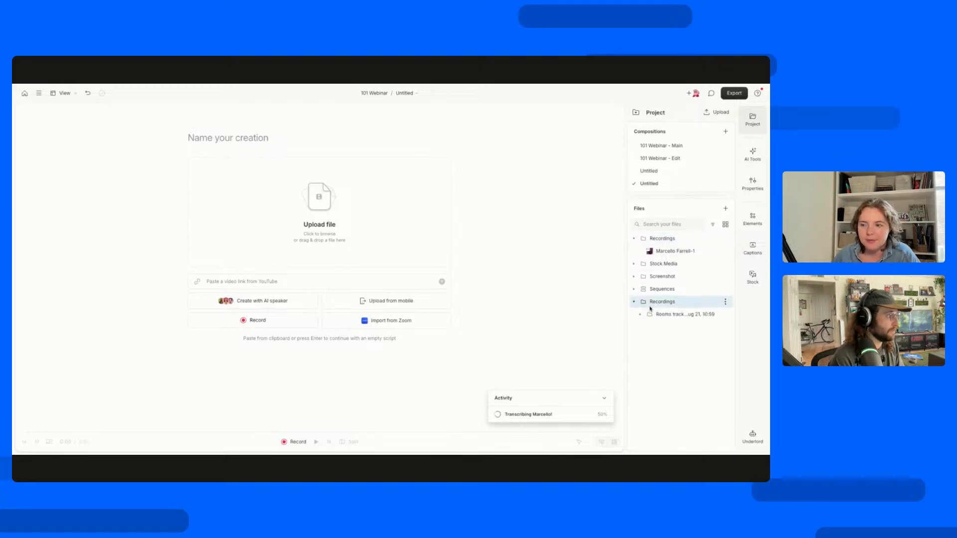
left_click(640, 315)
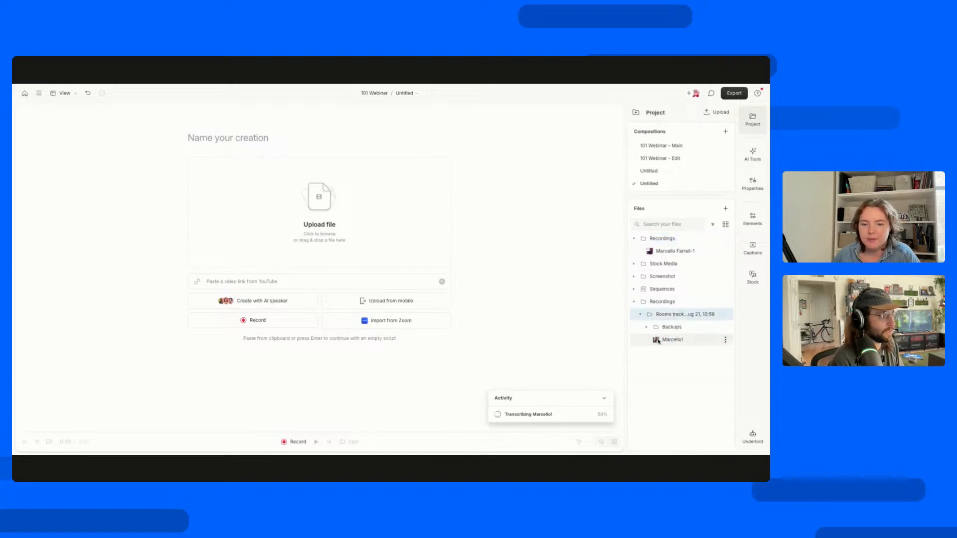
left_click_drag(668, 339, 423, 360)
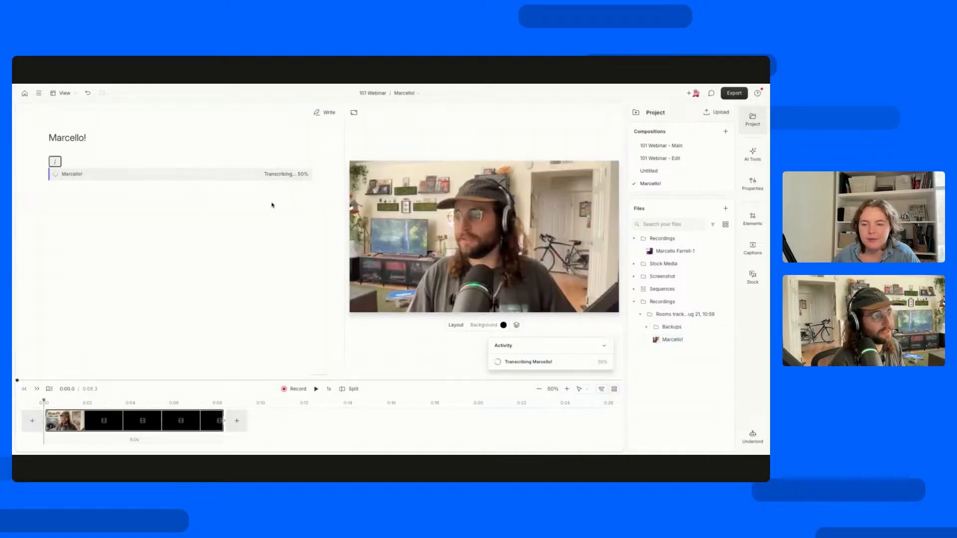
Play the clip up to "I like working here at" and record a short camera take into the script there.
left_click(315, 390)
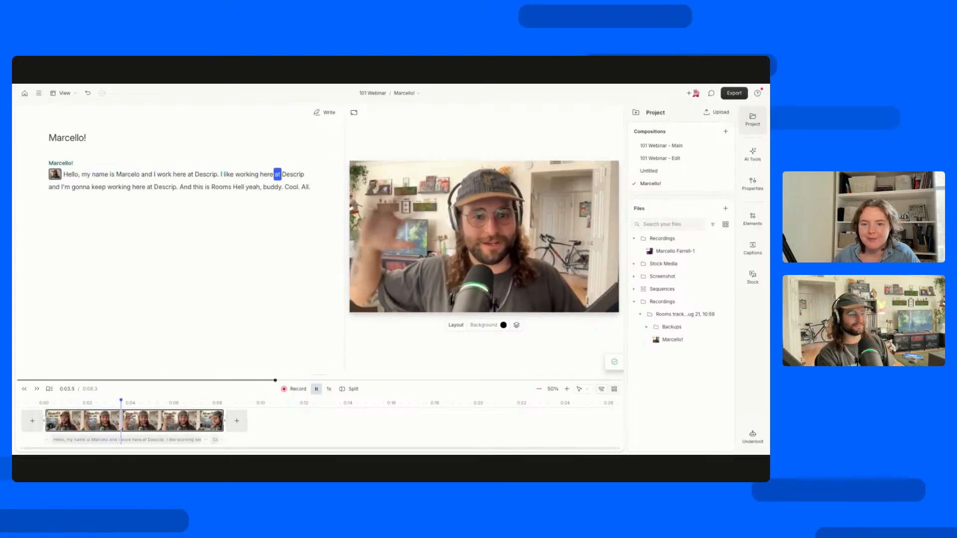
key("space")
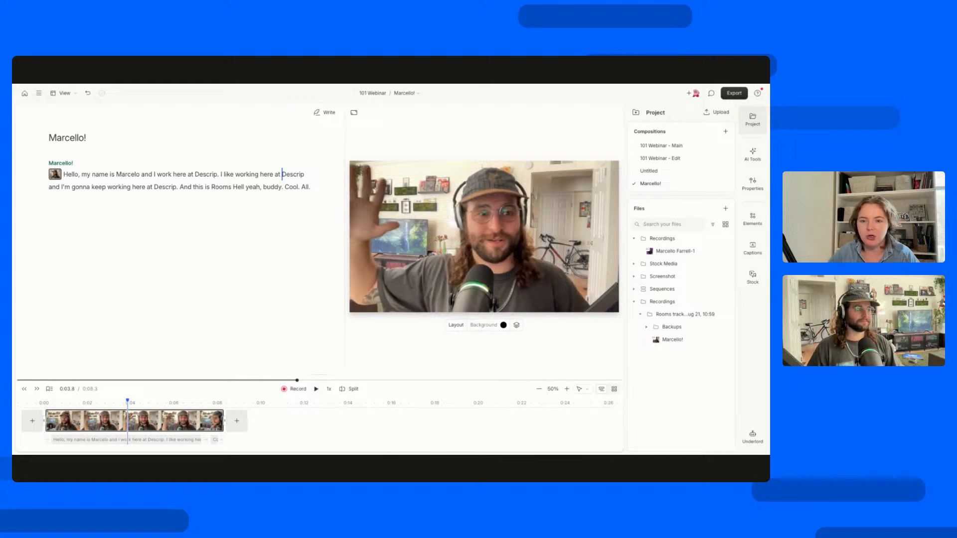
left_click(298, 390)
left_click(303, 299)
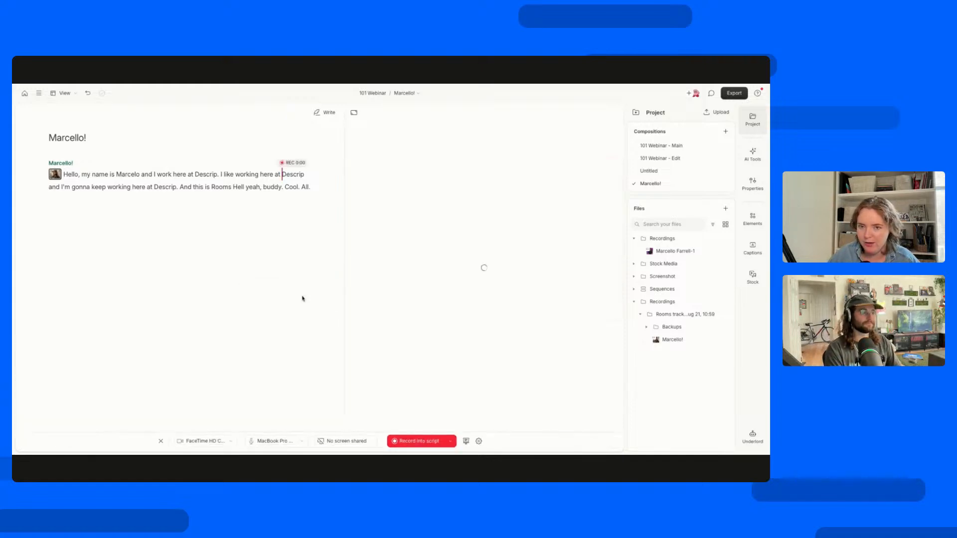
left_click(416, 441)
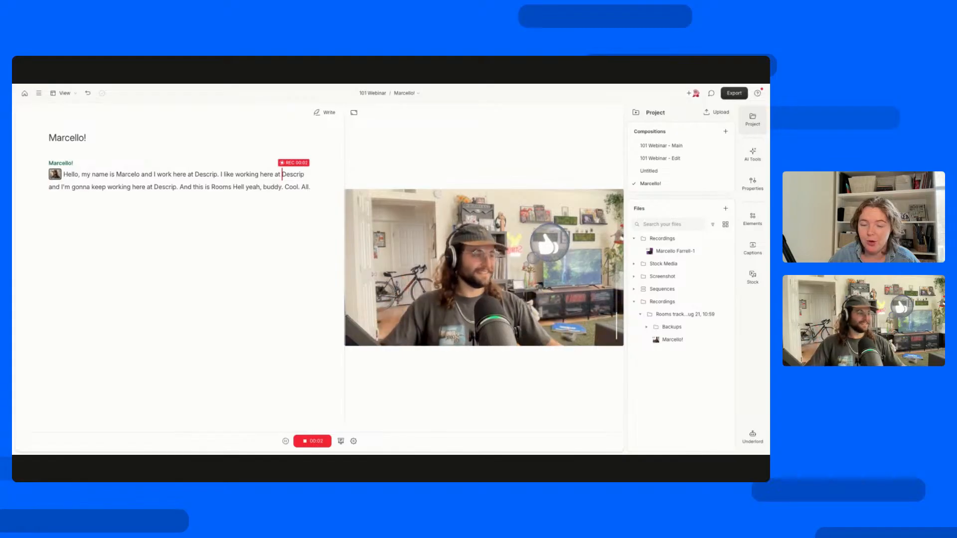
left_click(312, 441)
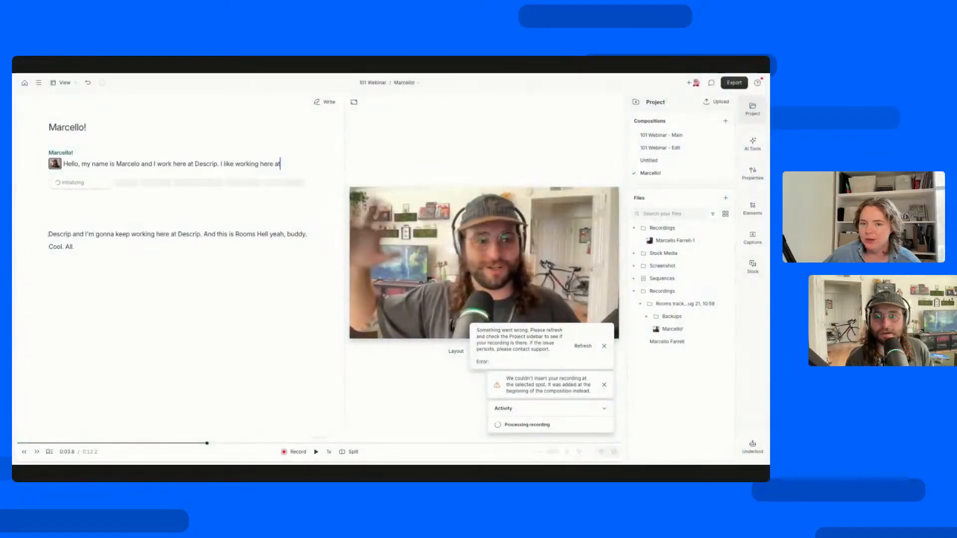
left_click(604, 346)
left_click(604, 385)
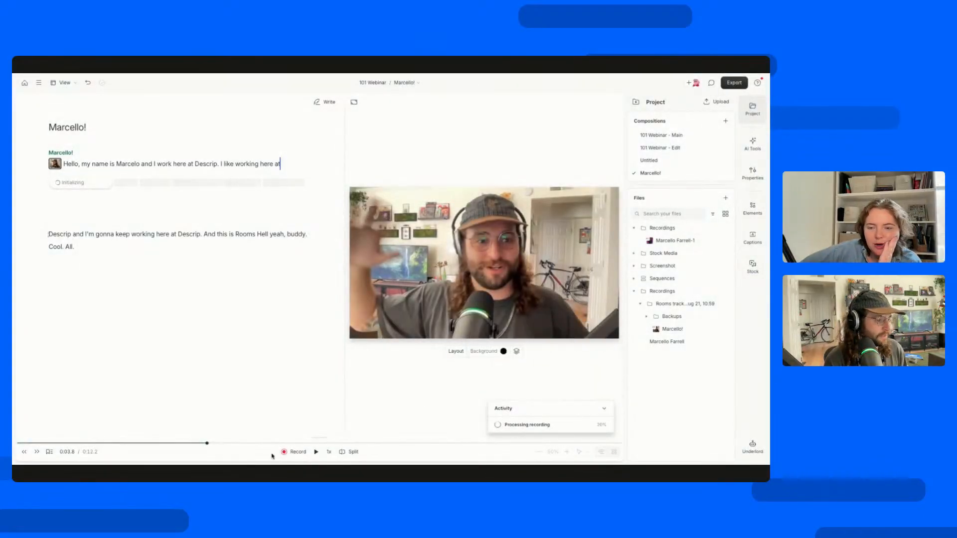
Set up another recording into the script, place the teleprompter window below the script text, and enter "Hey my namer" in it.
left_click(294, 452)
left_click(291, 359)
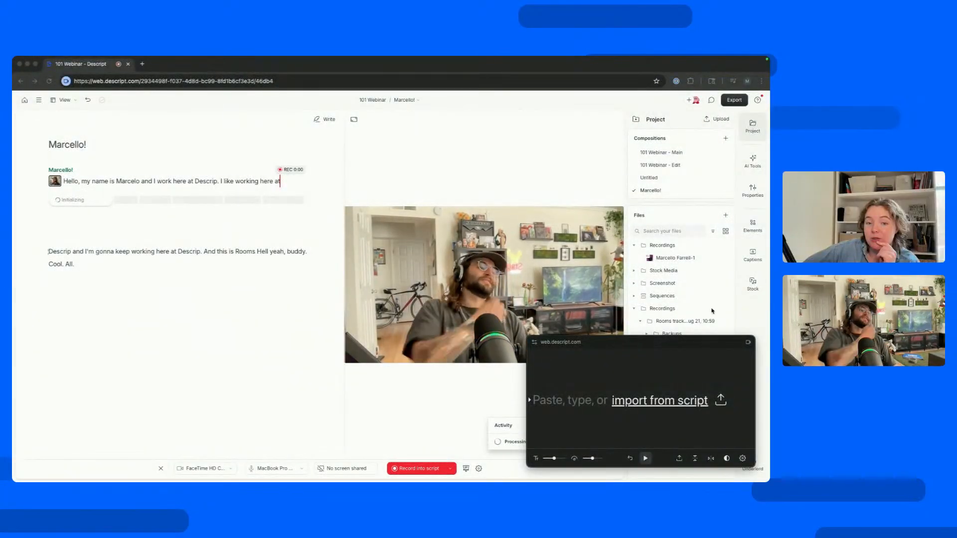
left_click_drag(678, 342, 245, 309)
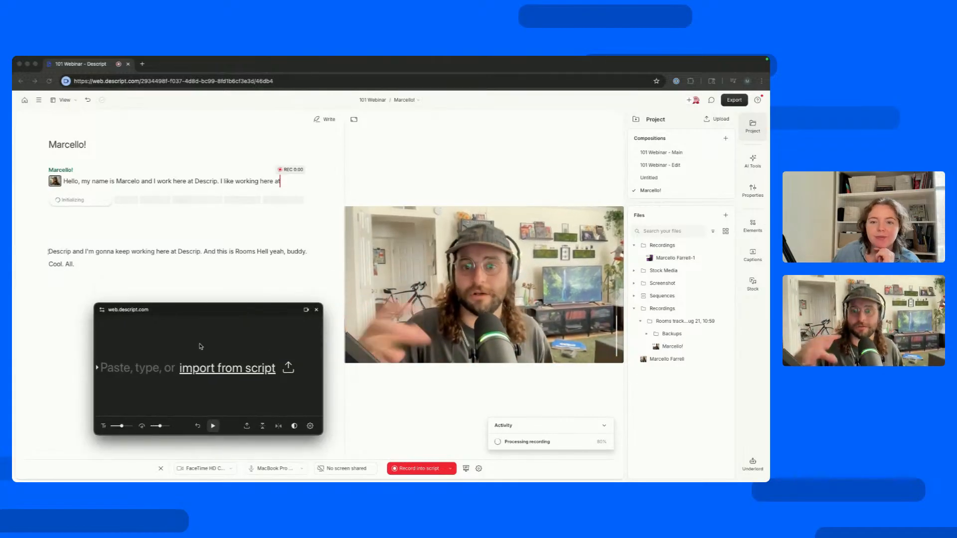
left_click(315, 313)
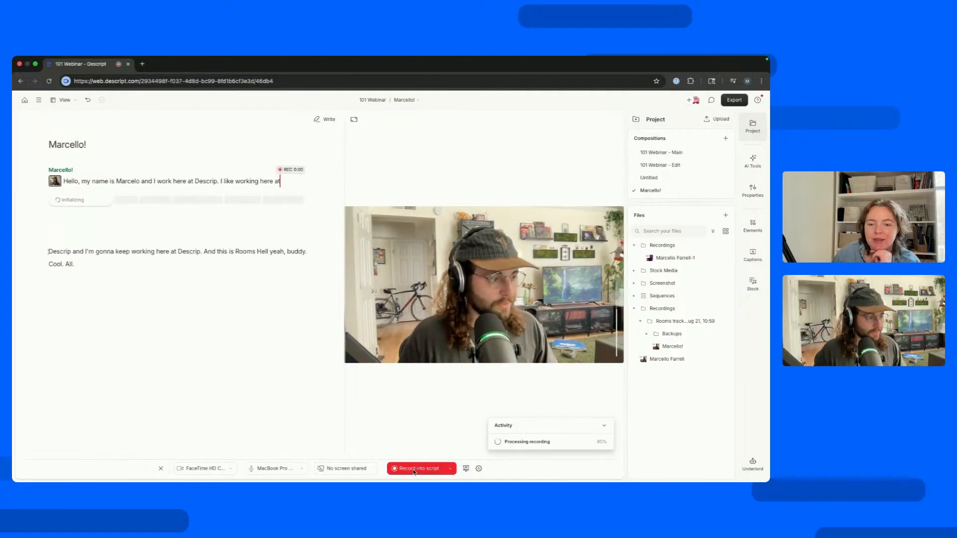
left_click(465, 469)
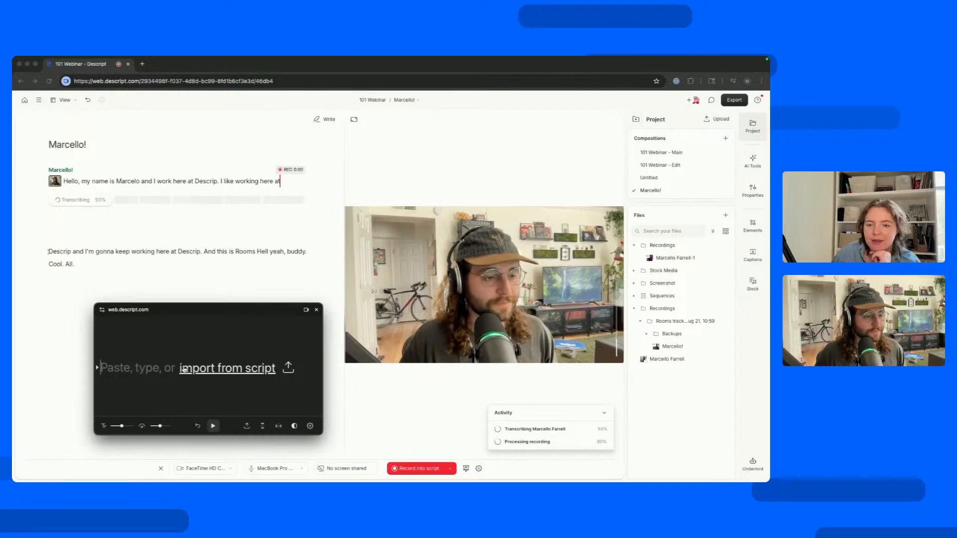
type("Hey my namer")
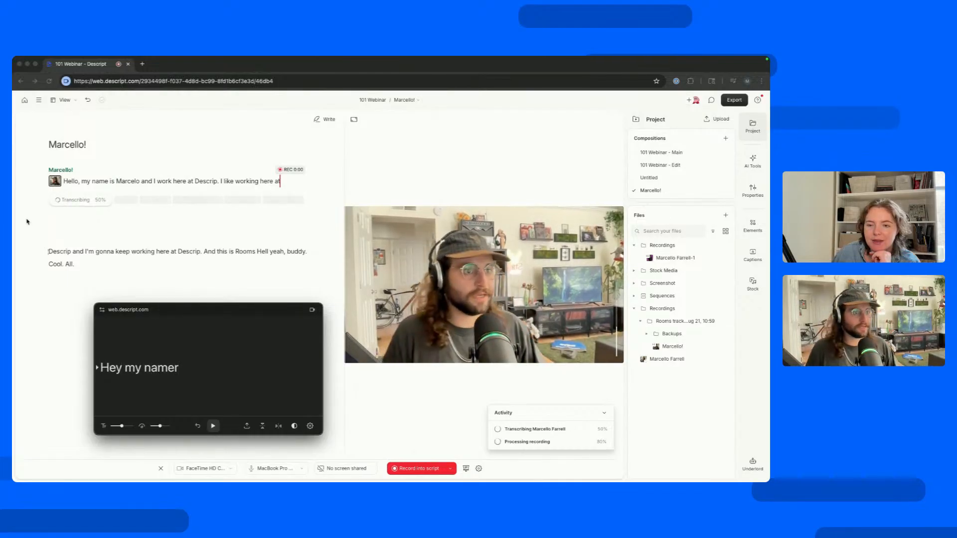
Select the final script paragraph for replacement and copy its text into the teleprompter in place of "Hey my namer".
left_click(84, 246)
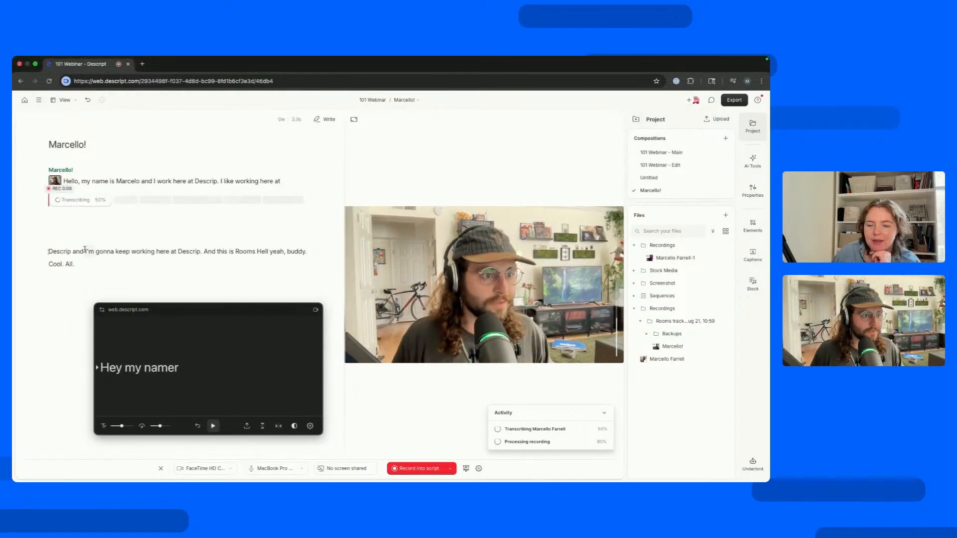
triple_click(85, 247)
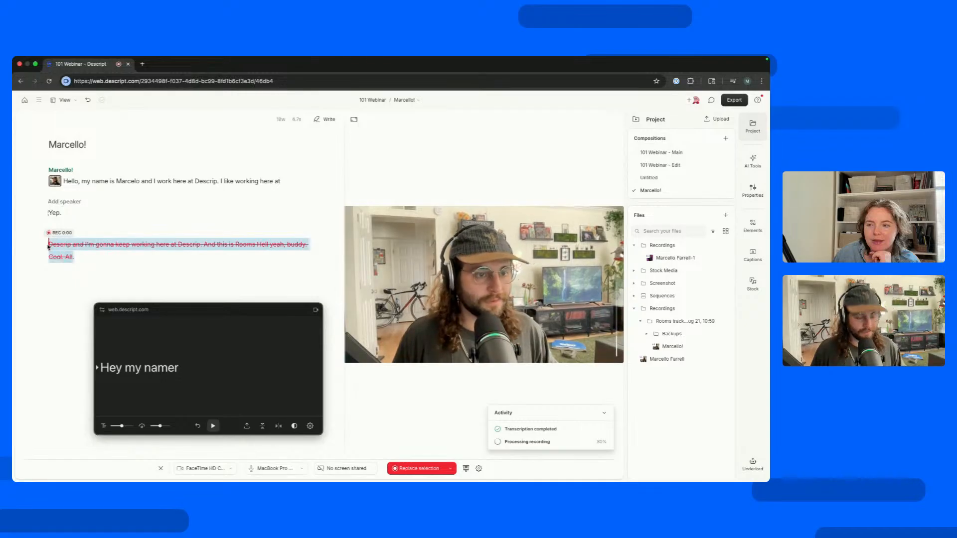
left_click(112, 368)
type("Descrip and I'm gonna keep working here at Descrip. And this is Rooms Hell yeah, buddy. Cool. All.")
key("ctrl+z")
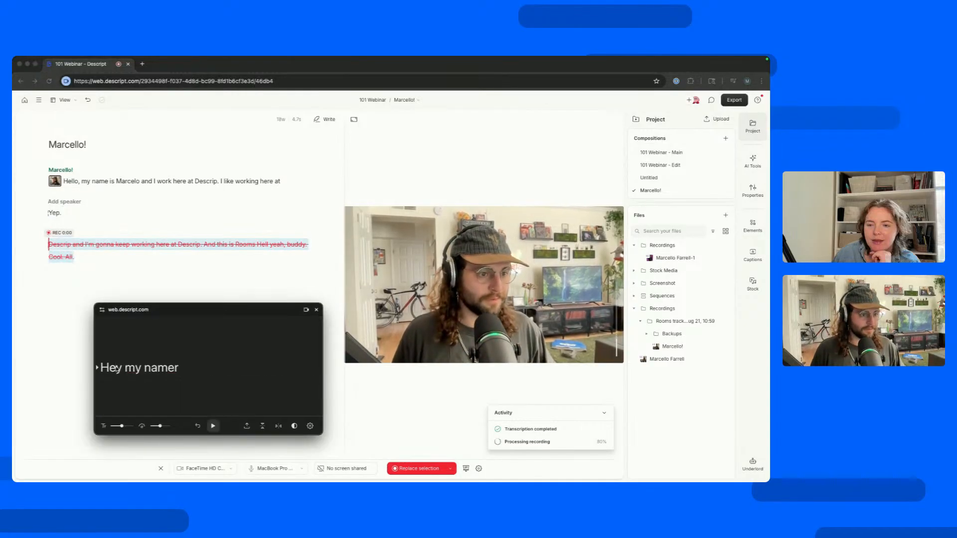
key("ctrl+a")
key("BackSpace")
type("Descrip and I'm gonna keep working here at Descrip. And this is Rooms Hell yeah, buddy. Cool. All.")
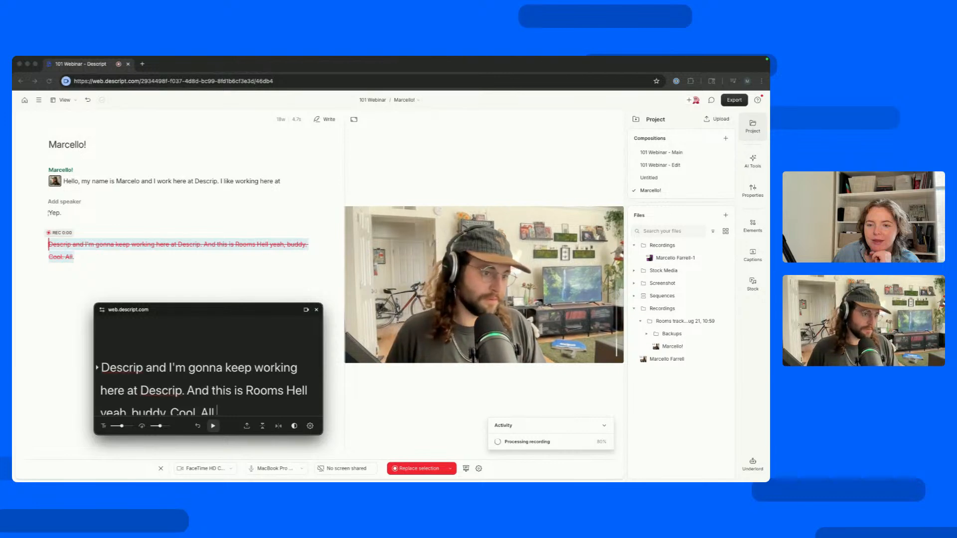
Remove the opening word "Descrip" from the teleprompter text so it begins with "and I'm gonna keep working".
left_click_drag(147, 367, 89, 384)
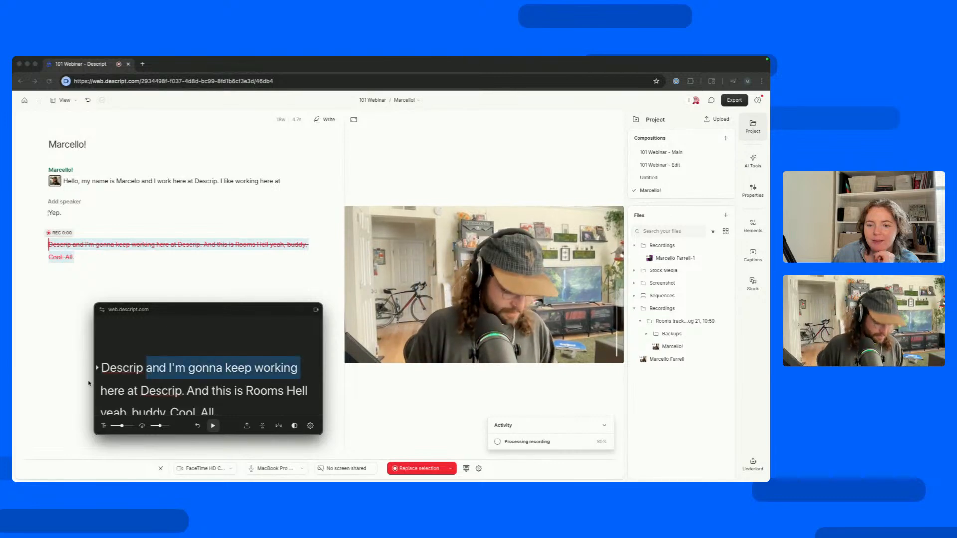
left_click_drag(147, 370, 99, 377)
key("BackSpace")
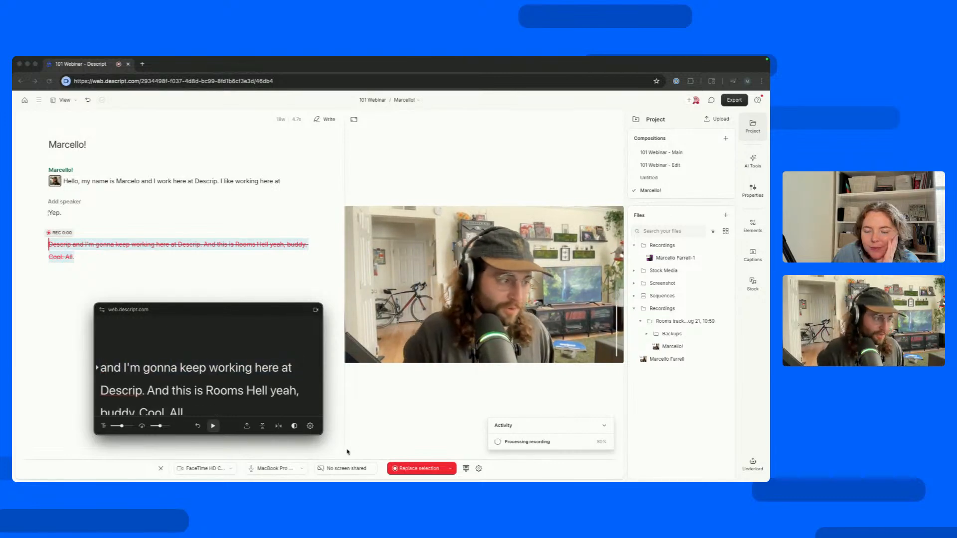
Start recording a replacement for the selected paragraph, run the teleprompter scroll, and pause it once the final line is reached.
left_click(408, 469)
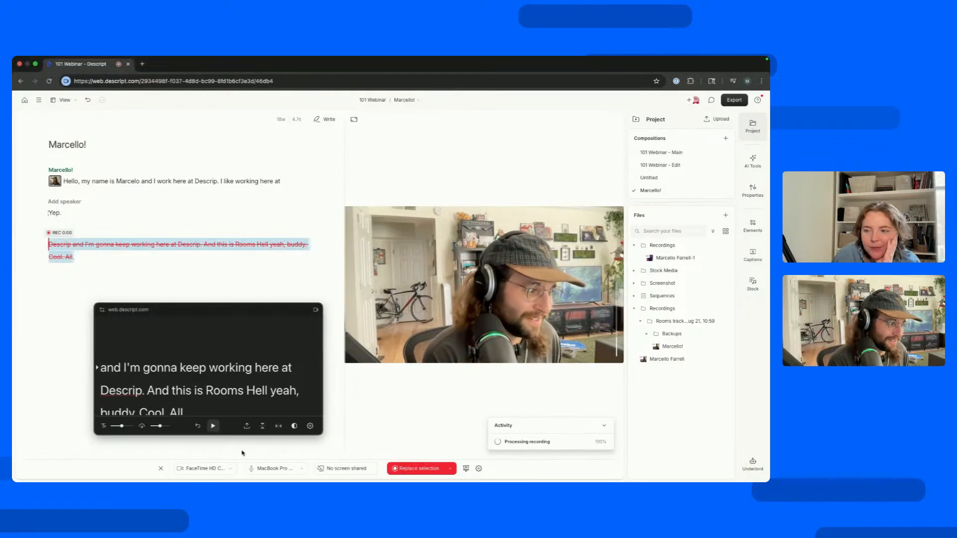
left_click(213, 426)
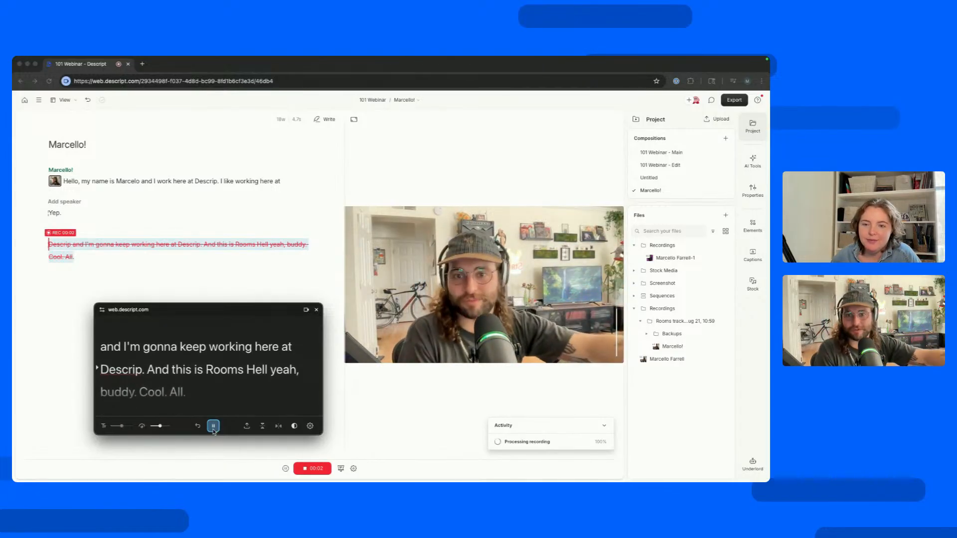
left_click(213, 428)
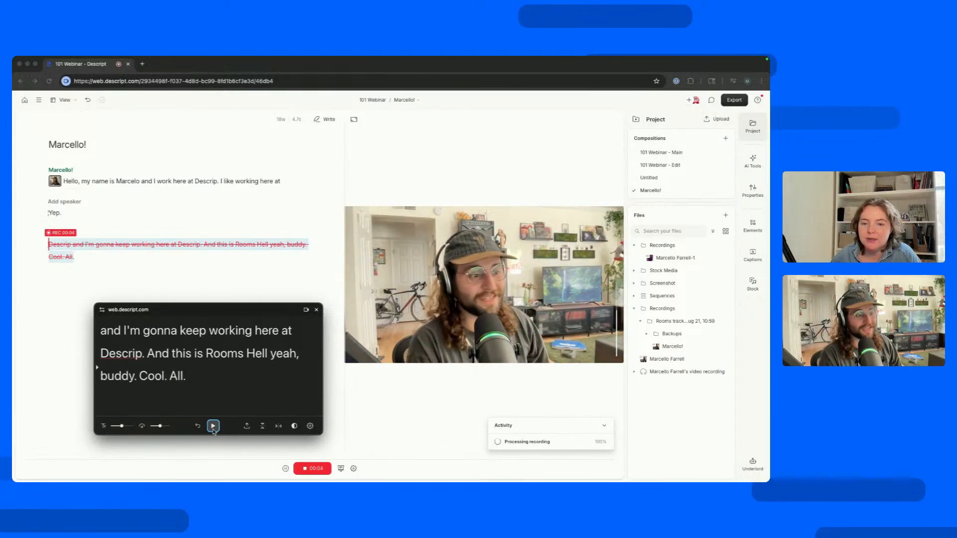
Resume the teleprompter scroll and try its mirroring options, leaving the text flipped both horizontally and vertically.
left_click(278, 426)
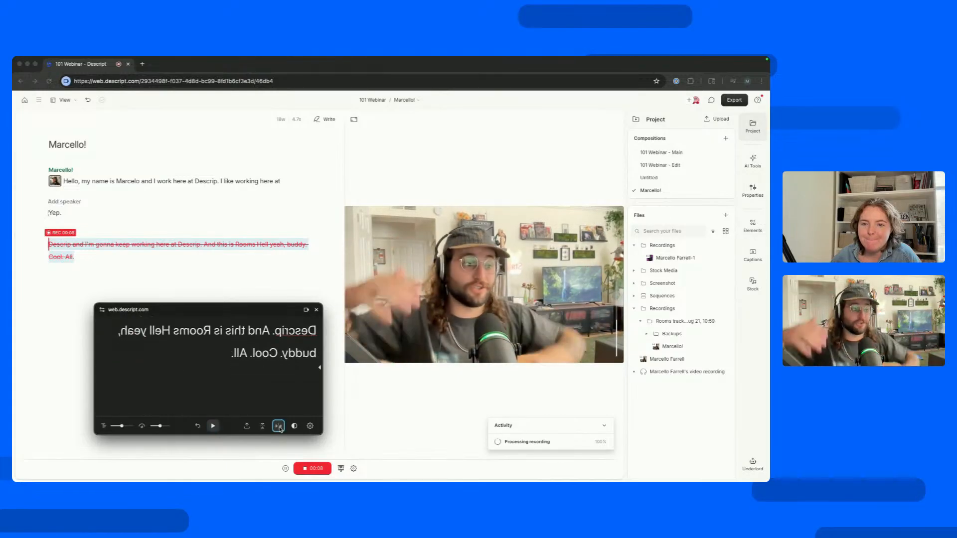
left_click(213, 426)
left_click(263, 427)
left_click(278, 426)
left_click(263, 426)
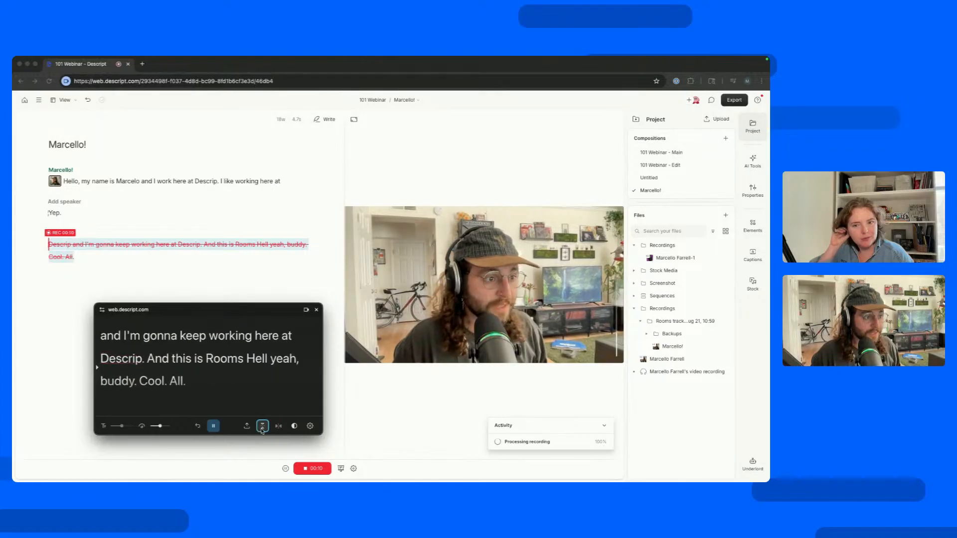
left_click(278, 427)
left_click(262, 427)
Switch the teleprompter between light and dark colours, finishing on the dark background.
left_click(294, 426)
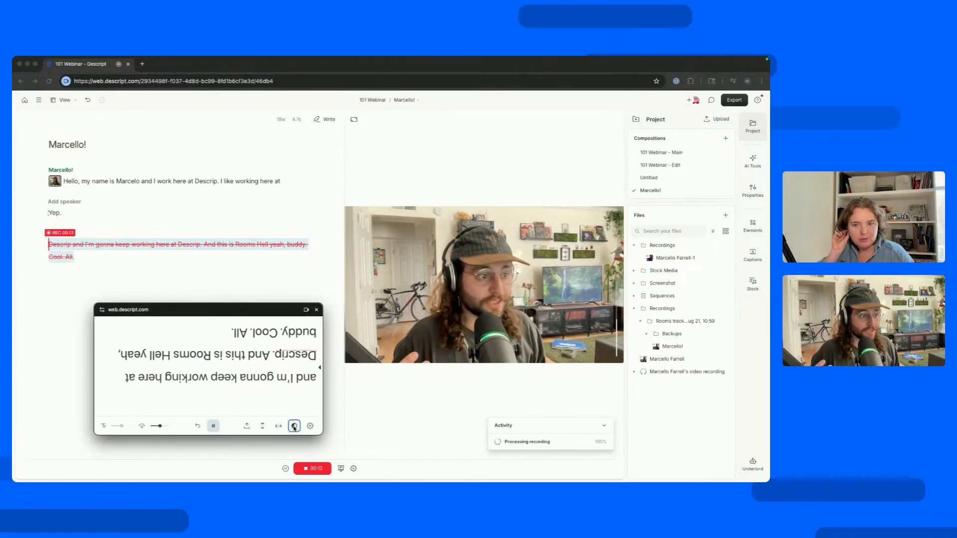
left_click(294, 426)
left_click(294, 426)
left_click(294, 427)
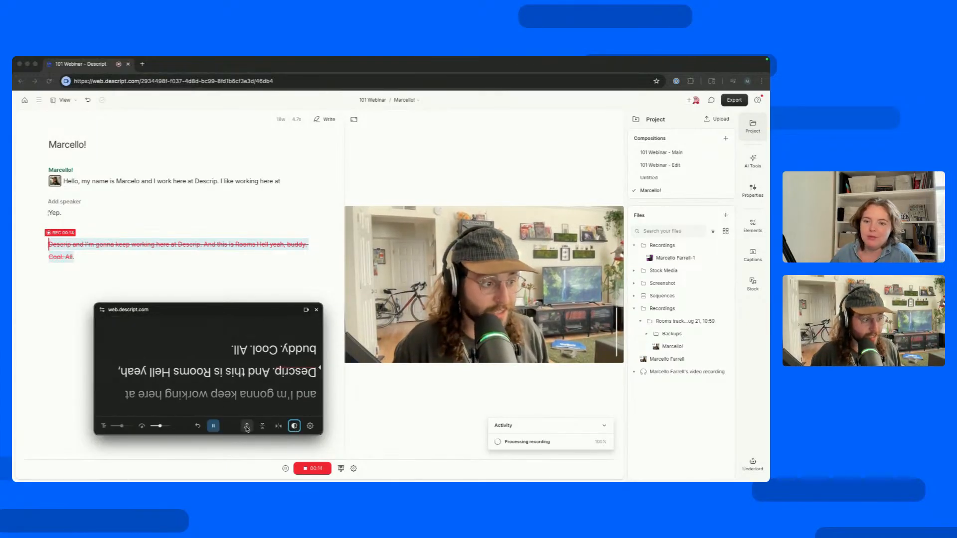
Reduce the teleprompter's text size, raise its scroll speed slightly, and stop the replacement recording.
left_click_drag(160, 427, 102, 428)
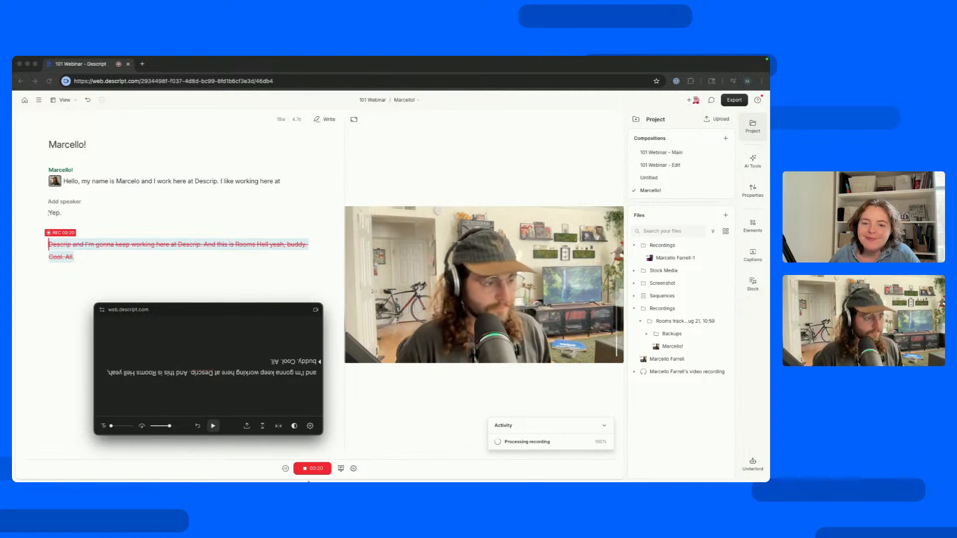
left_click(309, 472)
left_click(314, 468)
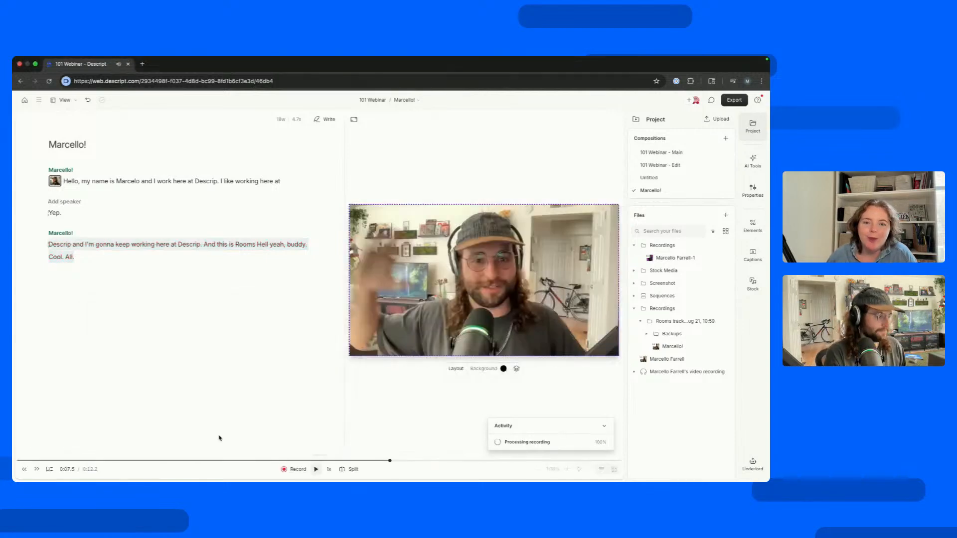